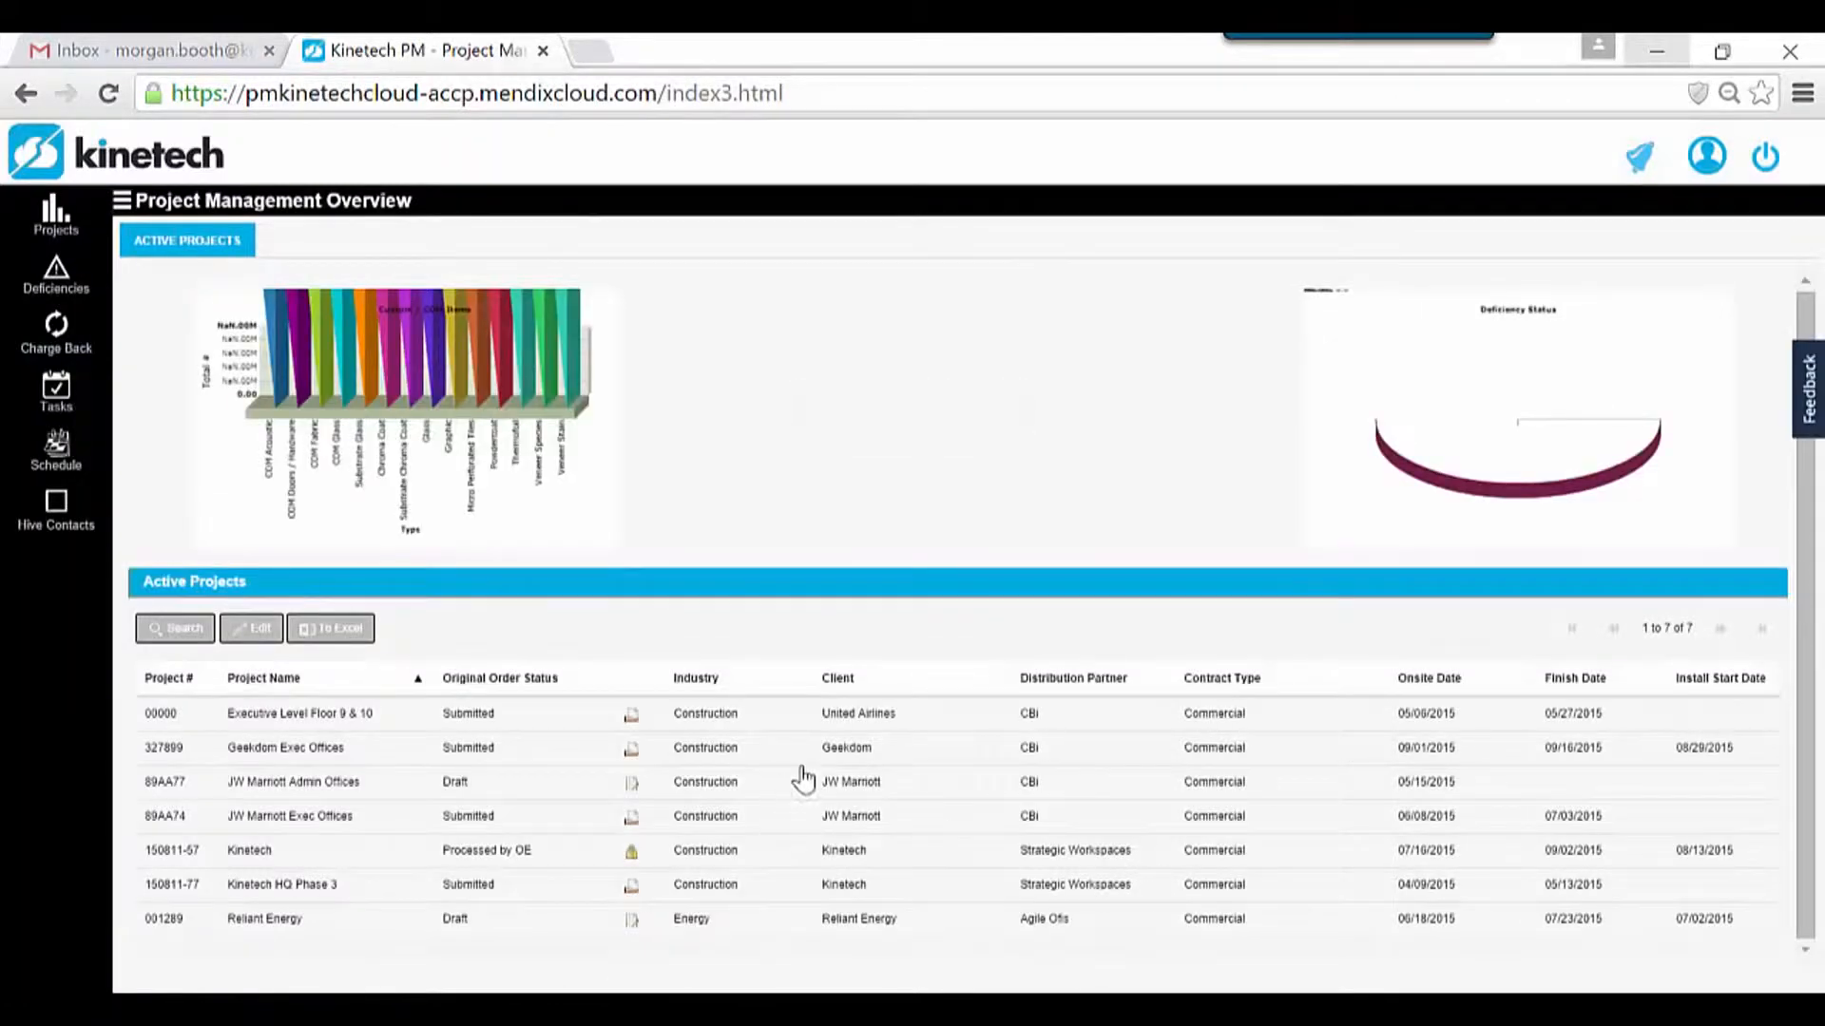
# - Open the Geekdom Exec Offices project and view its submitted charge backs
pyautogui.click(823, 758)
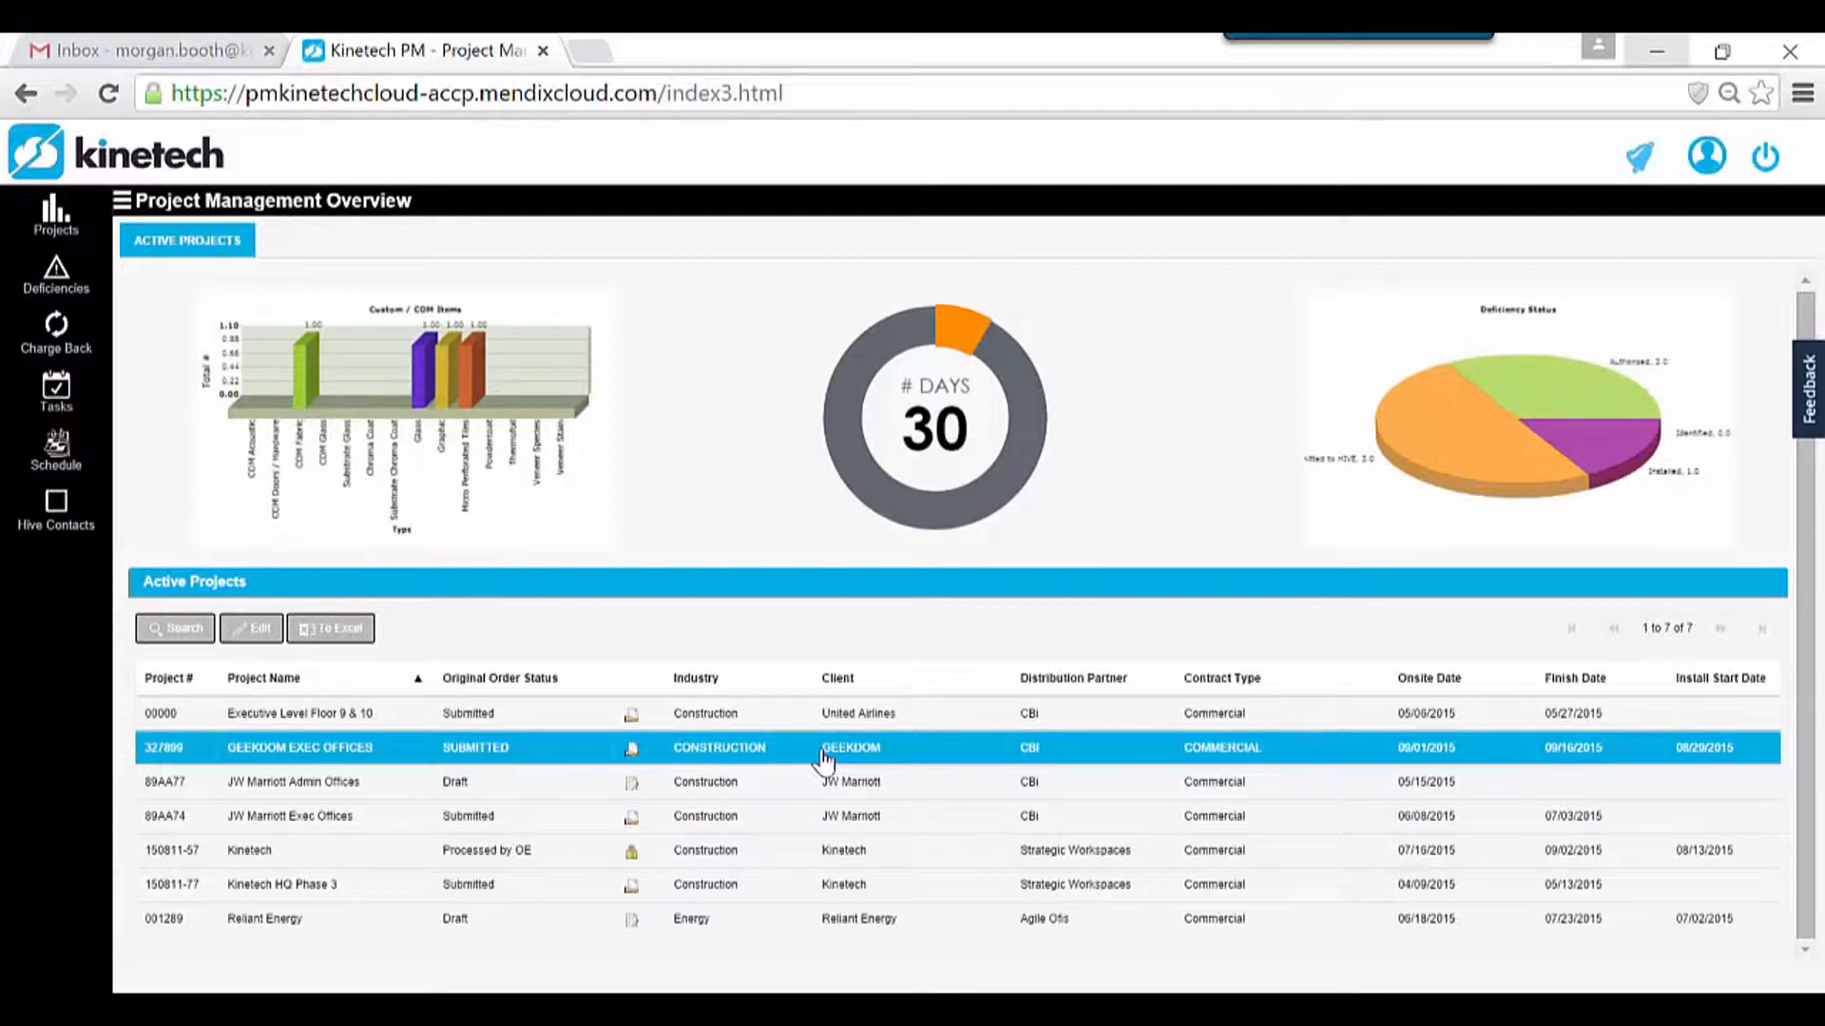
pyautogui.doubleClick(823, 758)
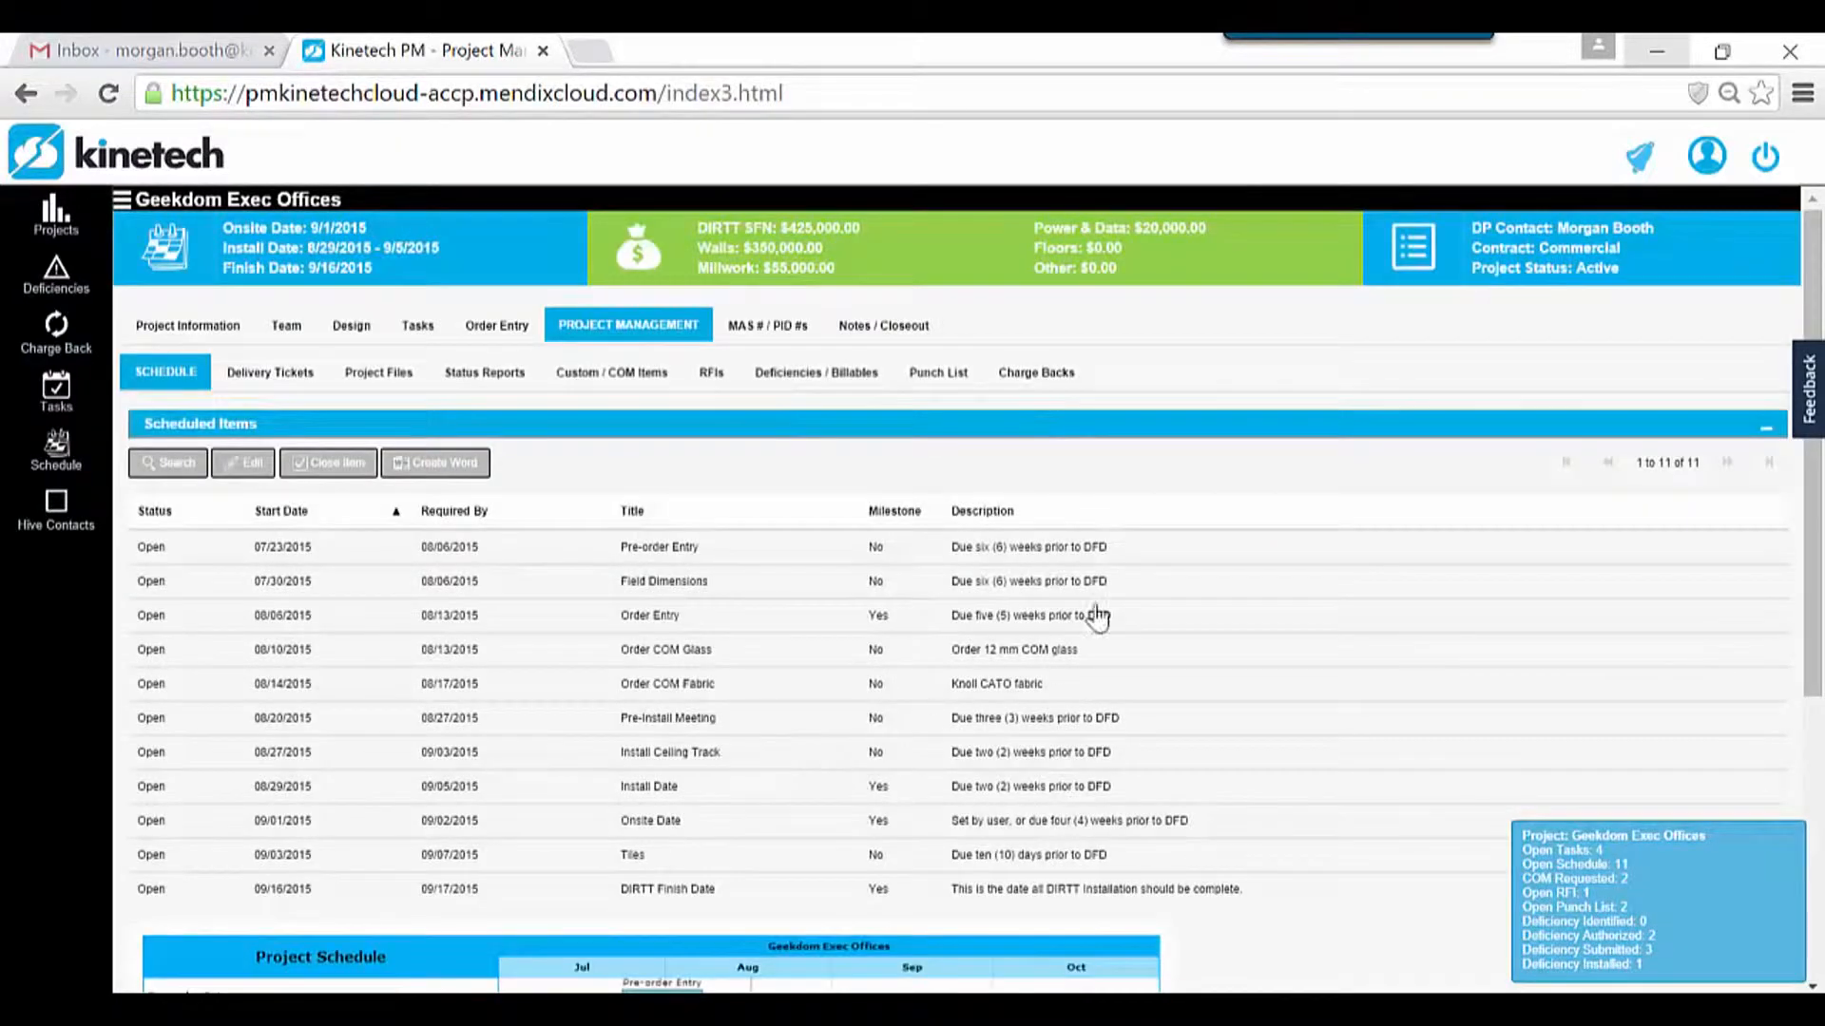
pyautogui.click(1055, 385)
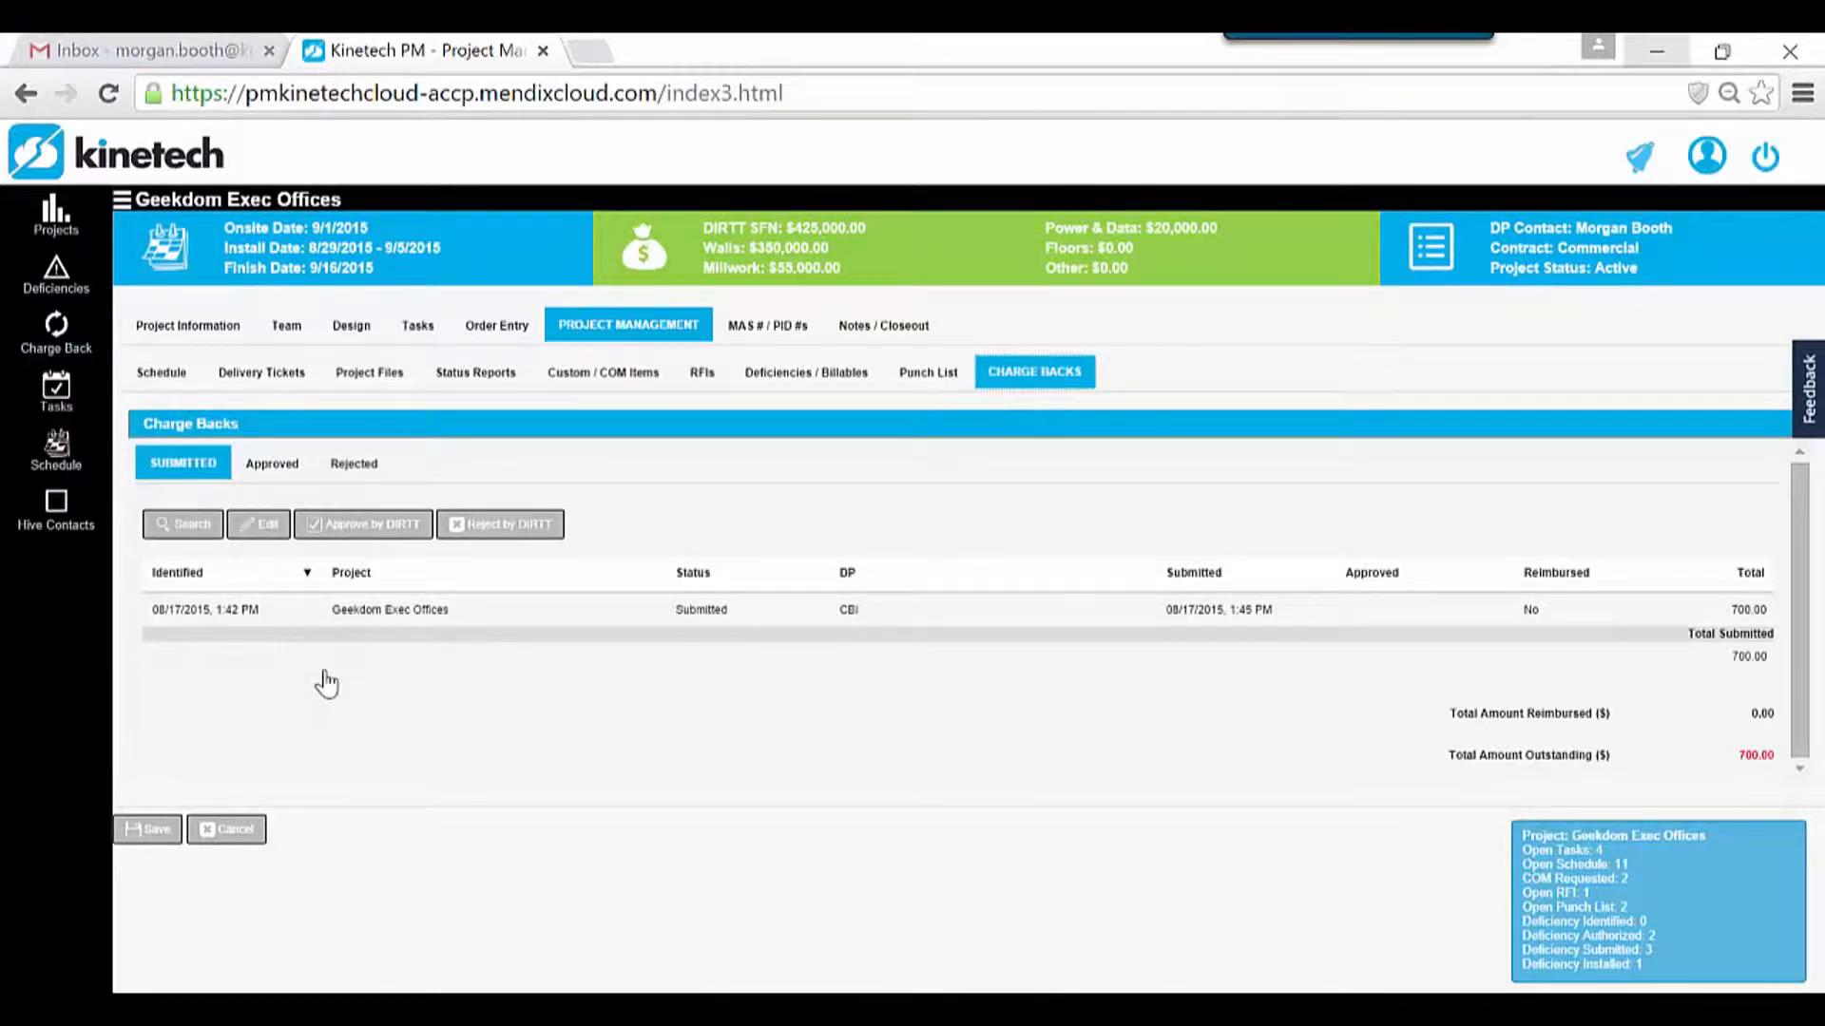
pyautogui.click(1687, 870)
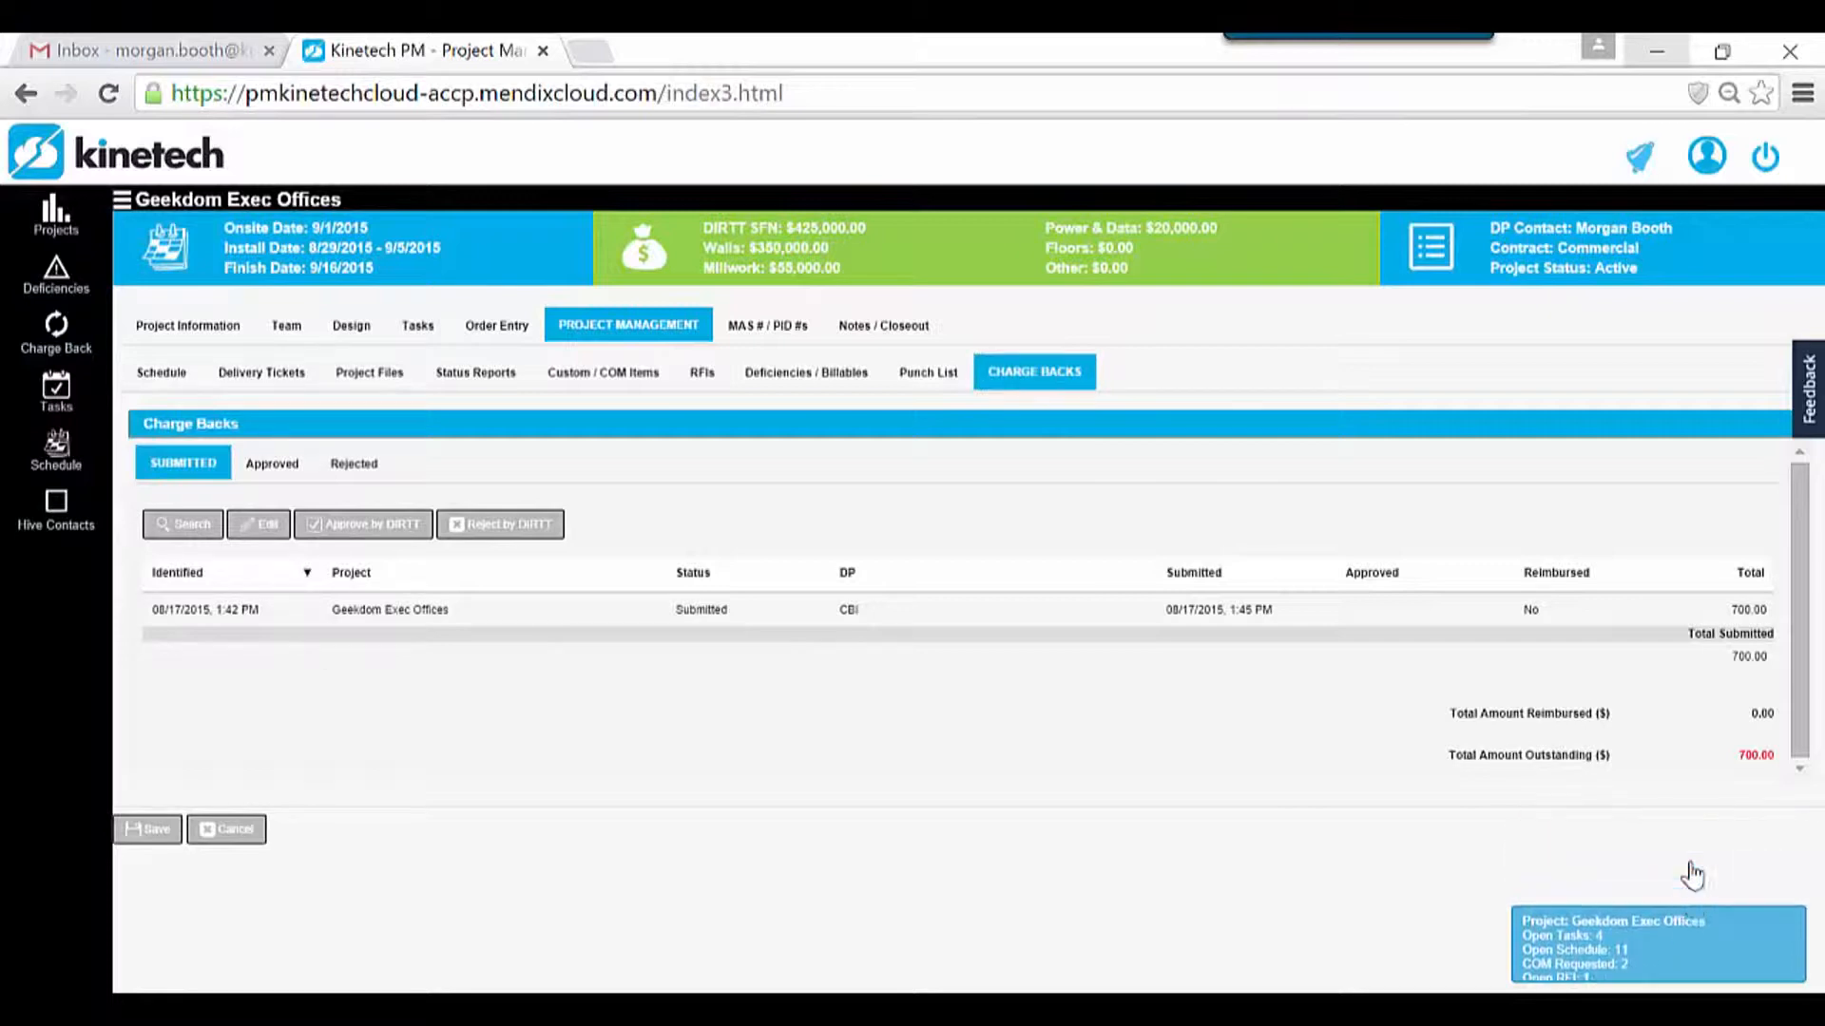
# - Open the charge back overview for all projects and review the approved, rejected and submitted lists
pyautogui.click(21, 354)
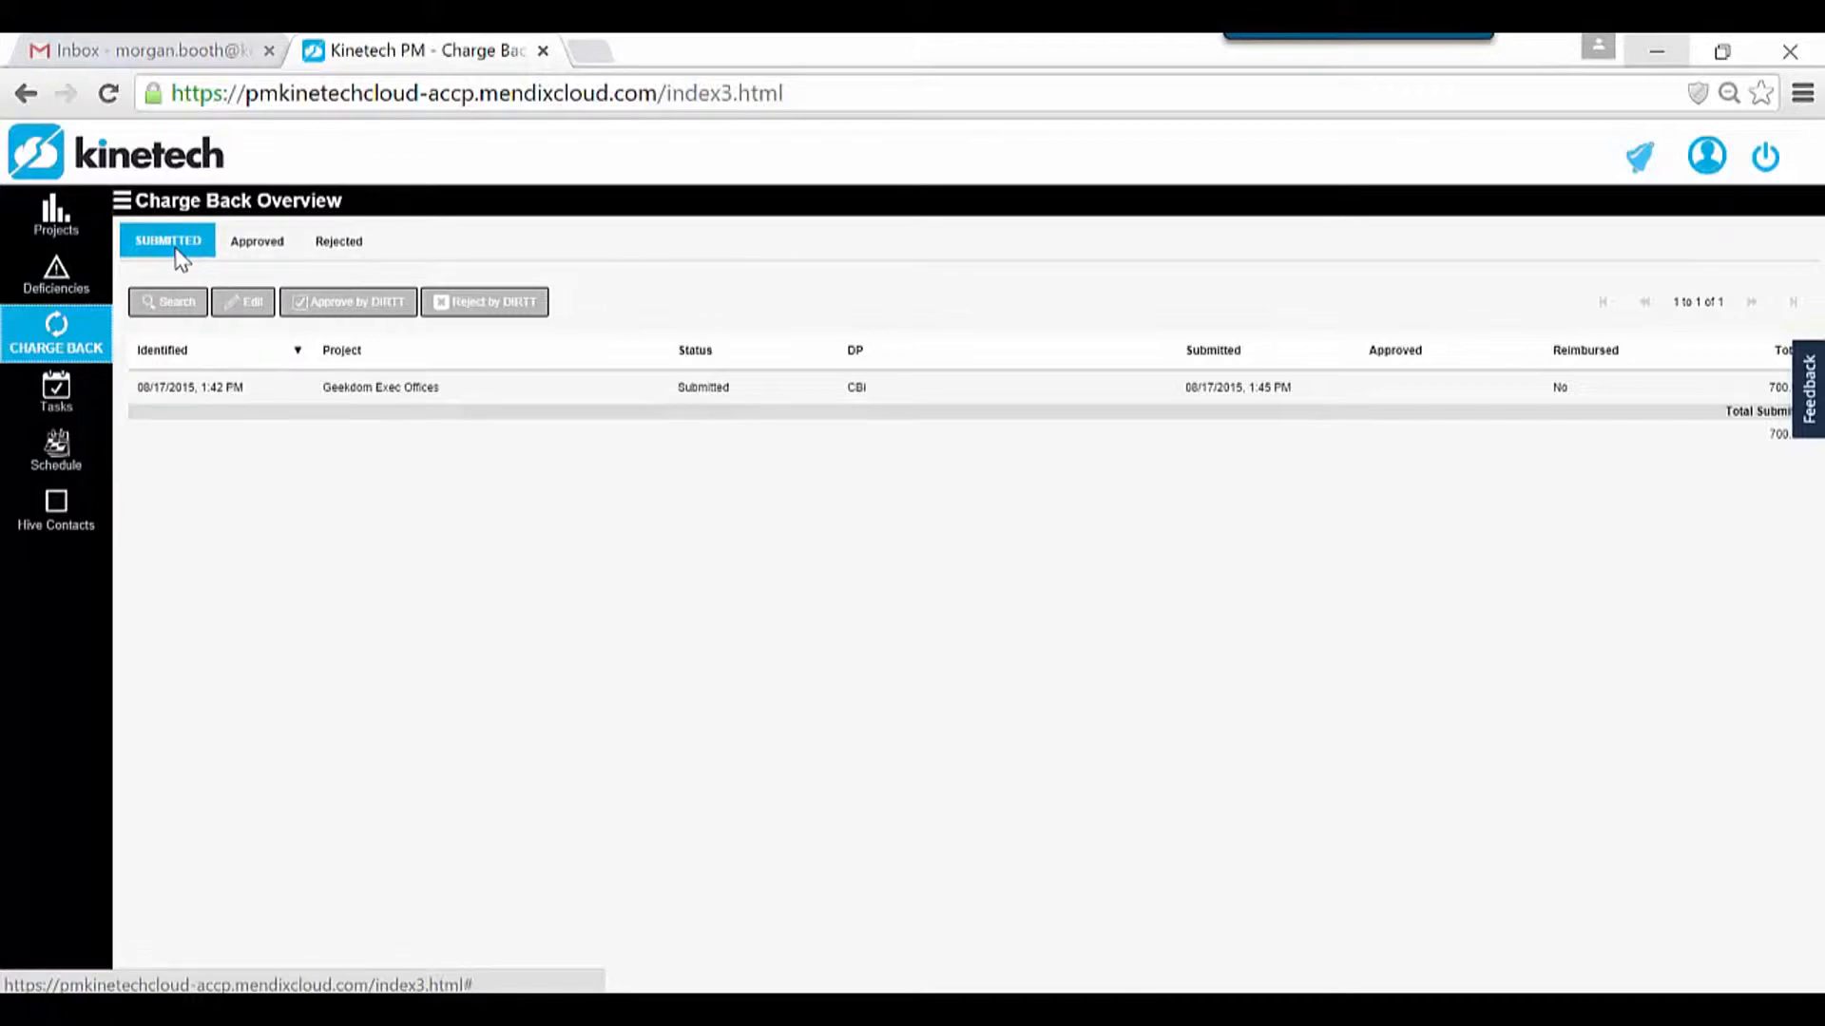
pyautogui.click(256, 249)
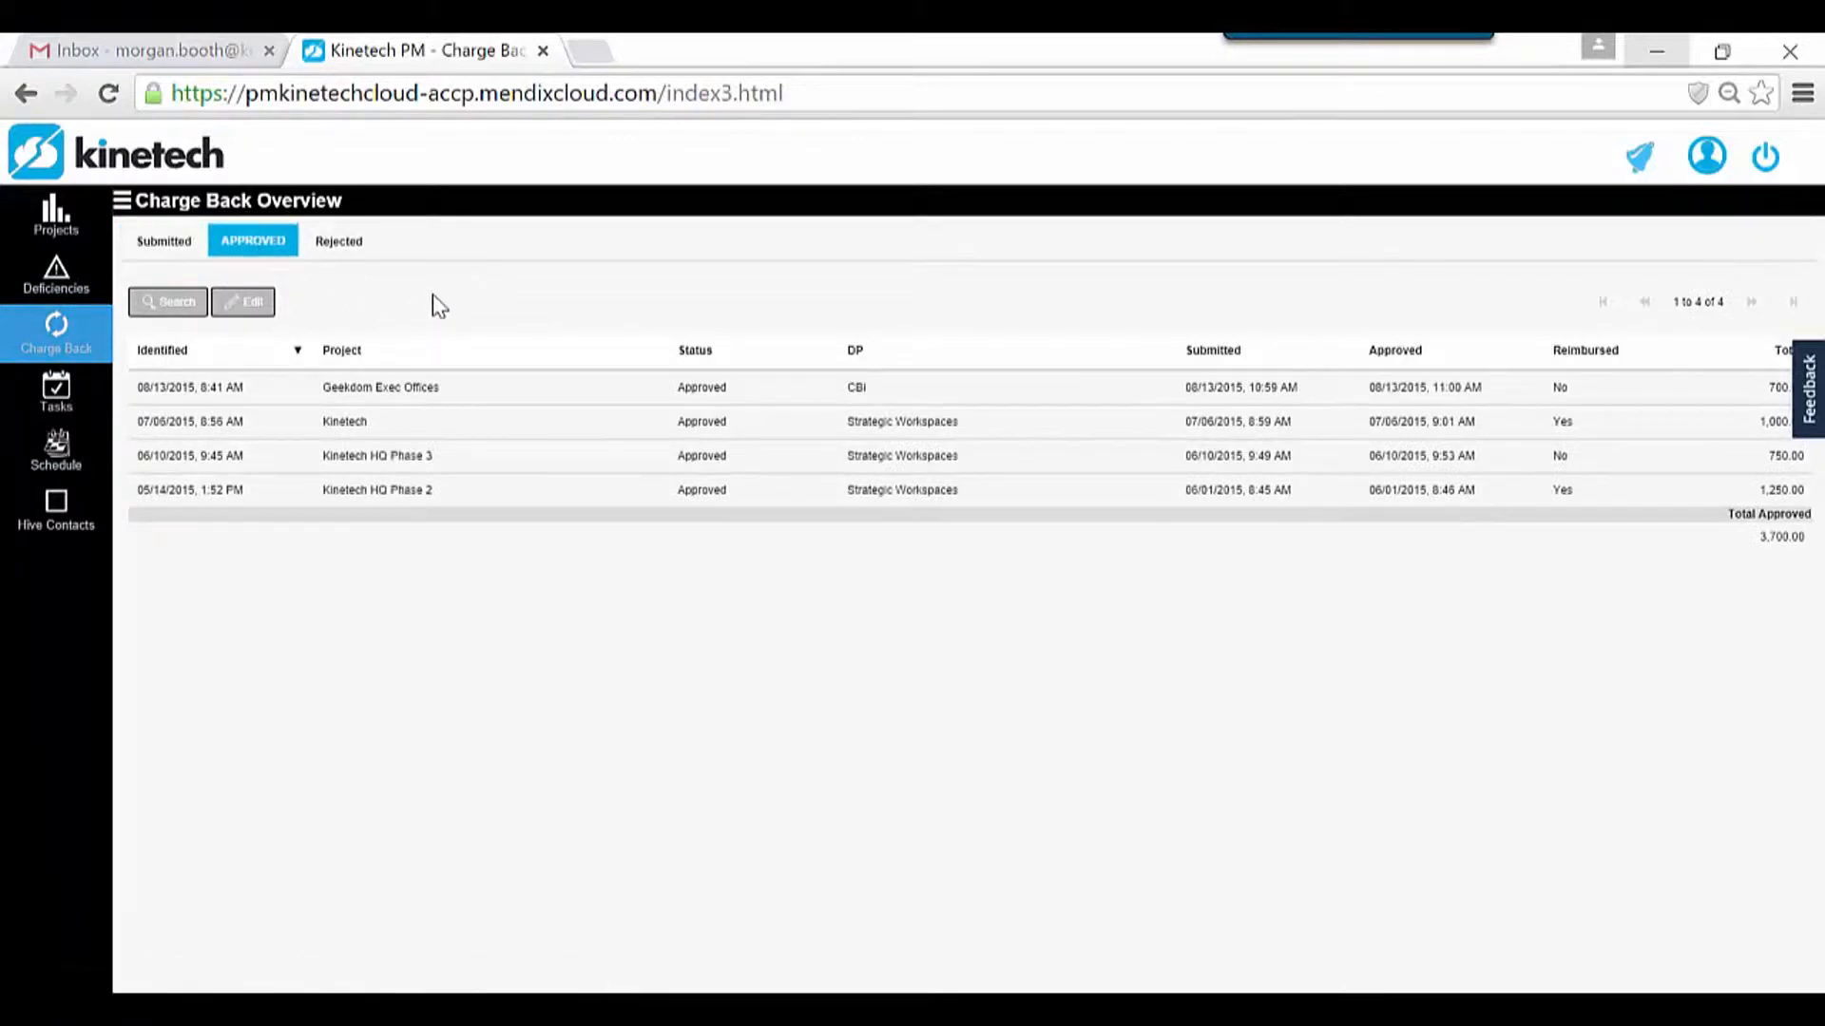
pyautogui.click(328, 249)
pyautogui.click(157, 244)
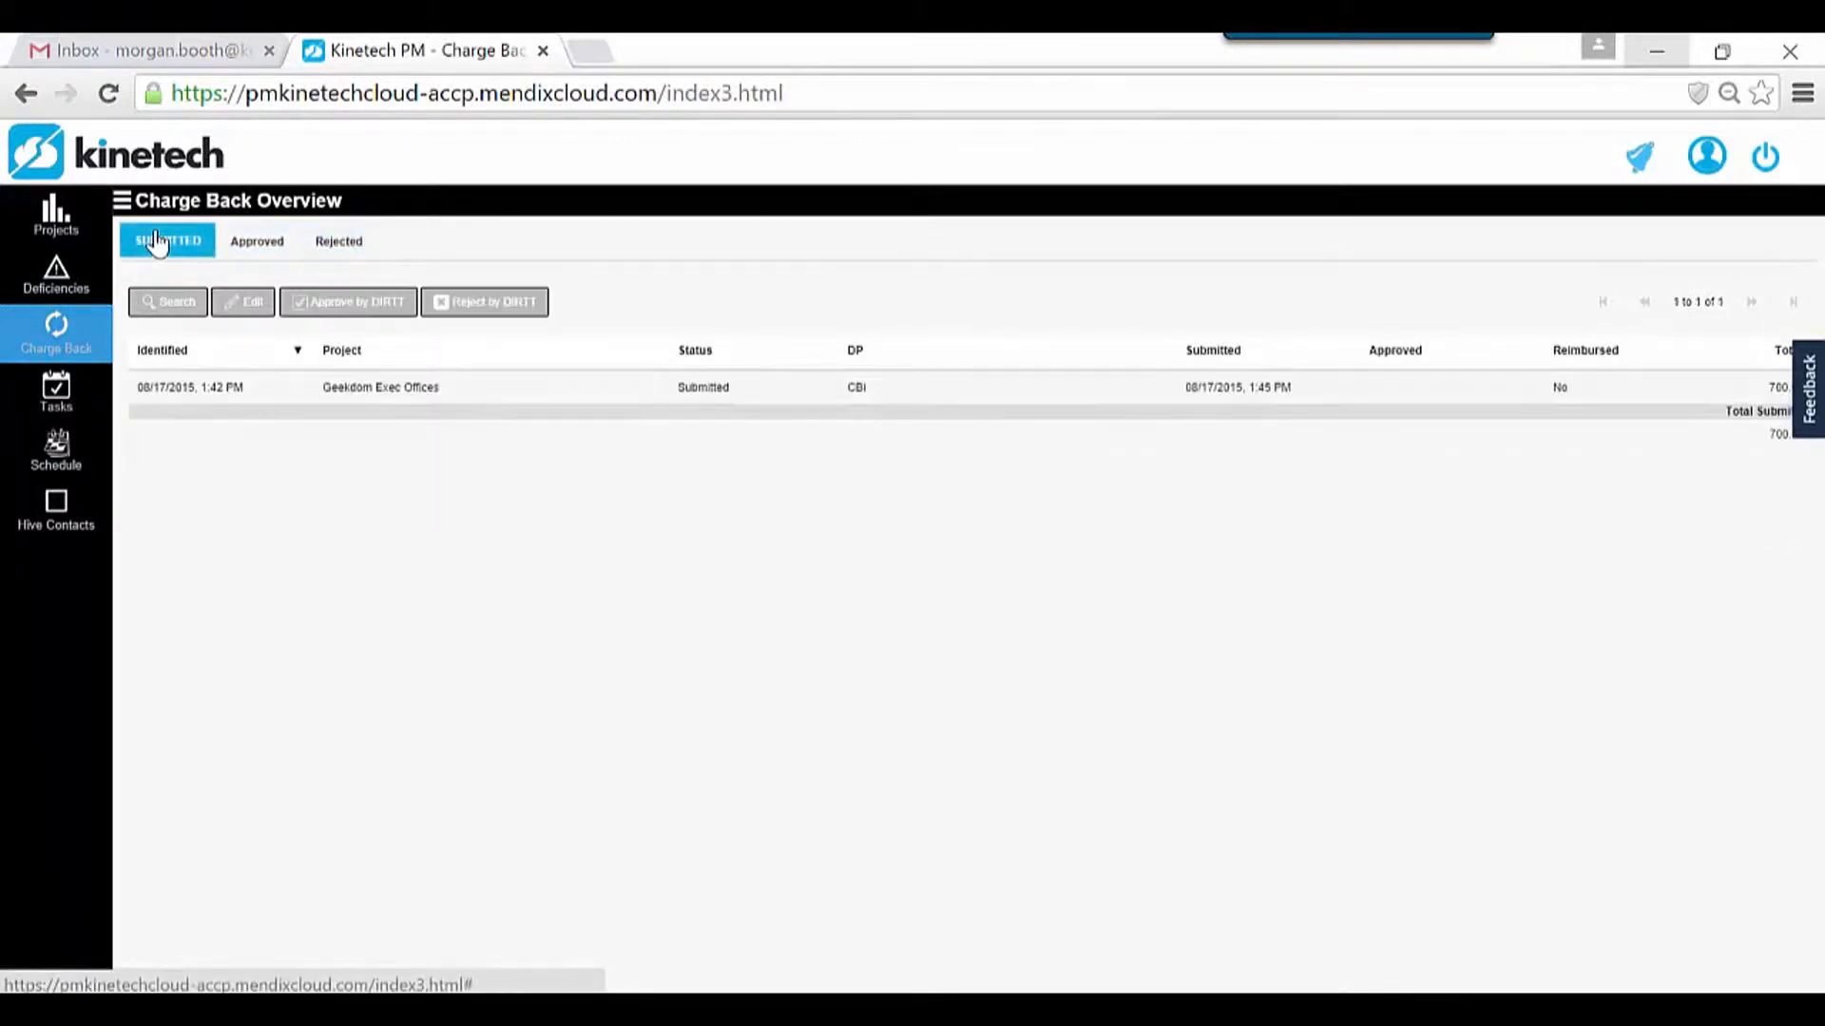
# - Switch to Gmail and open the Geekdom Exec Offices charge back email in a separate window with its images displayed
pyautogui.click(108, 58)
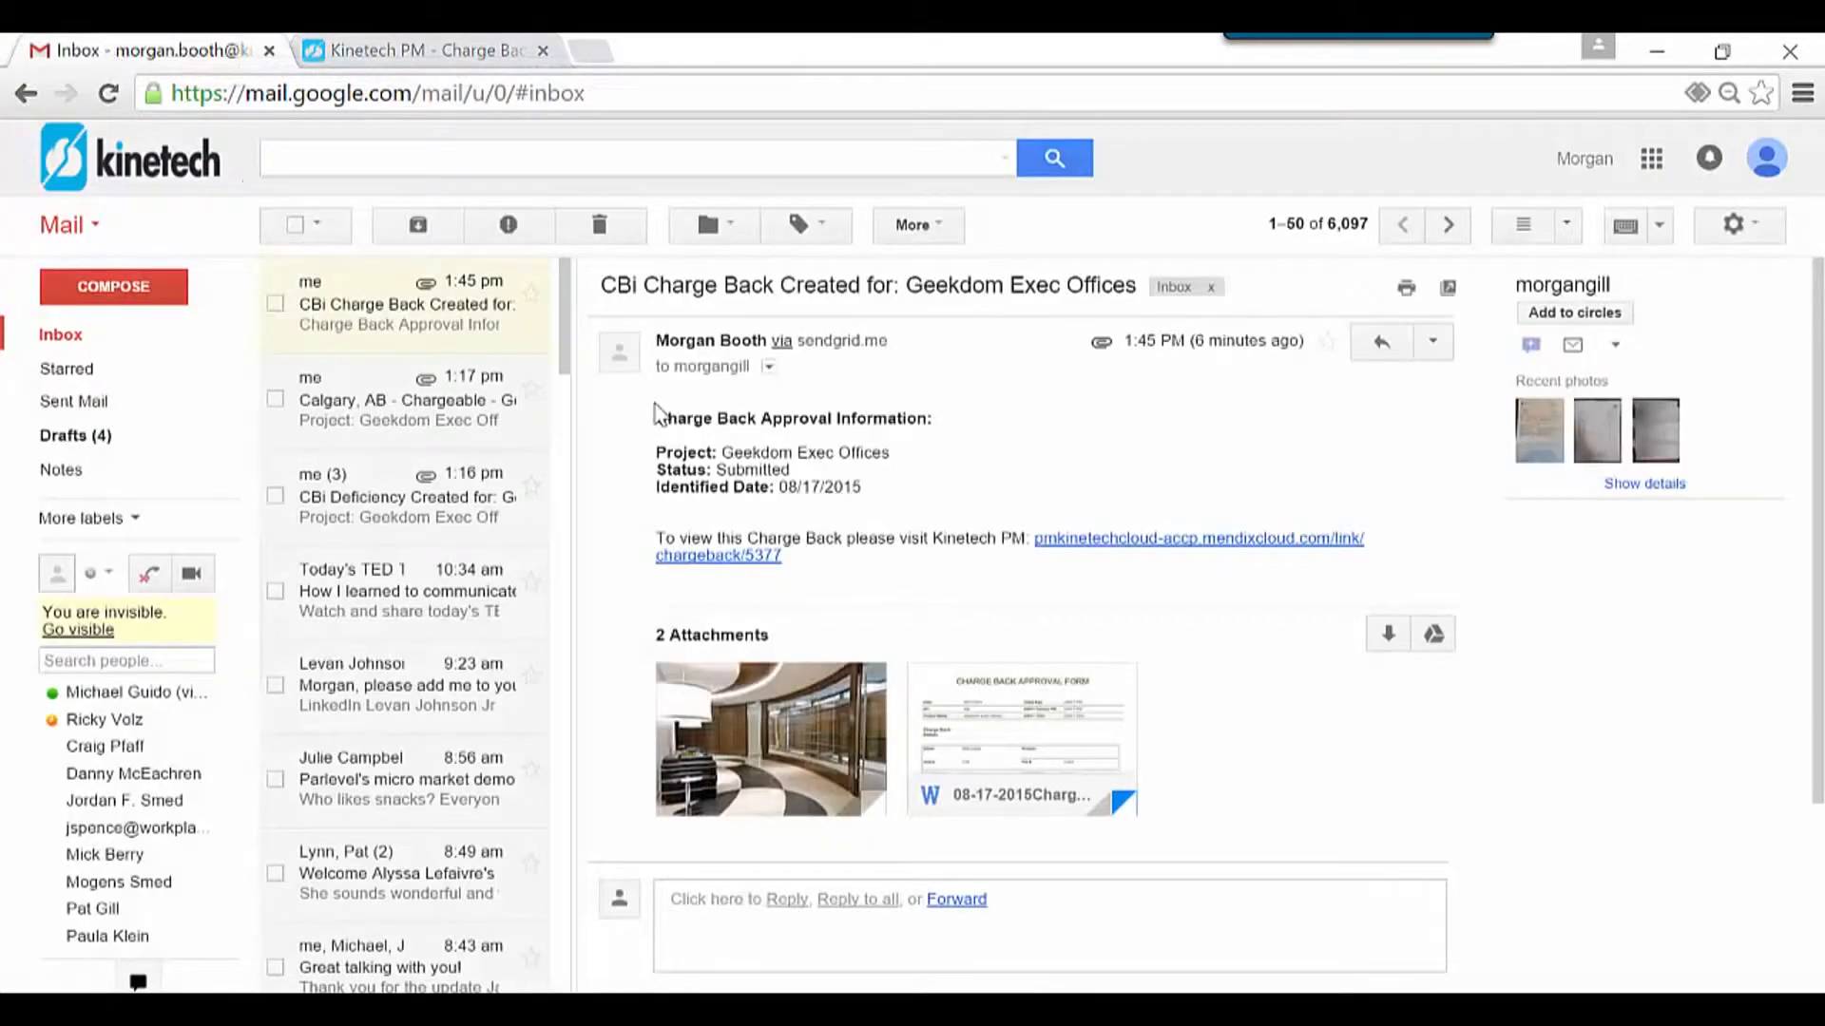
pyautogui.click(1447, 287)
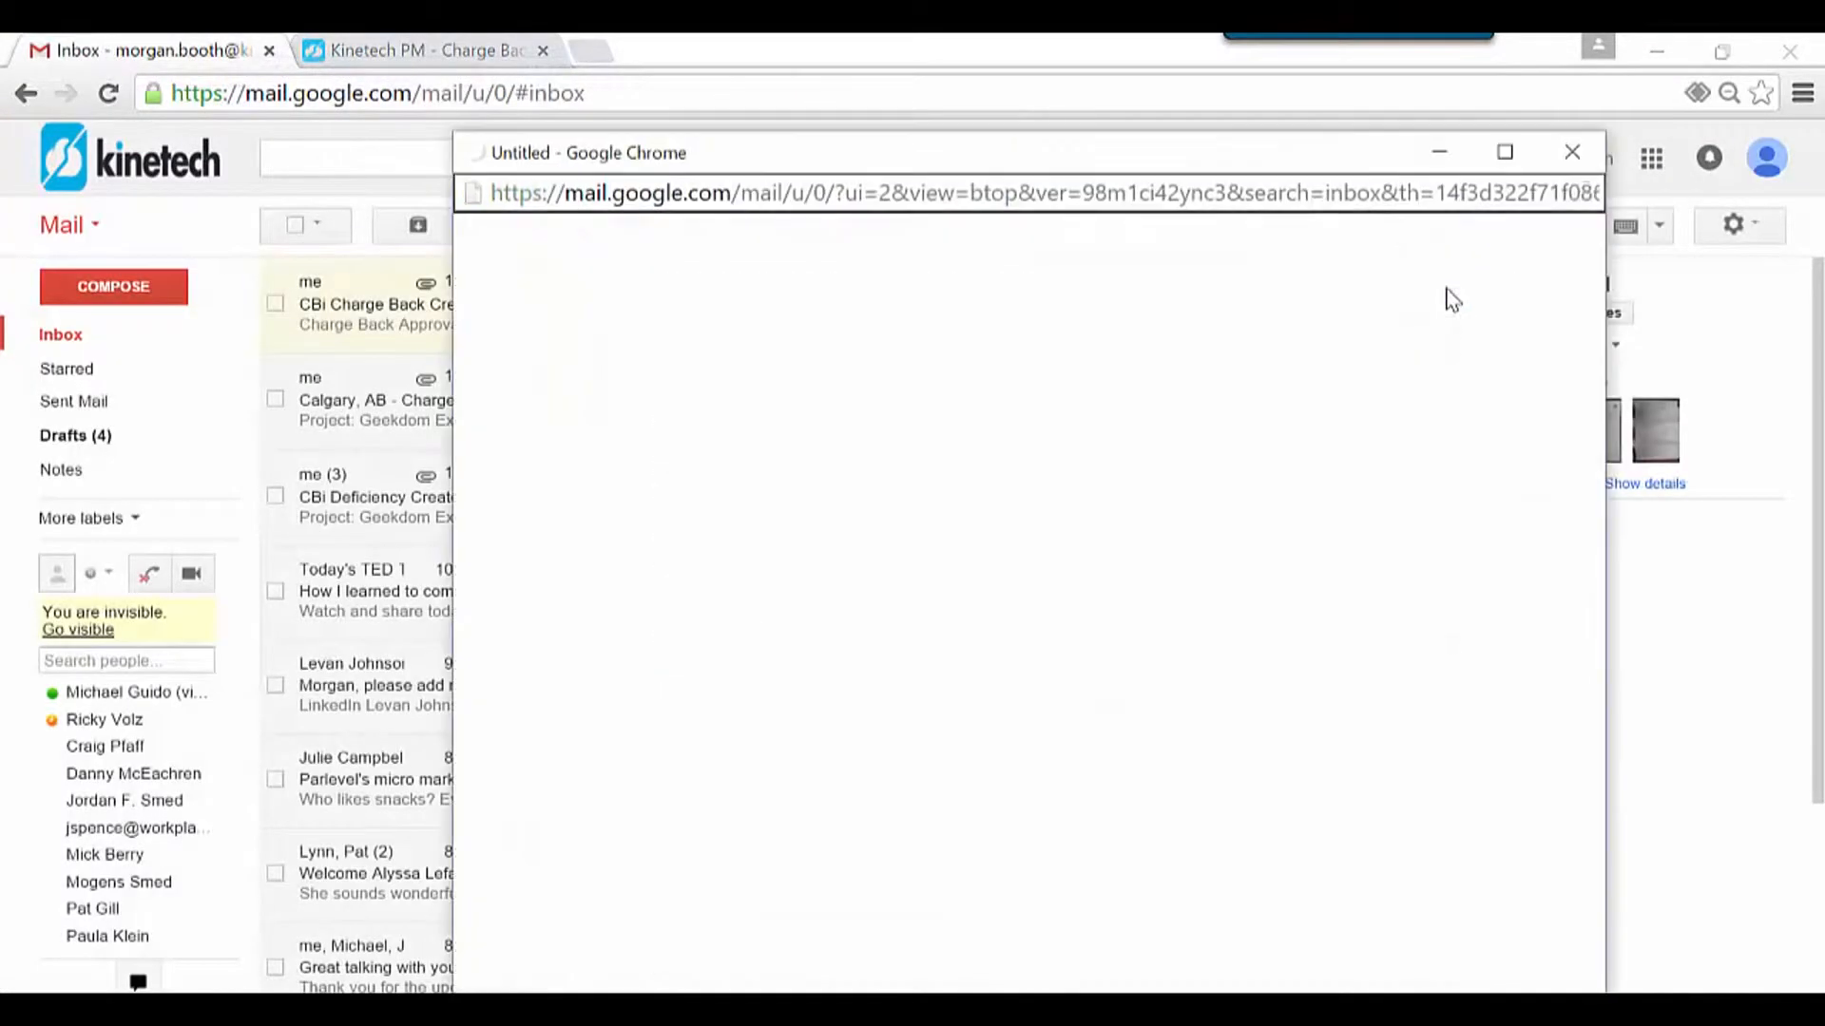
pyautogui.moveTo(1207, 162); pyautogui.dragTo(1047, 53)
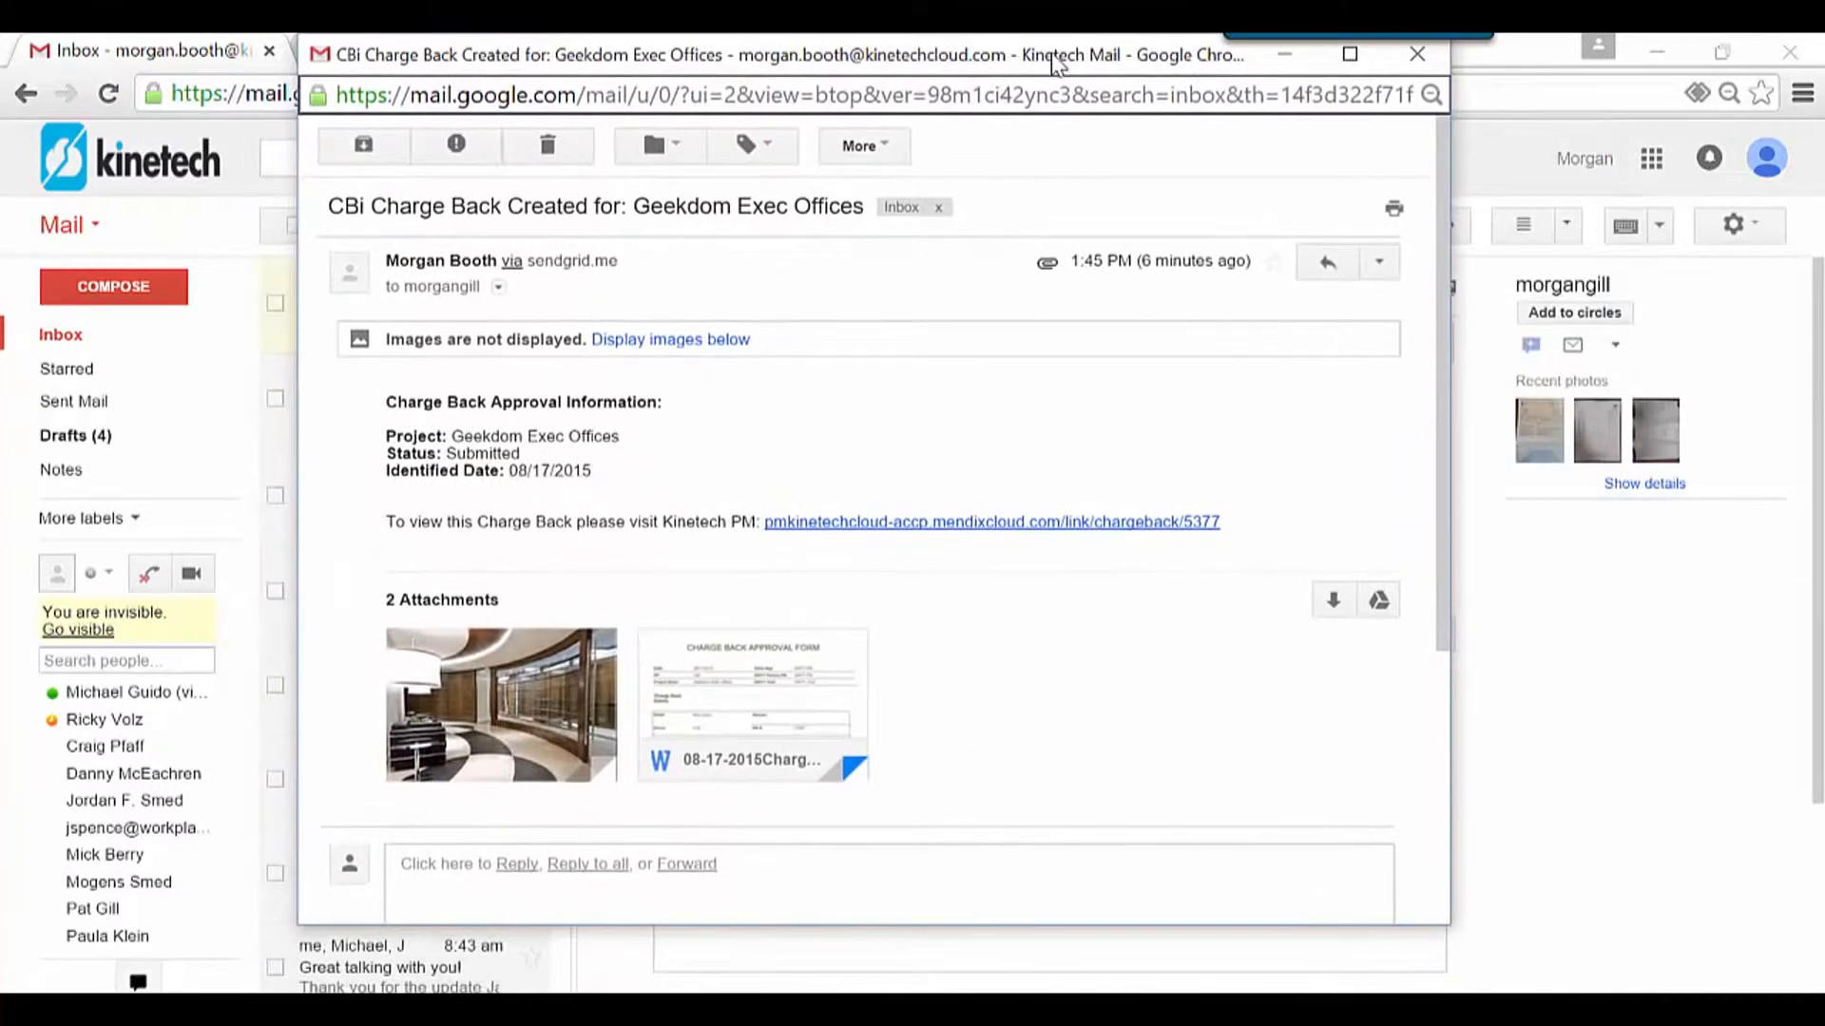
pyautogui.click(696, 342)
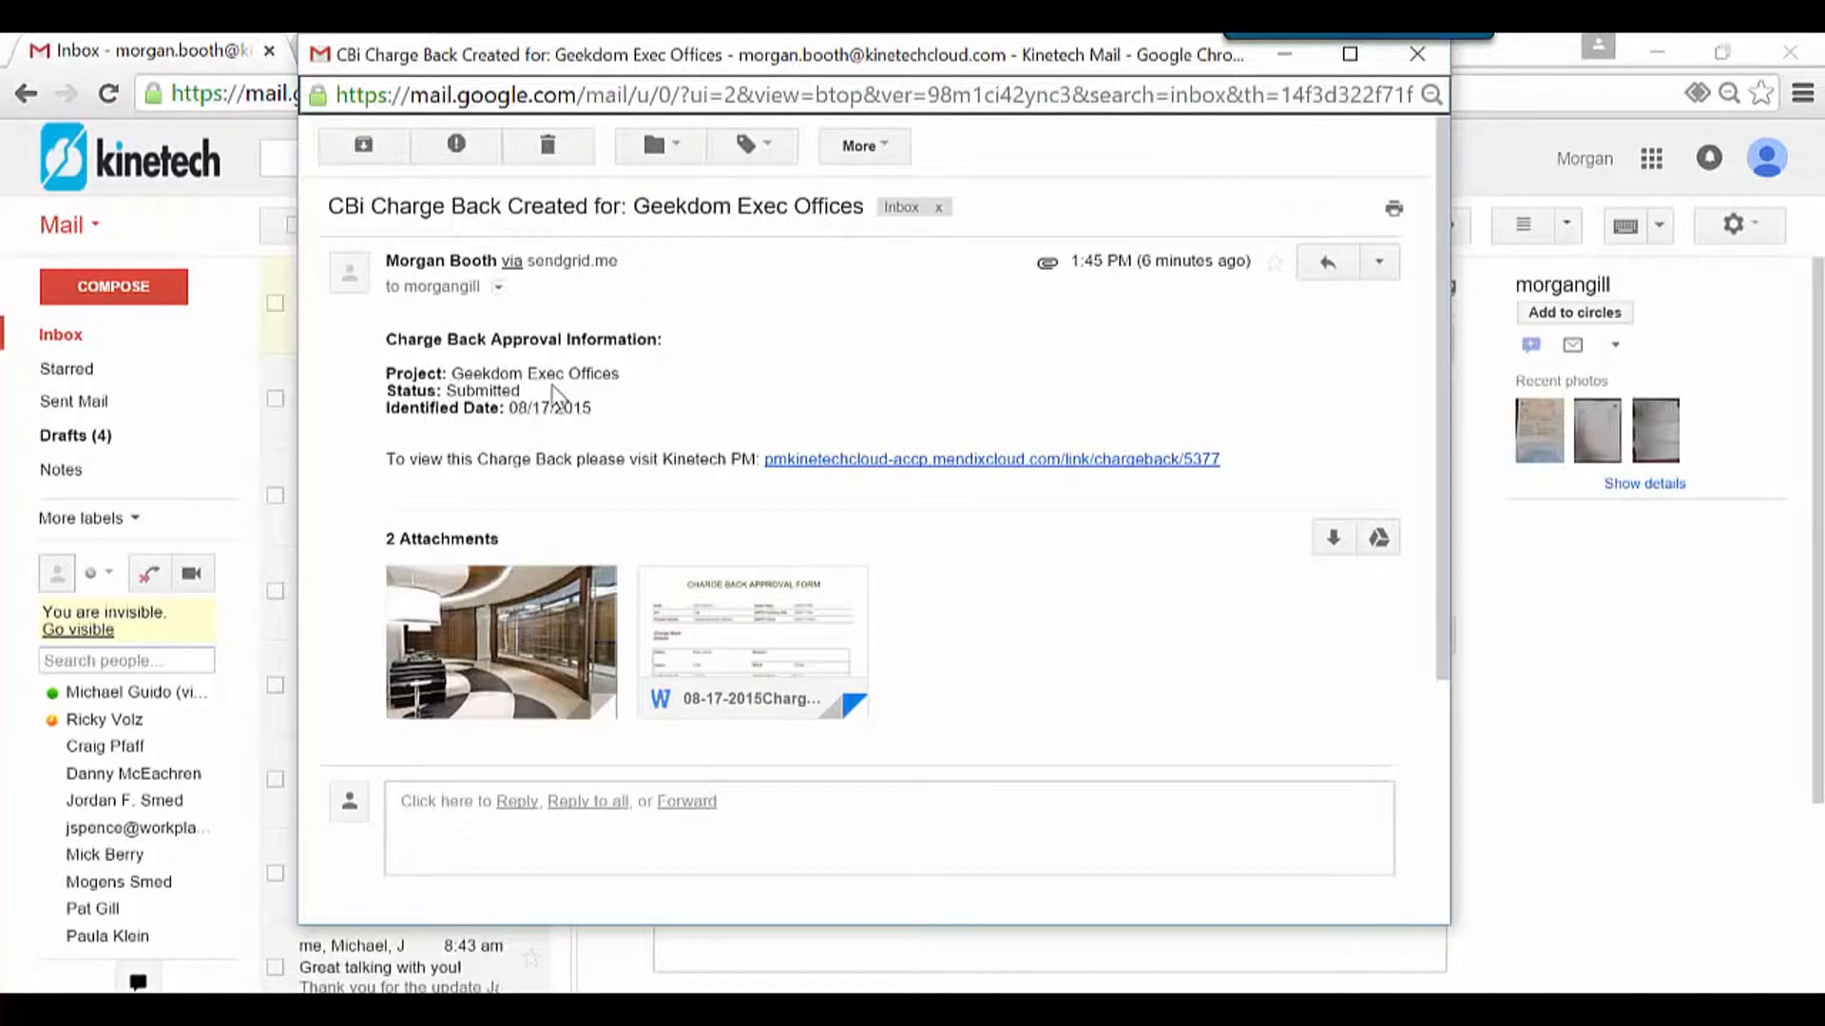
# - Download the email's attached charge back approval form and review it in Word with editing enabled
pyautogui.moveTo(569, 417)
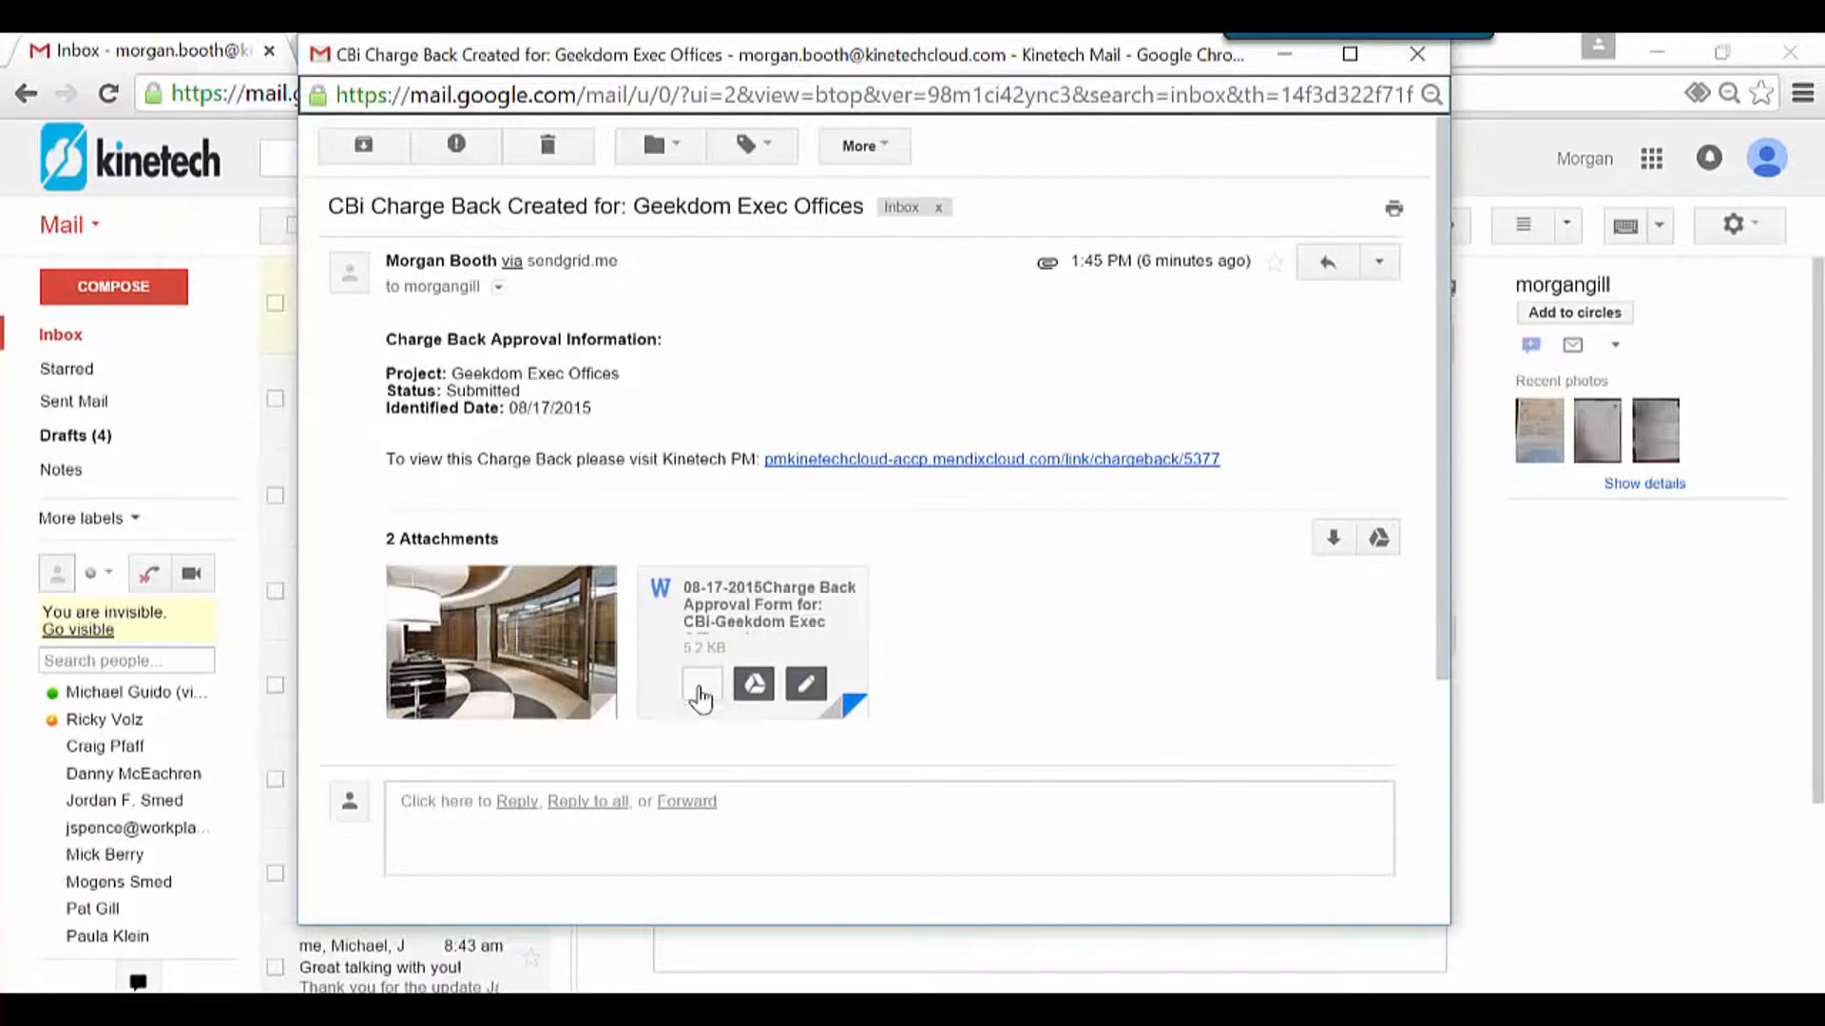
pyautogui.click(701, 697)
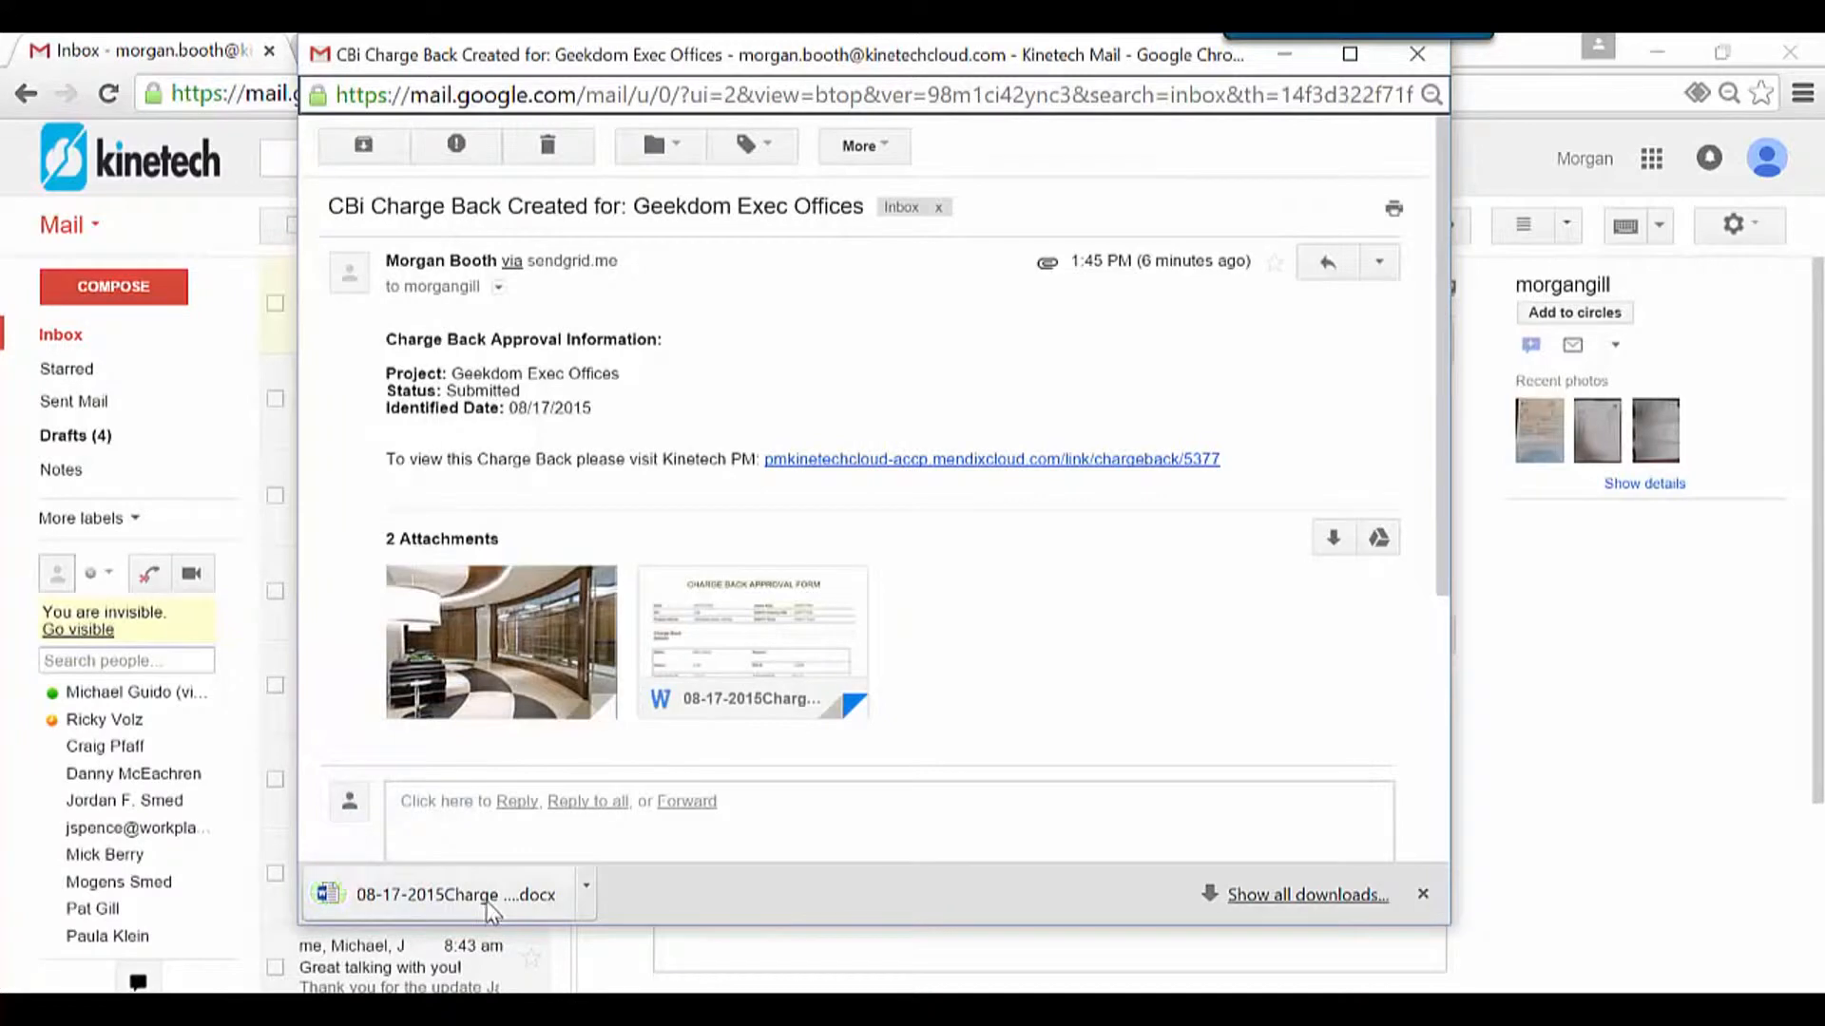
pyautogui.moveTo(472, 686)
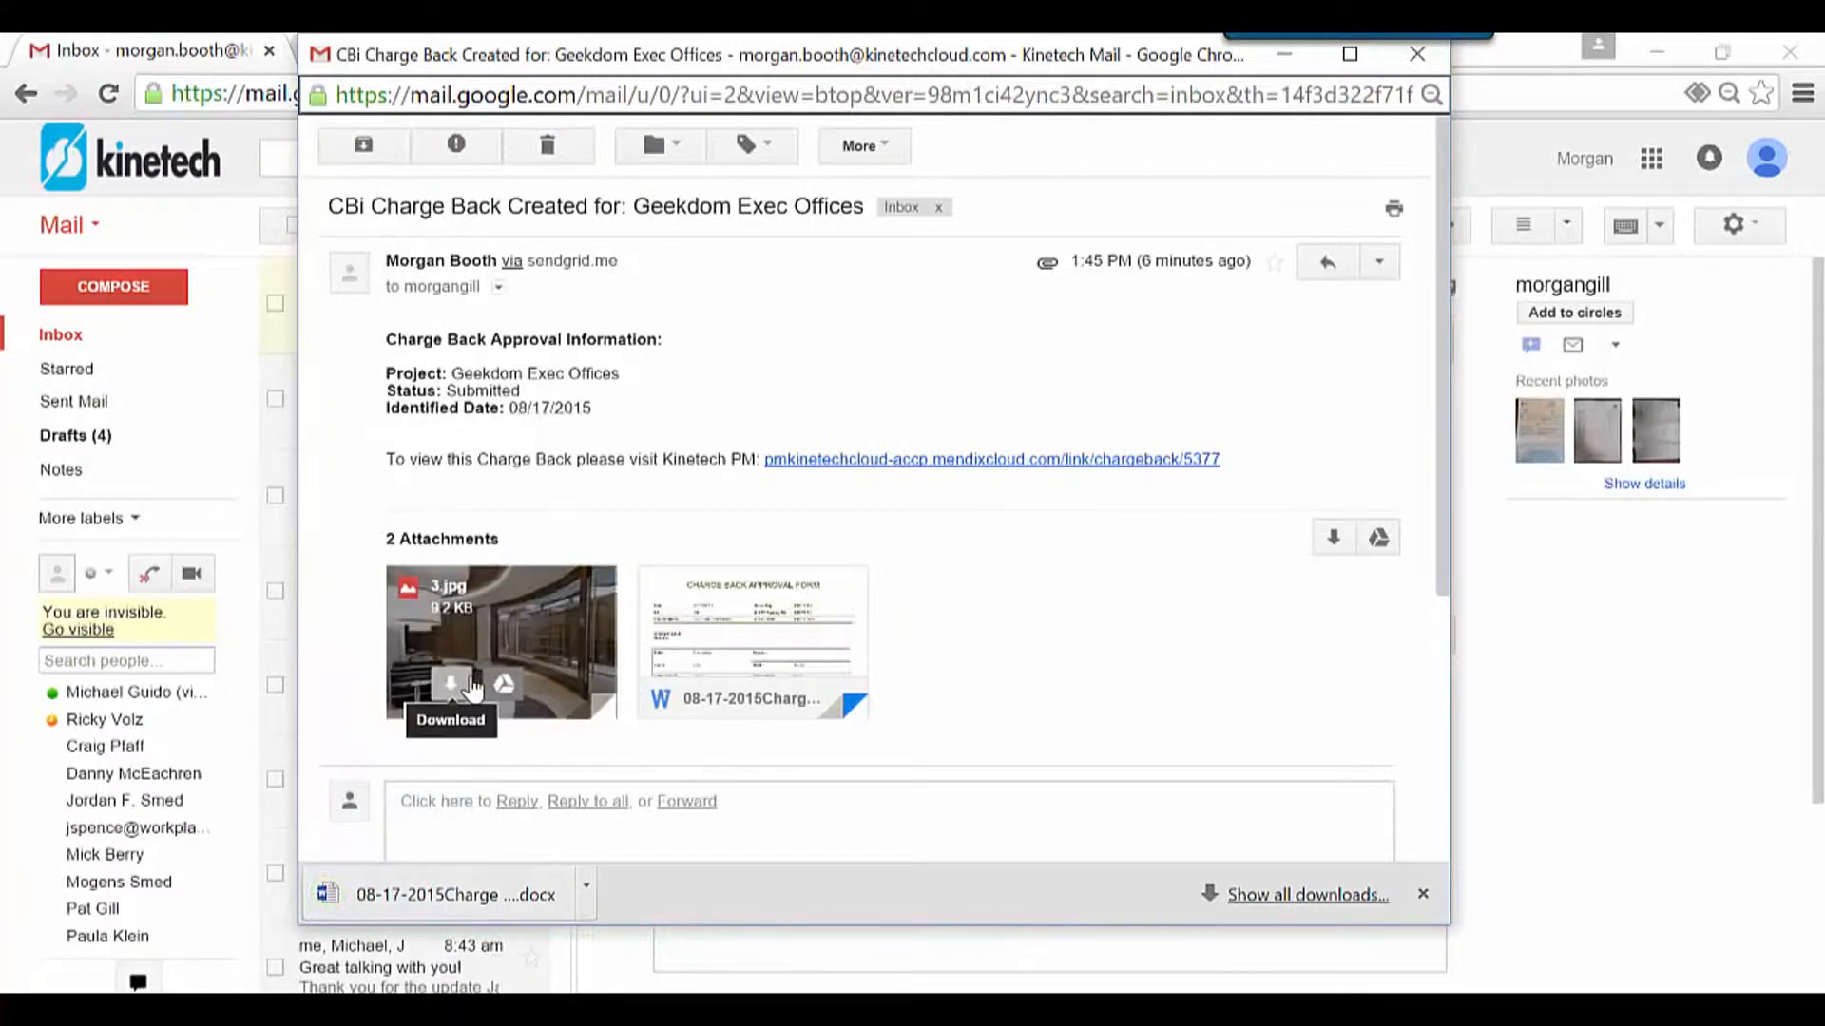
pyautogui.click(366, 912)
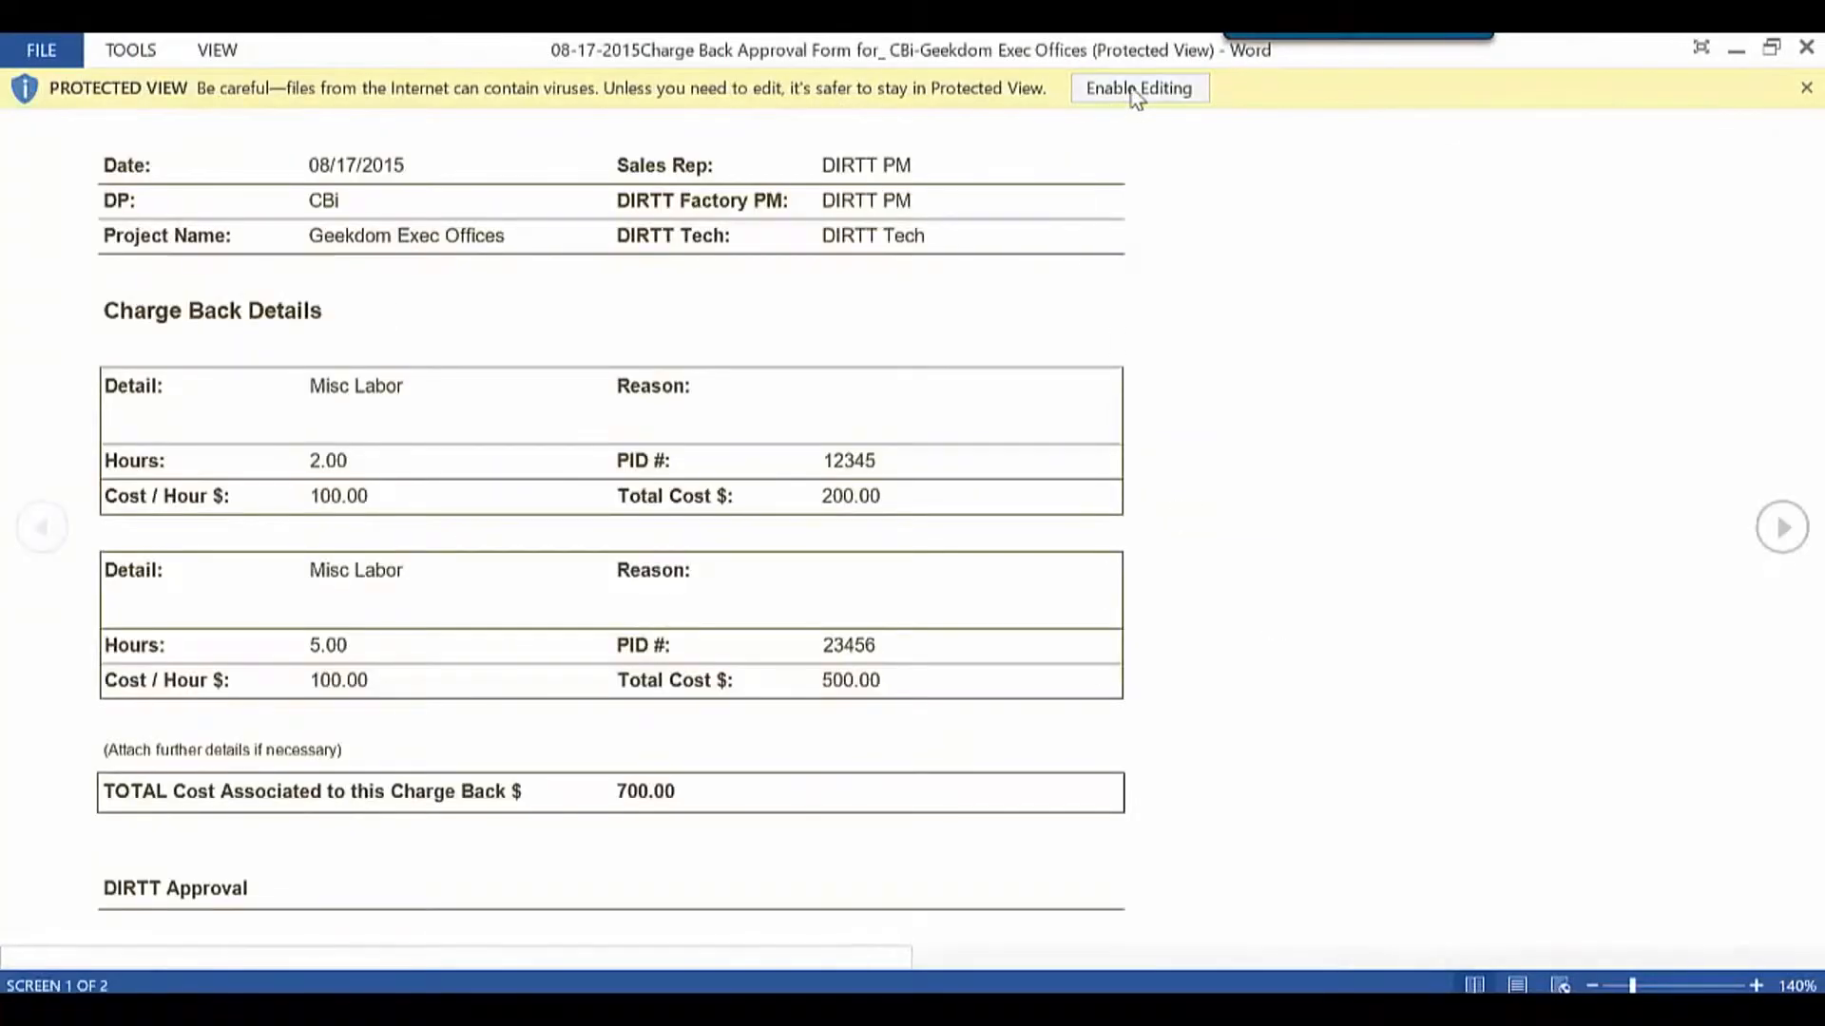
pyautogui.click(1131, 88)
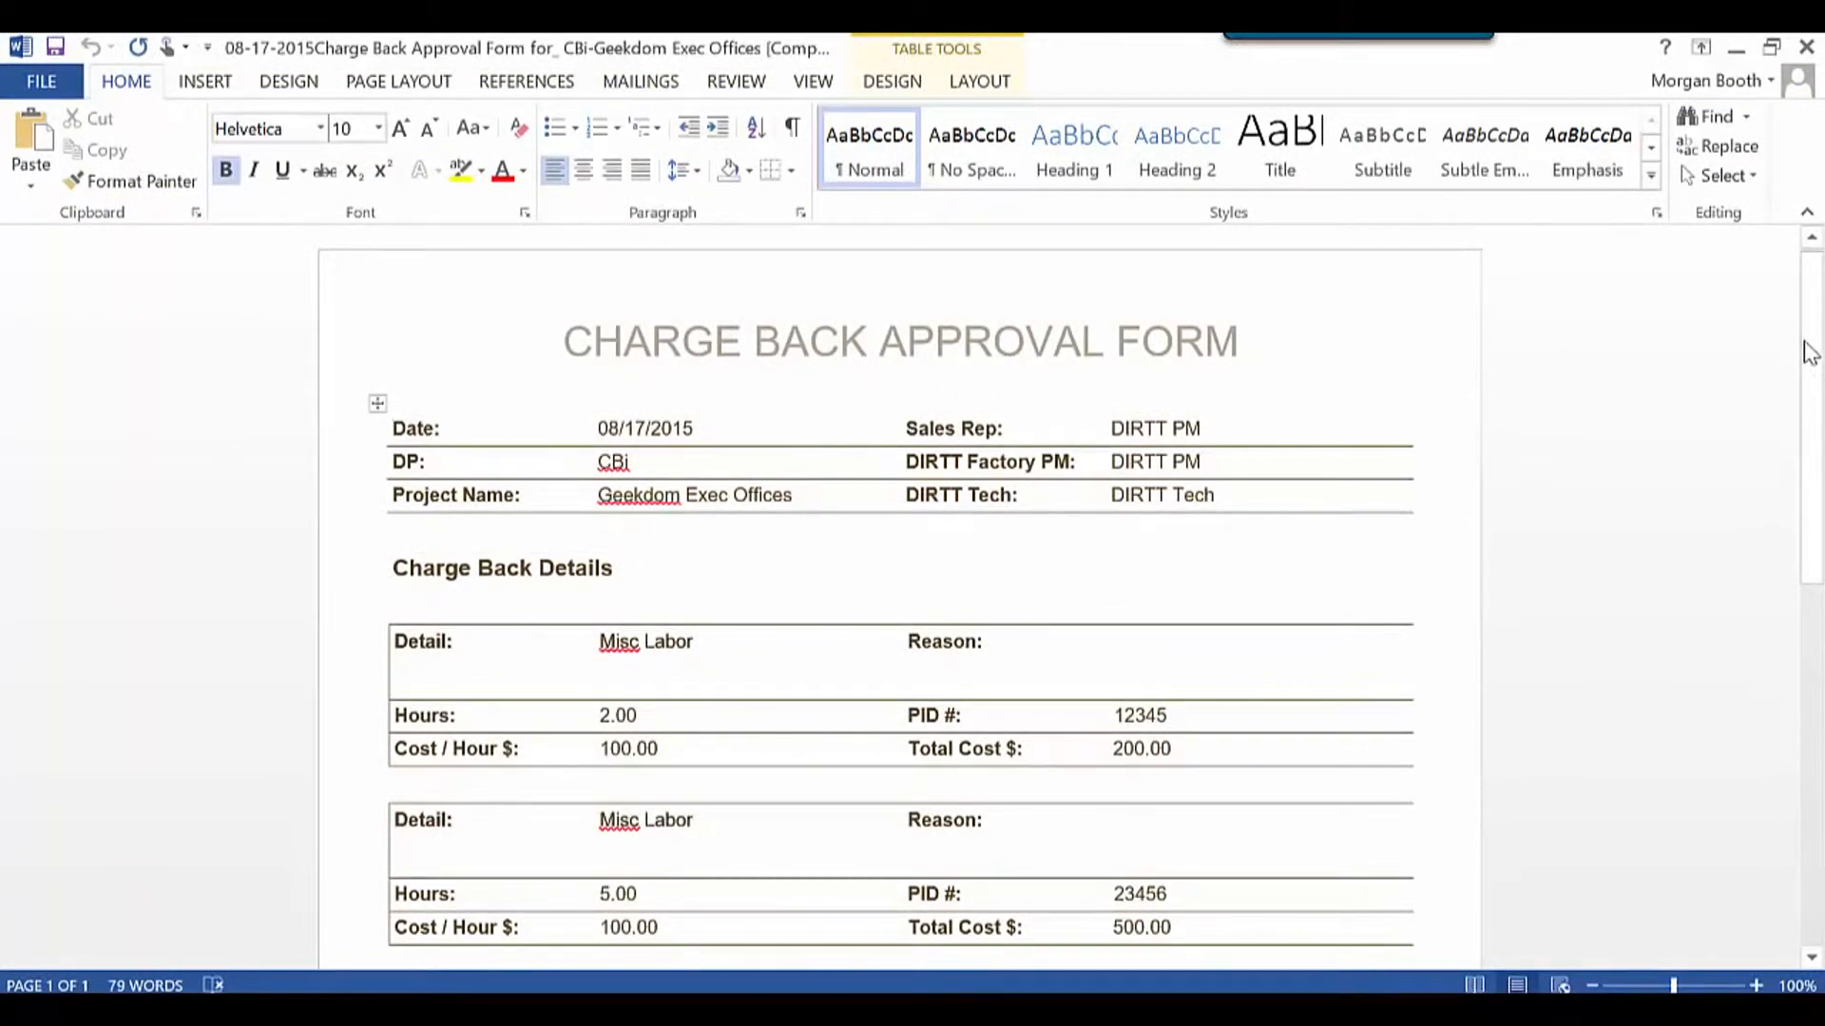
pyautogui.moveTo(1819, 351); pyautogui.dragTo(1822, 465)
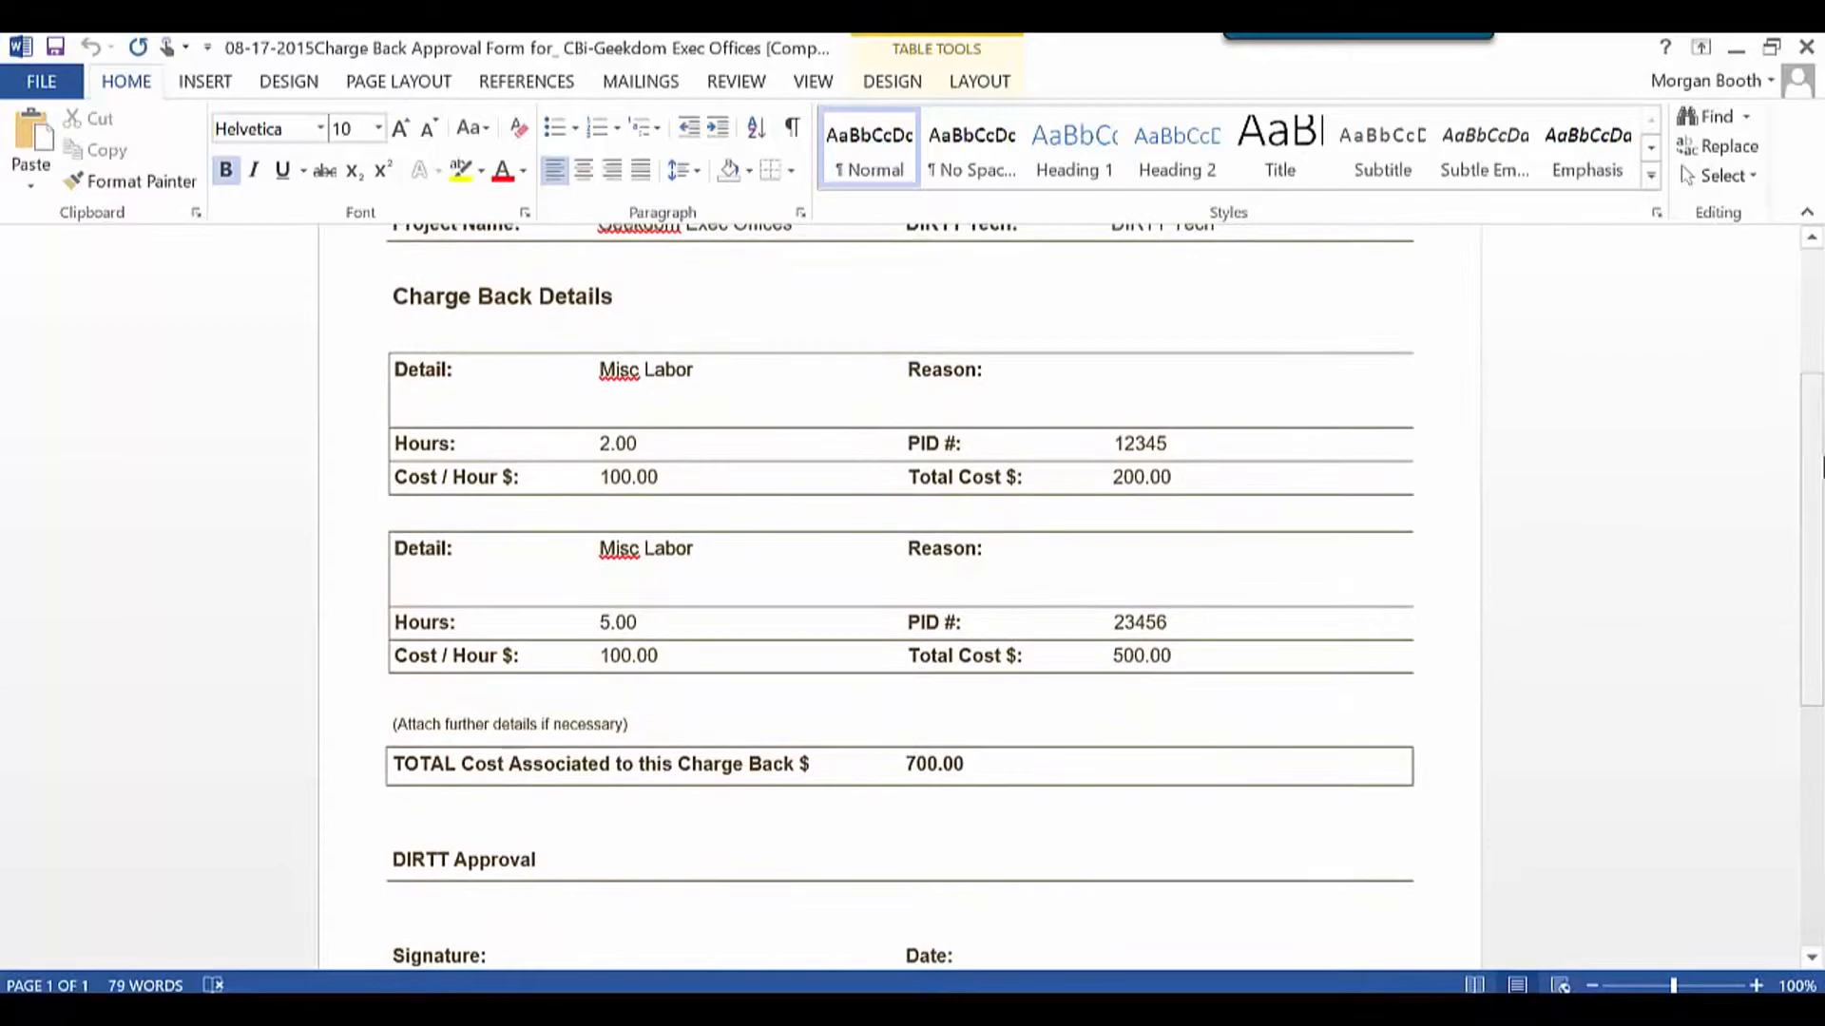
pyautogui.click(1734, 51)
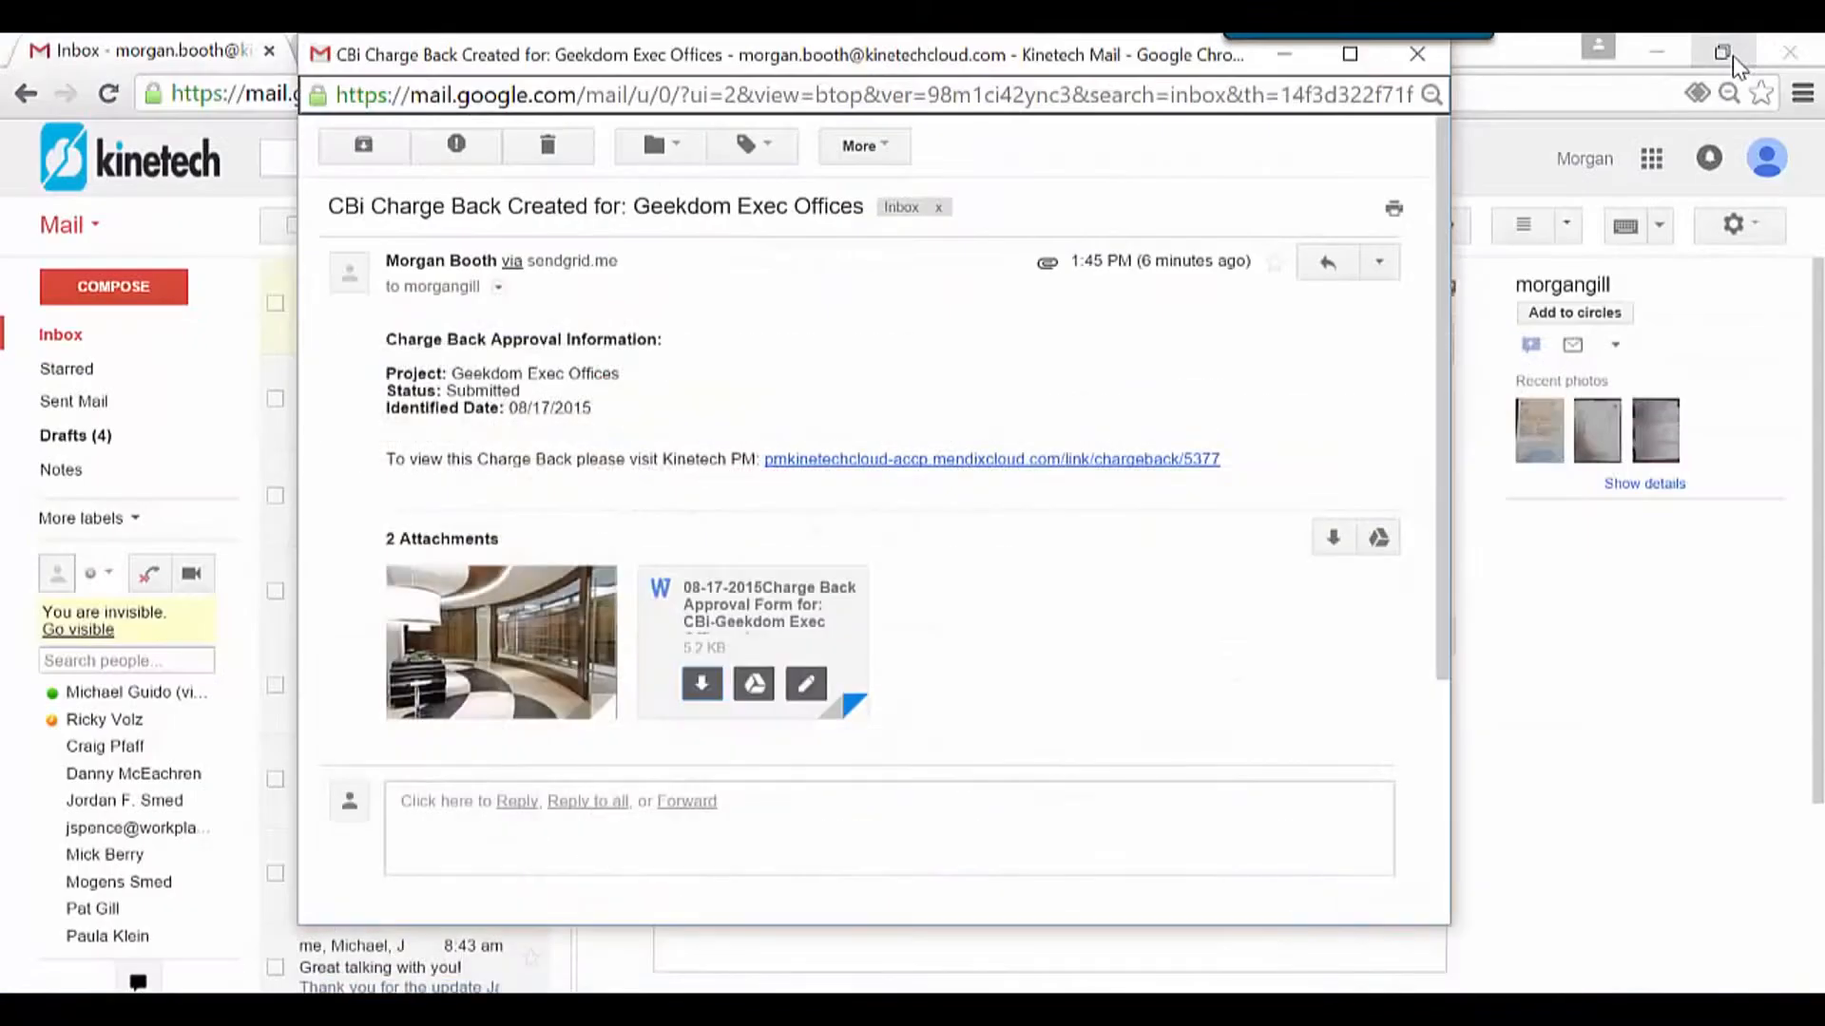
# - Open the charge back record linked in the email and expand its project team
pyautogui.click(974, 460)
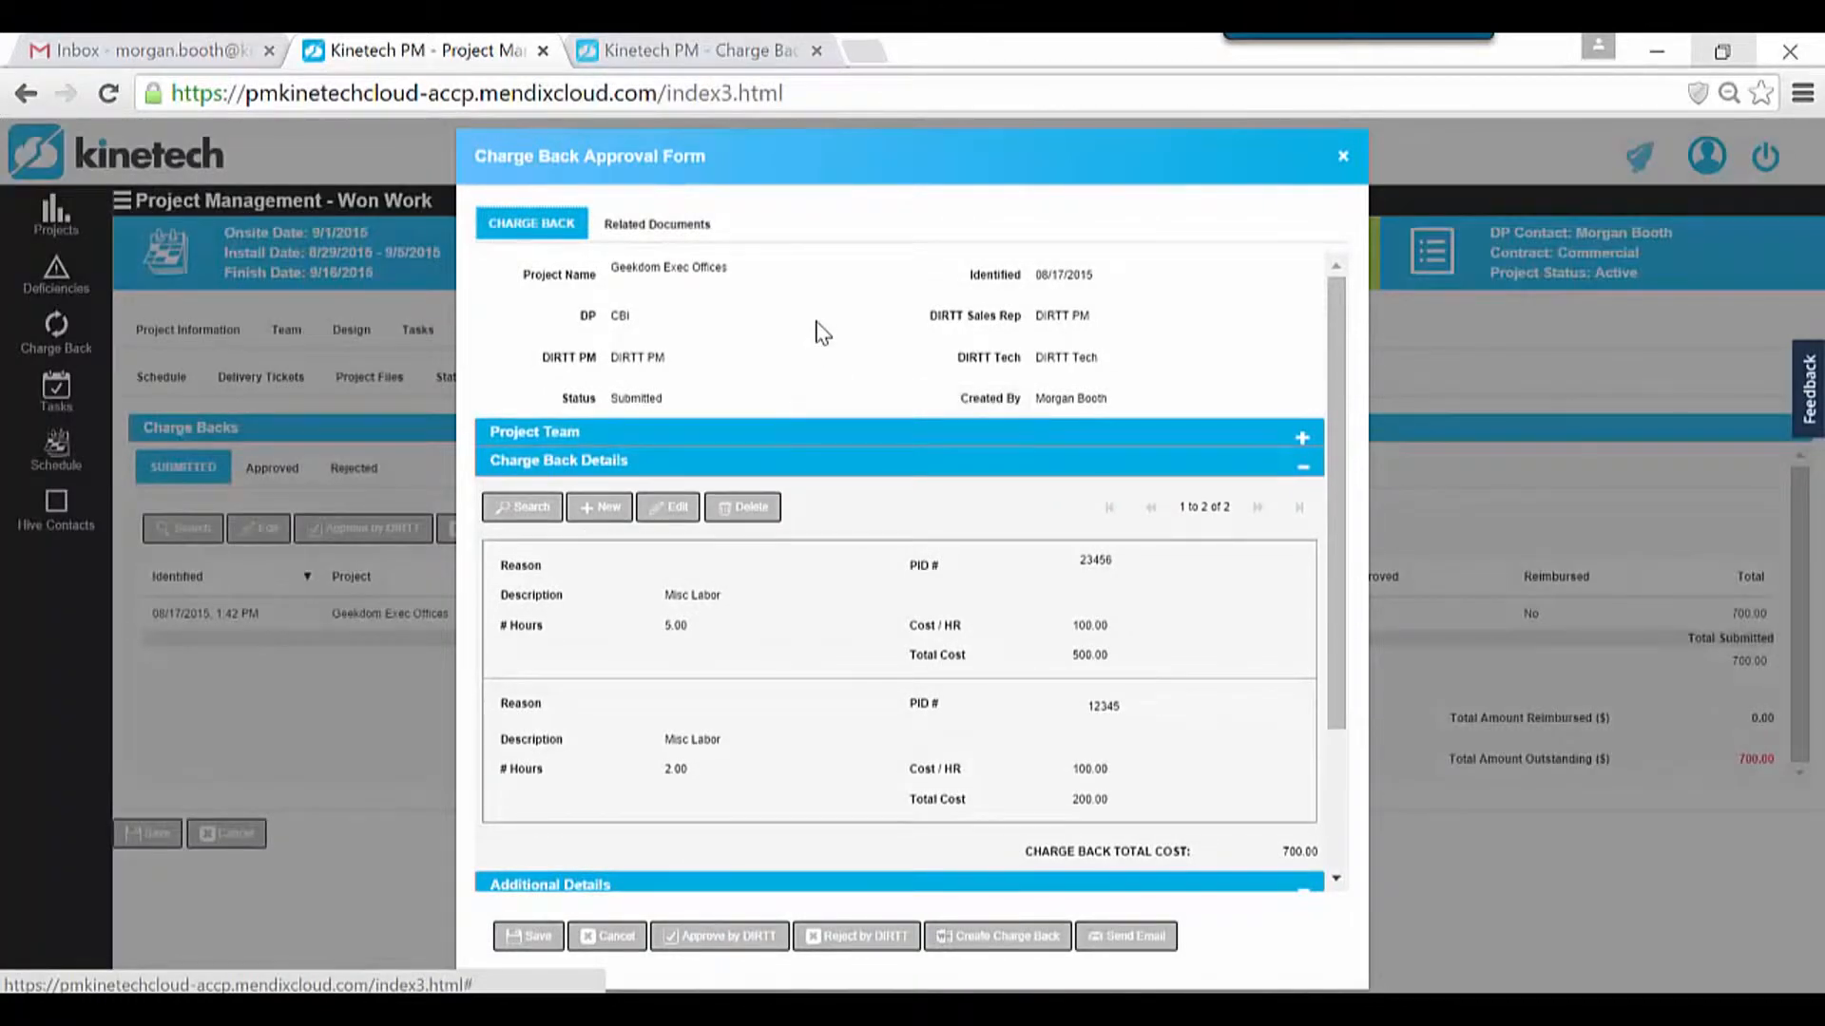
pyautogui.click(784, 445)
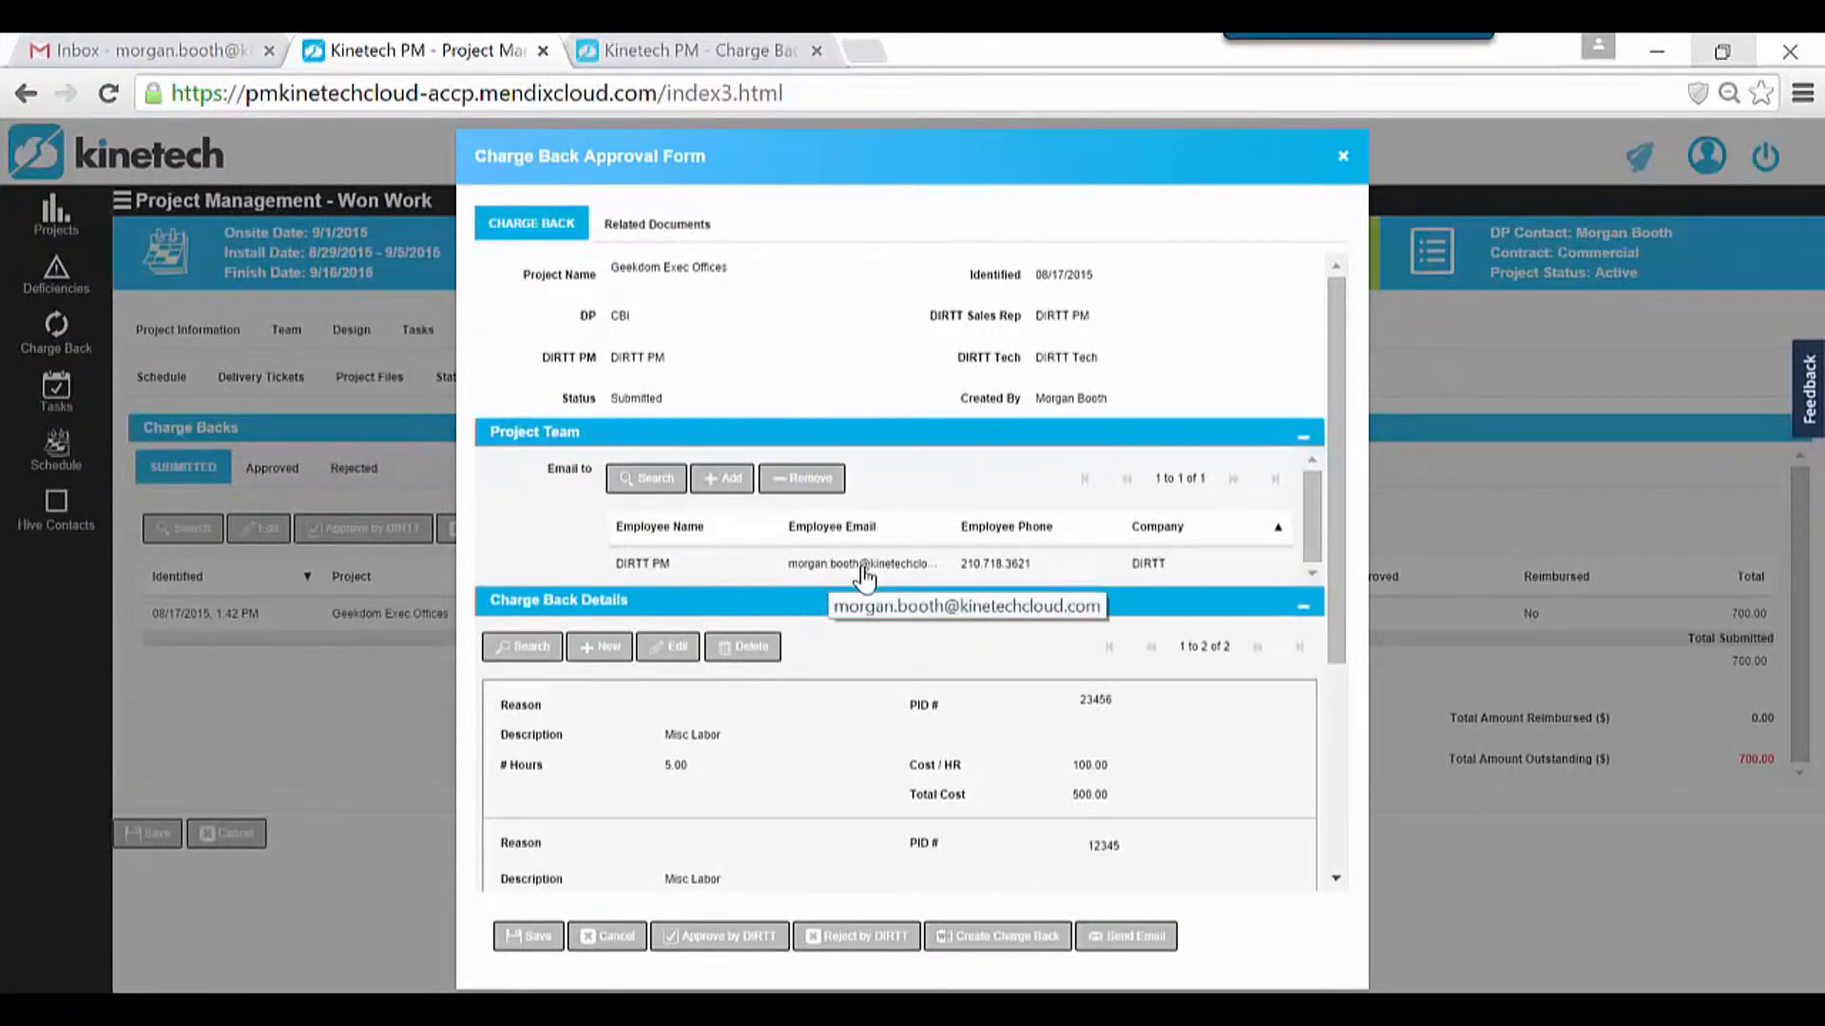
pyautogui.click(723, 483)
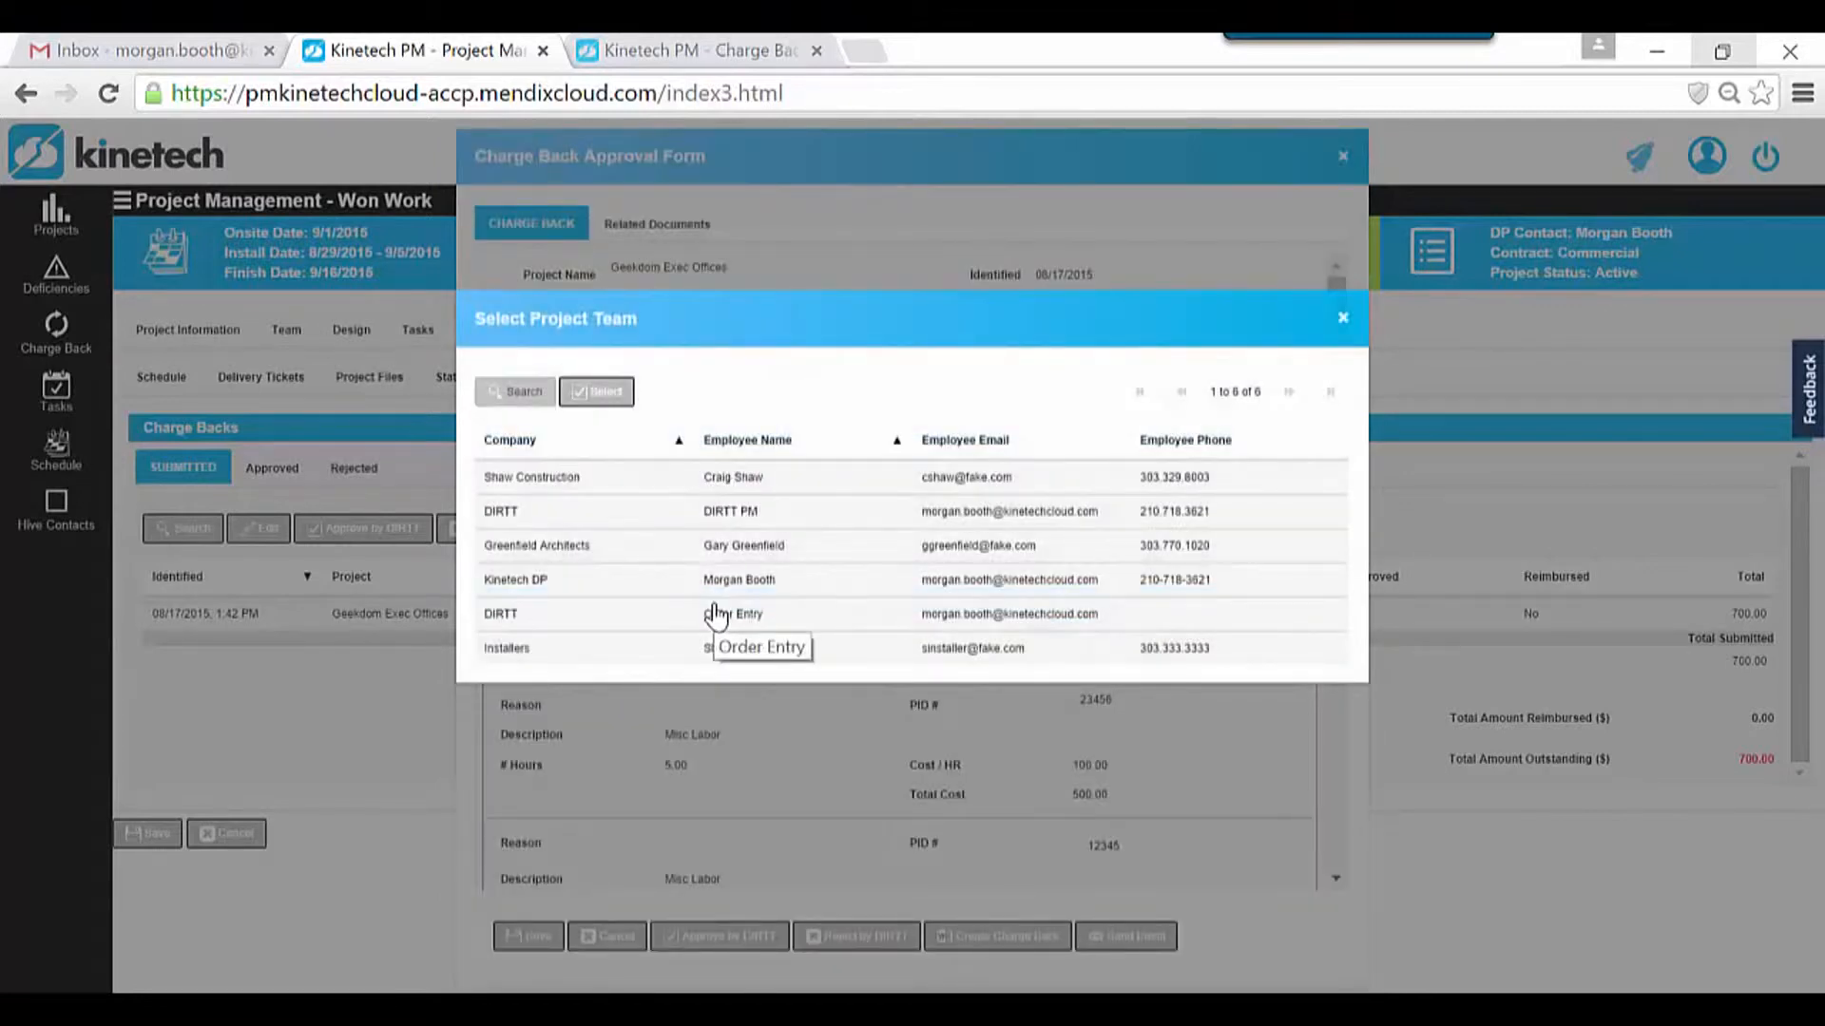
pyautogui.click(798, 585)
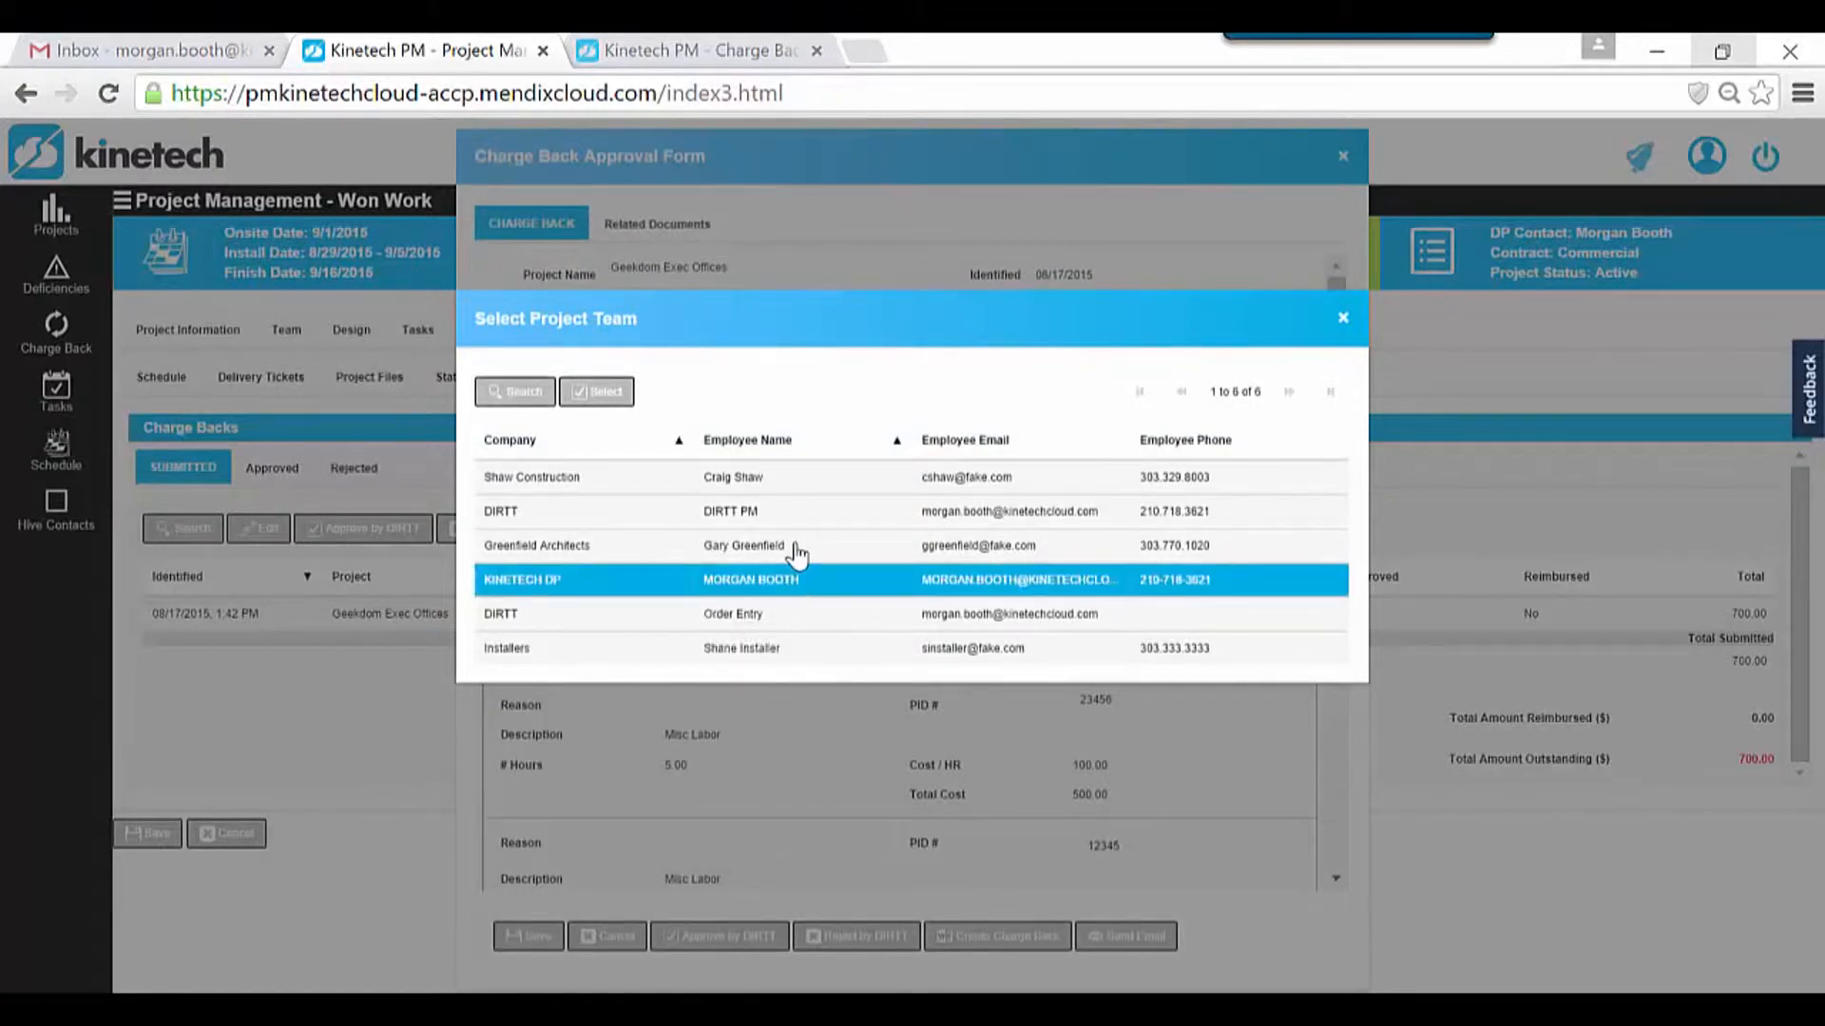
pyautogui.keyDown('ctrl'); pyautogui.click(796, 545); pyautogui.keyUp('ctrl')
pyautogui.keyDown('ctrl'); pyautogui.click(795, 518); pyautogui.keyUp('ctrl')
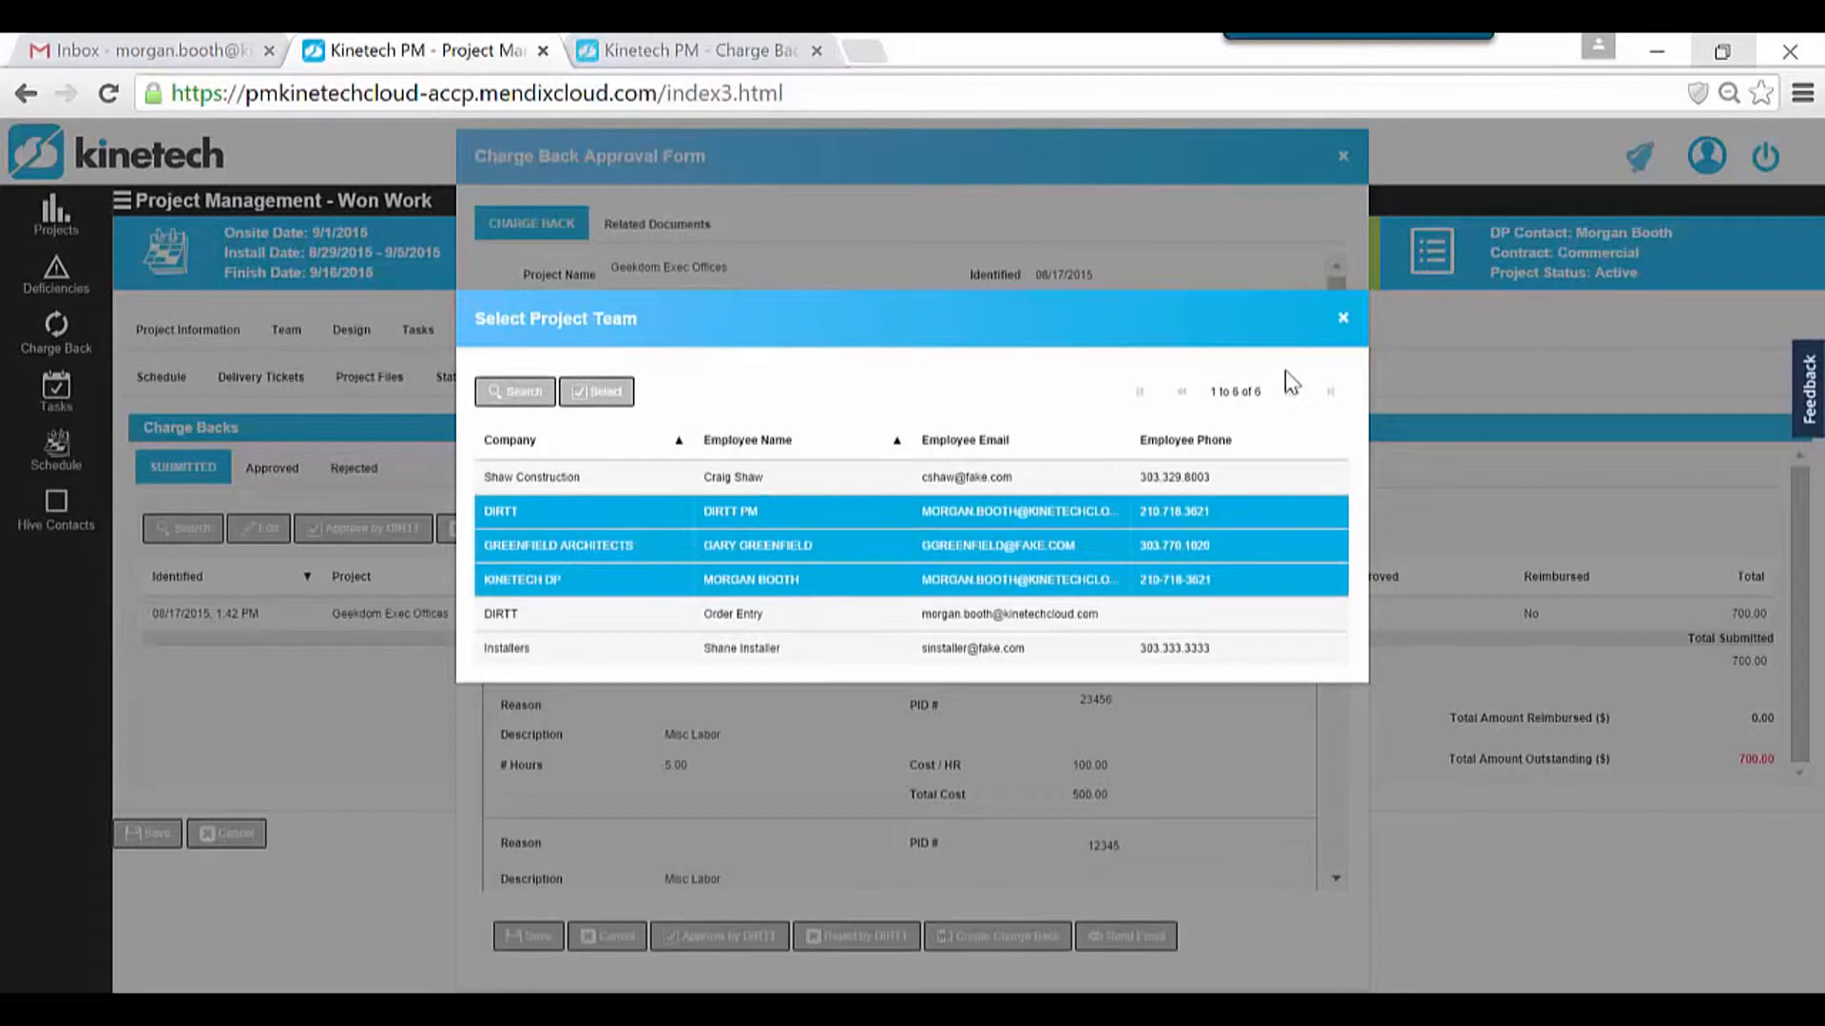
pyautogui.click(1343, 318)
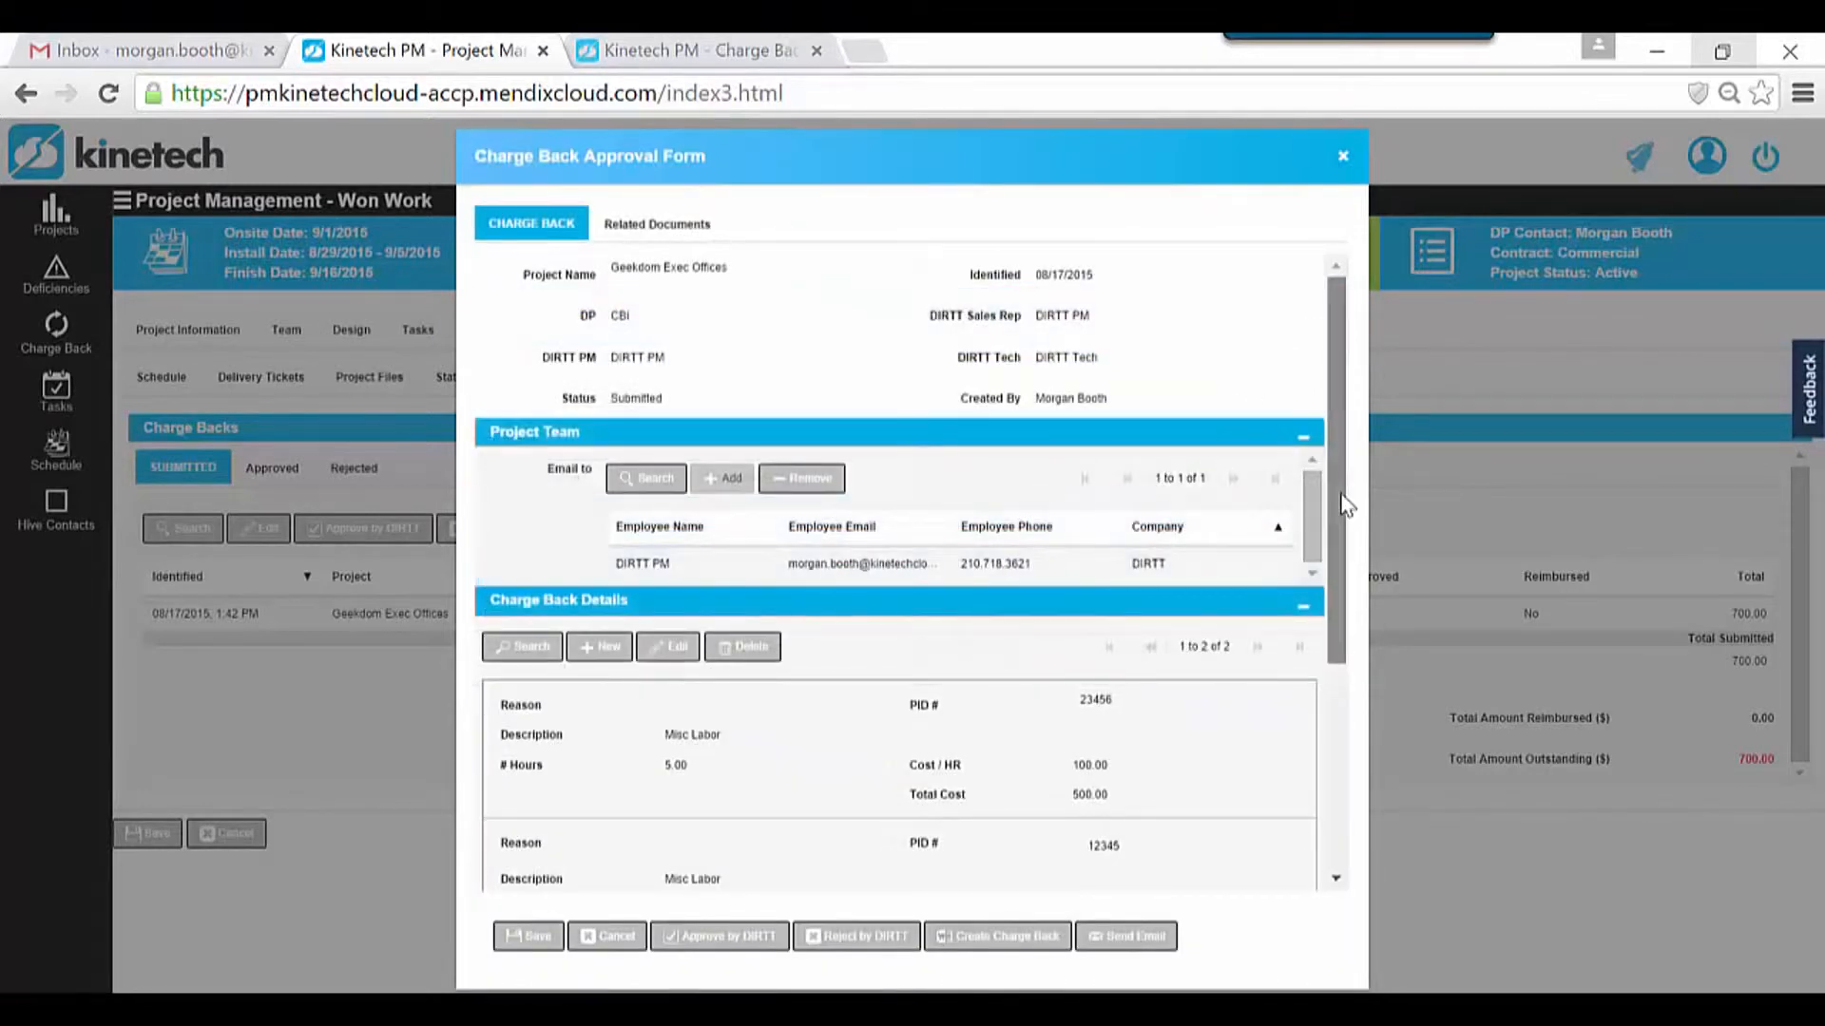
# - Set the reason of the 5-hour Misc Labor charge back detail to Other
pyautogui.moveTo(1335, 490); pyautogui.dragTo(1327, 699)
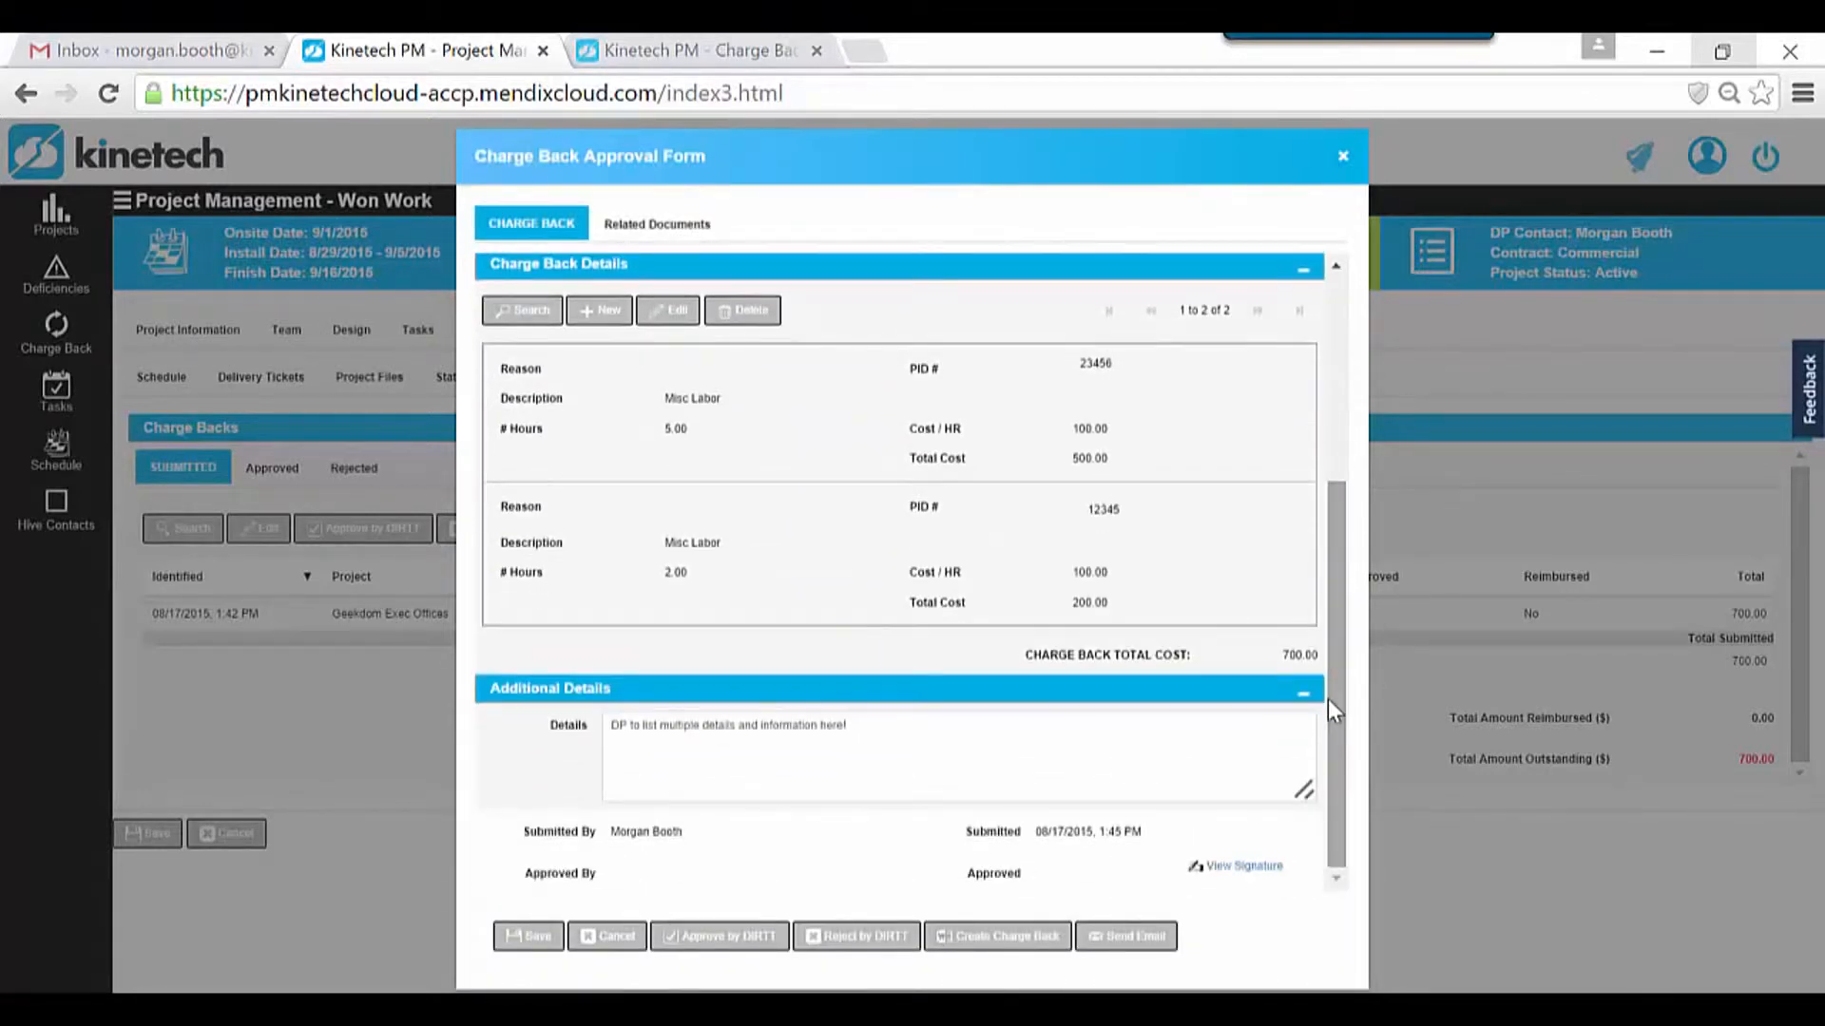
pyautogui.doubleClick(731, 415)
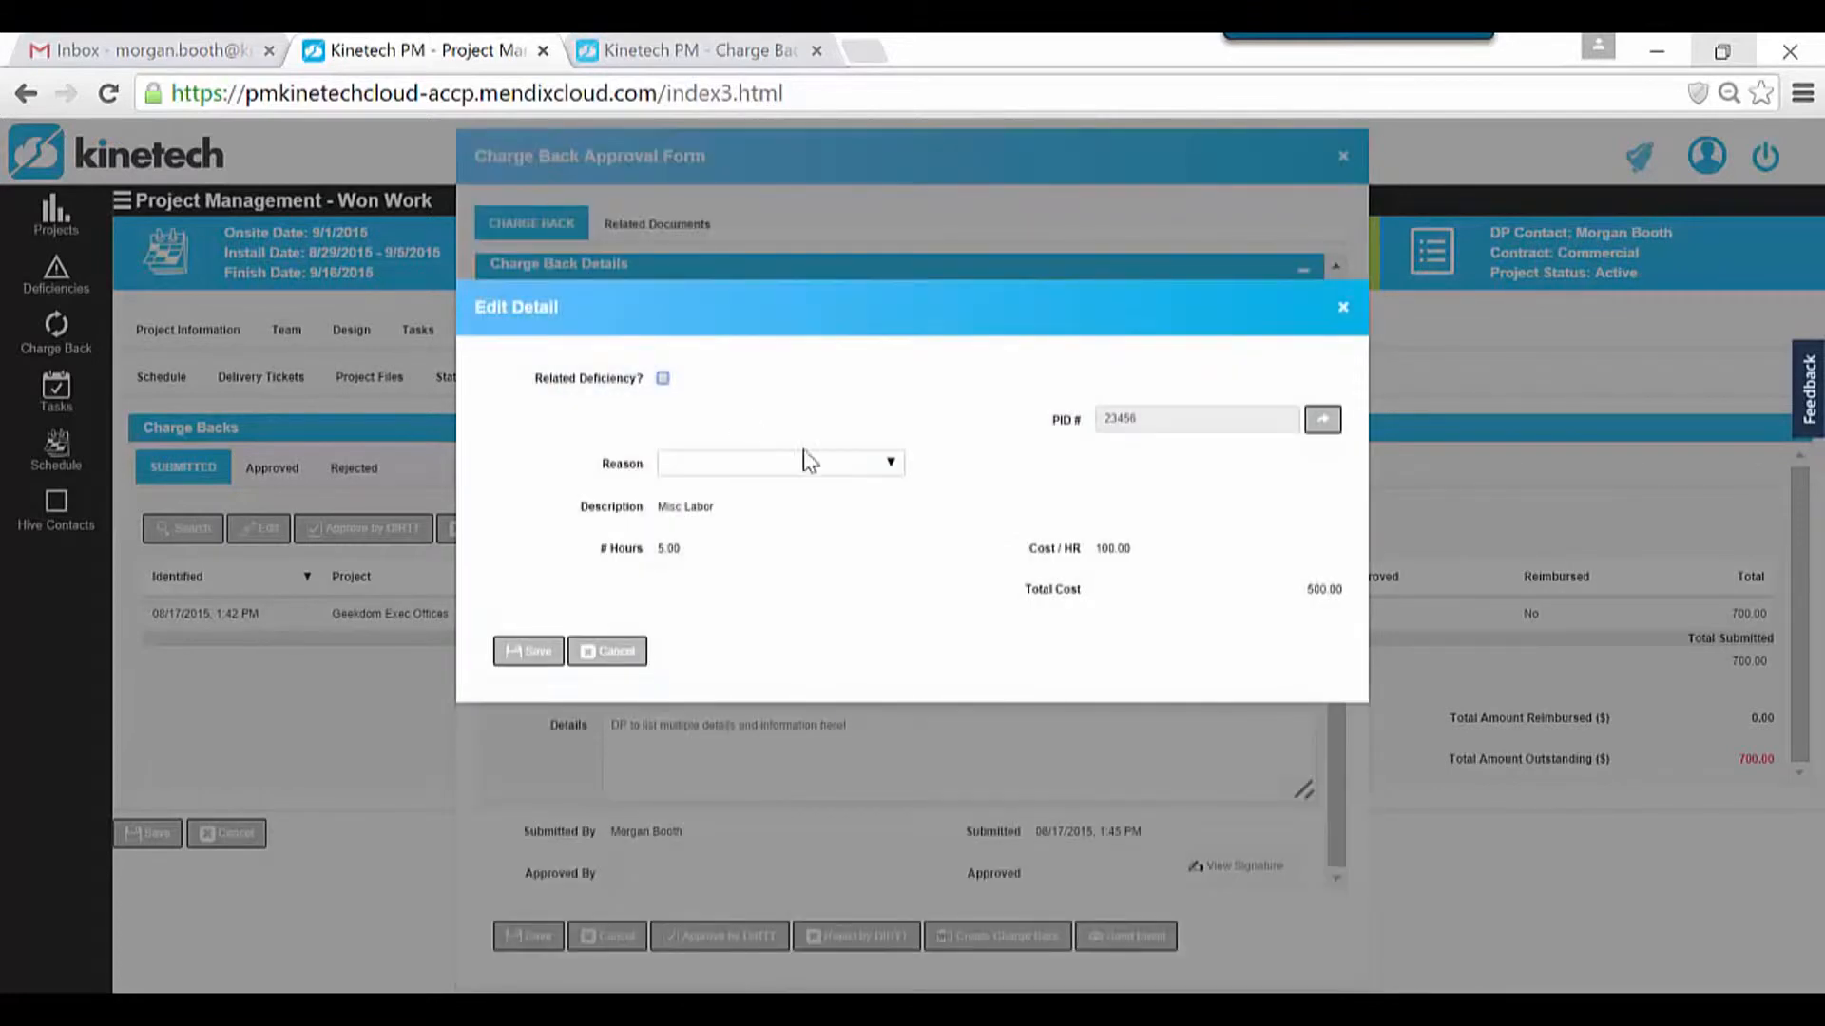
pyautogui.click(860, 472)
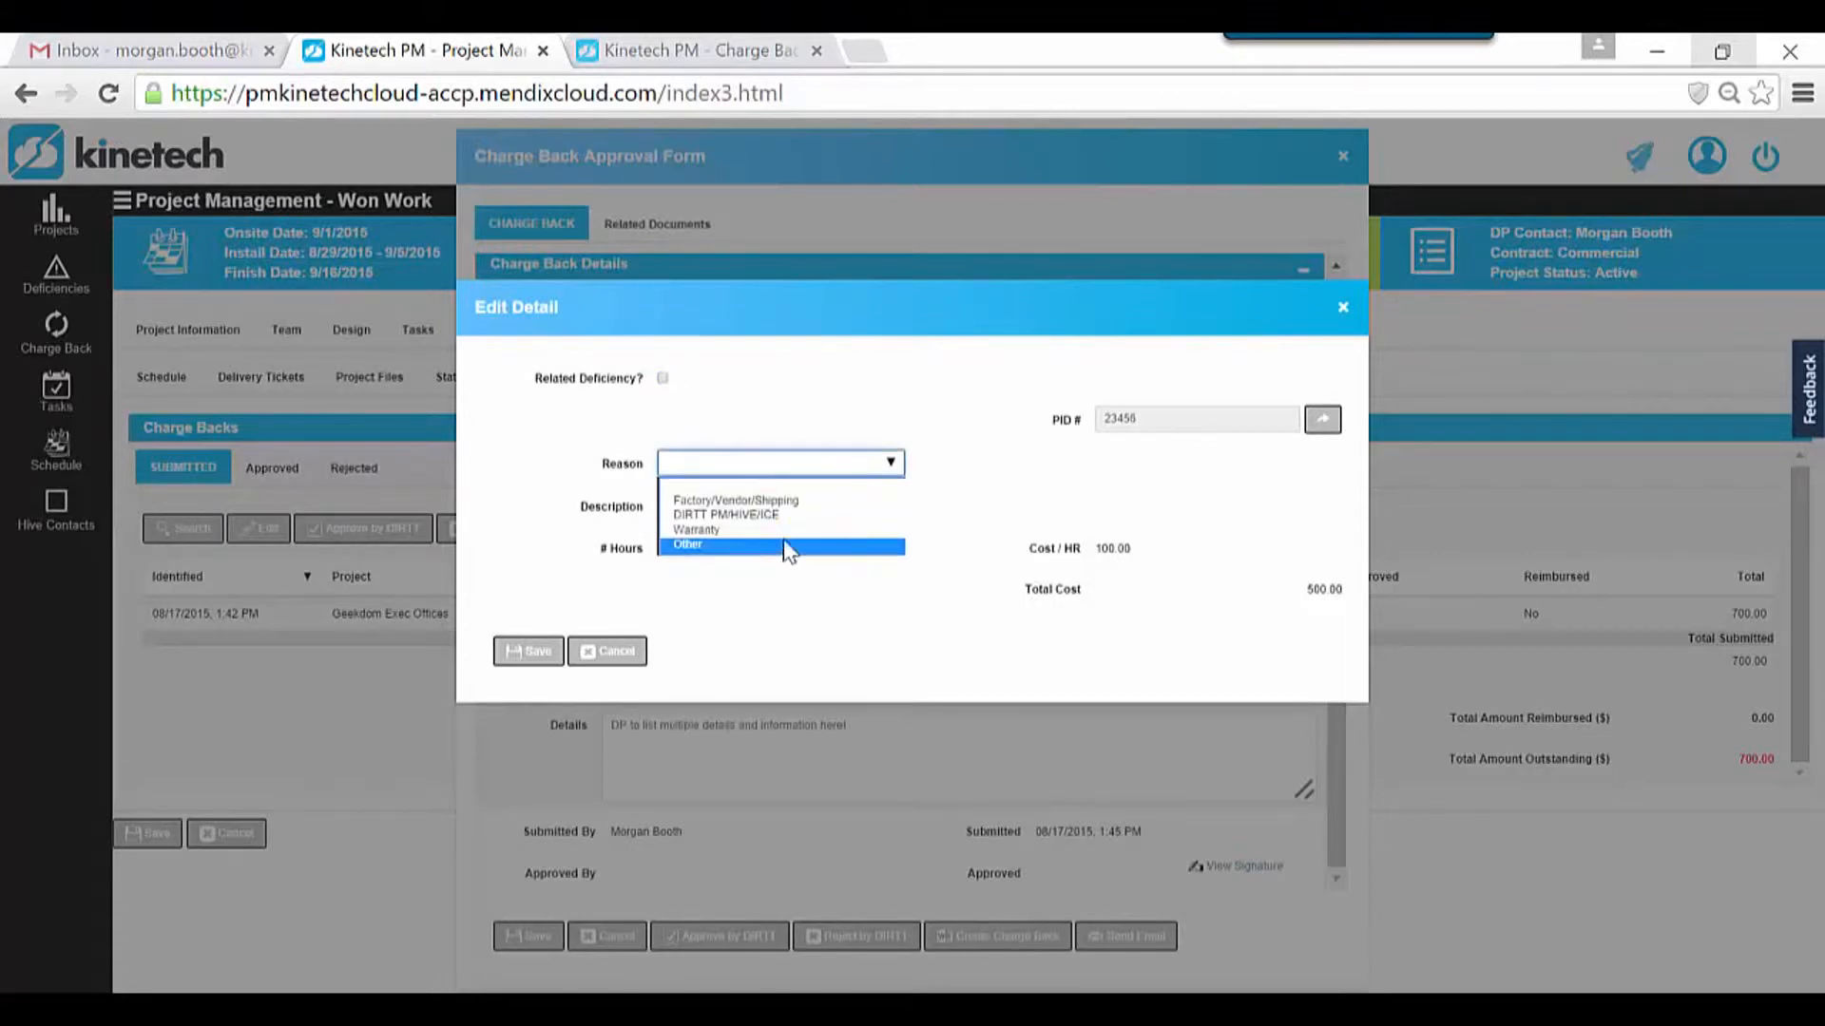
pyautogui.click(720, 545)
pyautogui.click(731, 402)
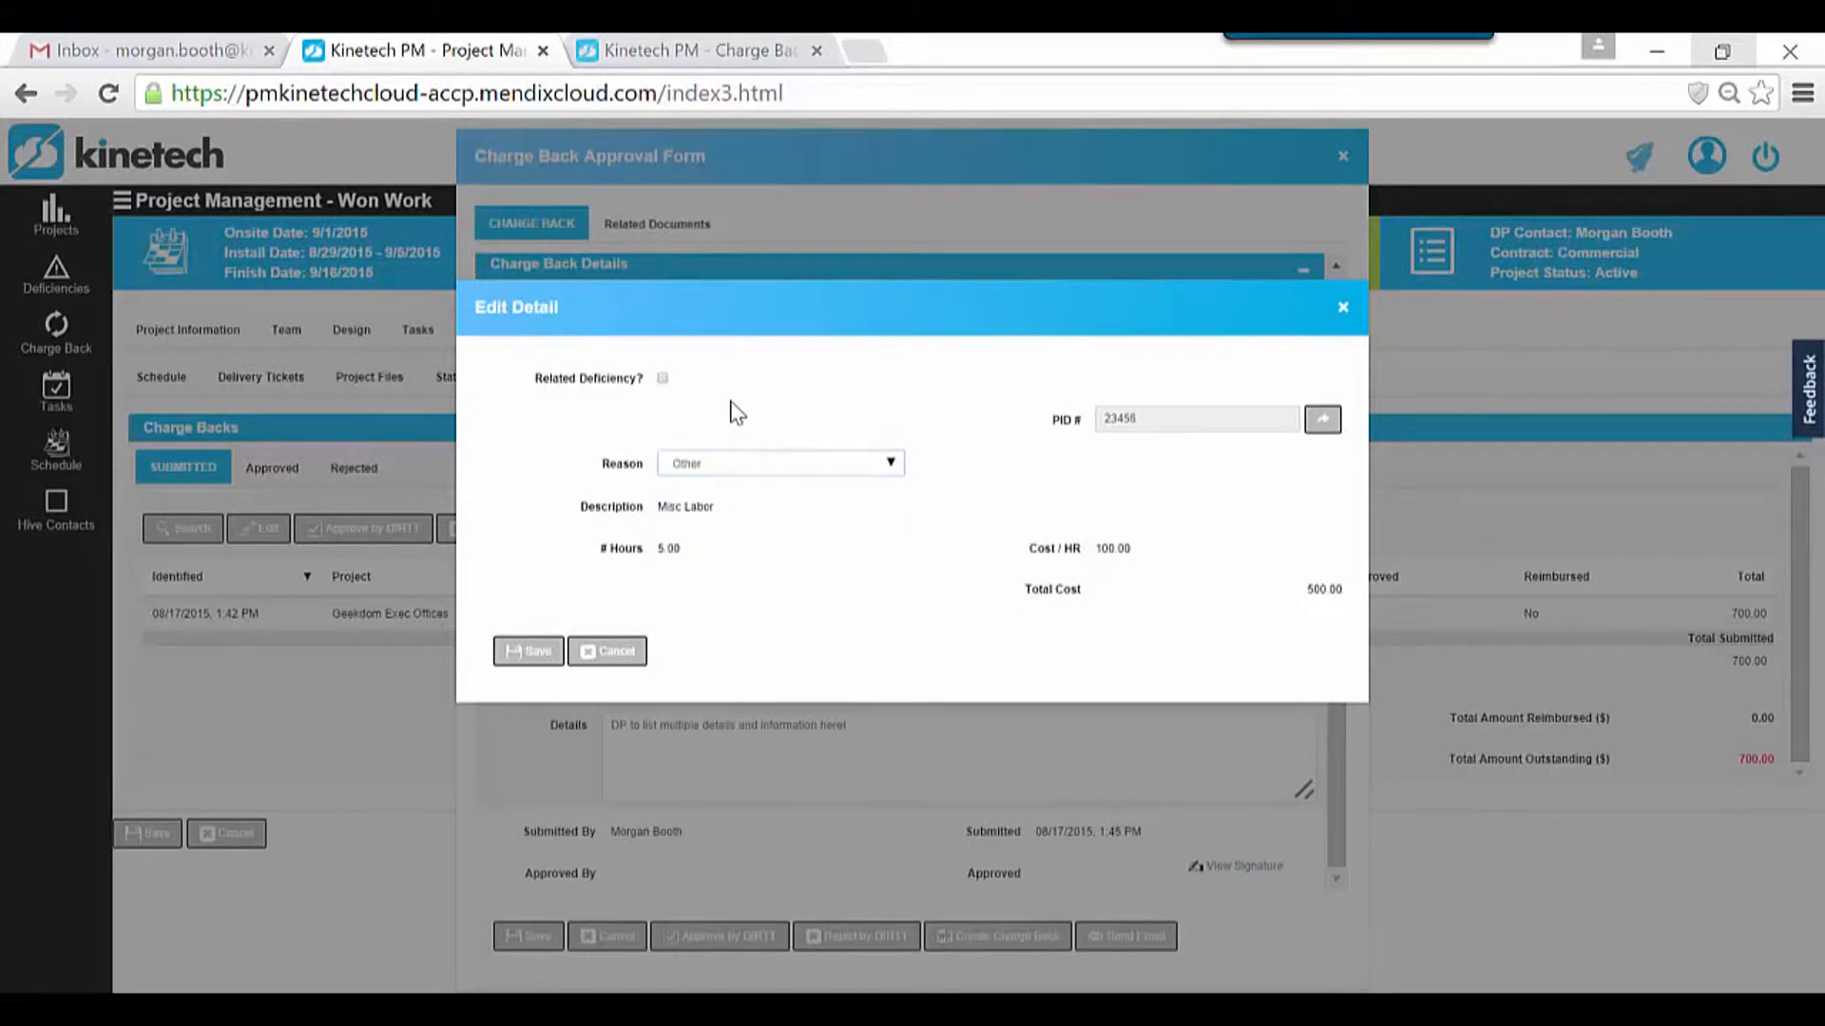
pyautogui.click(662, 380)
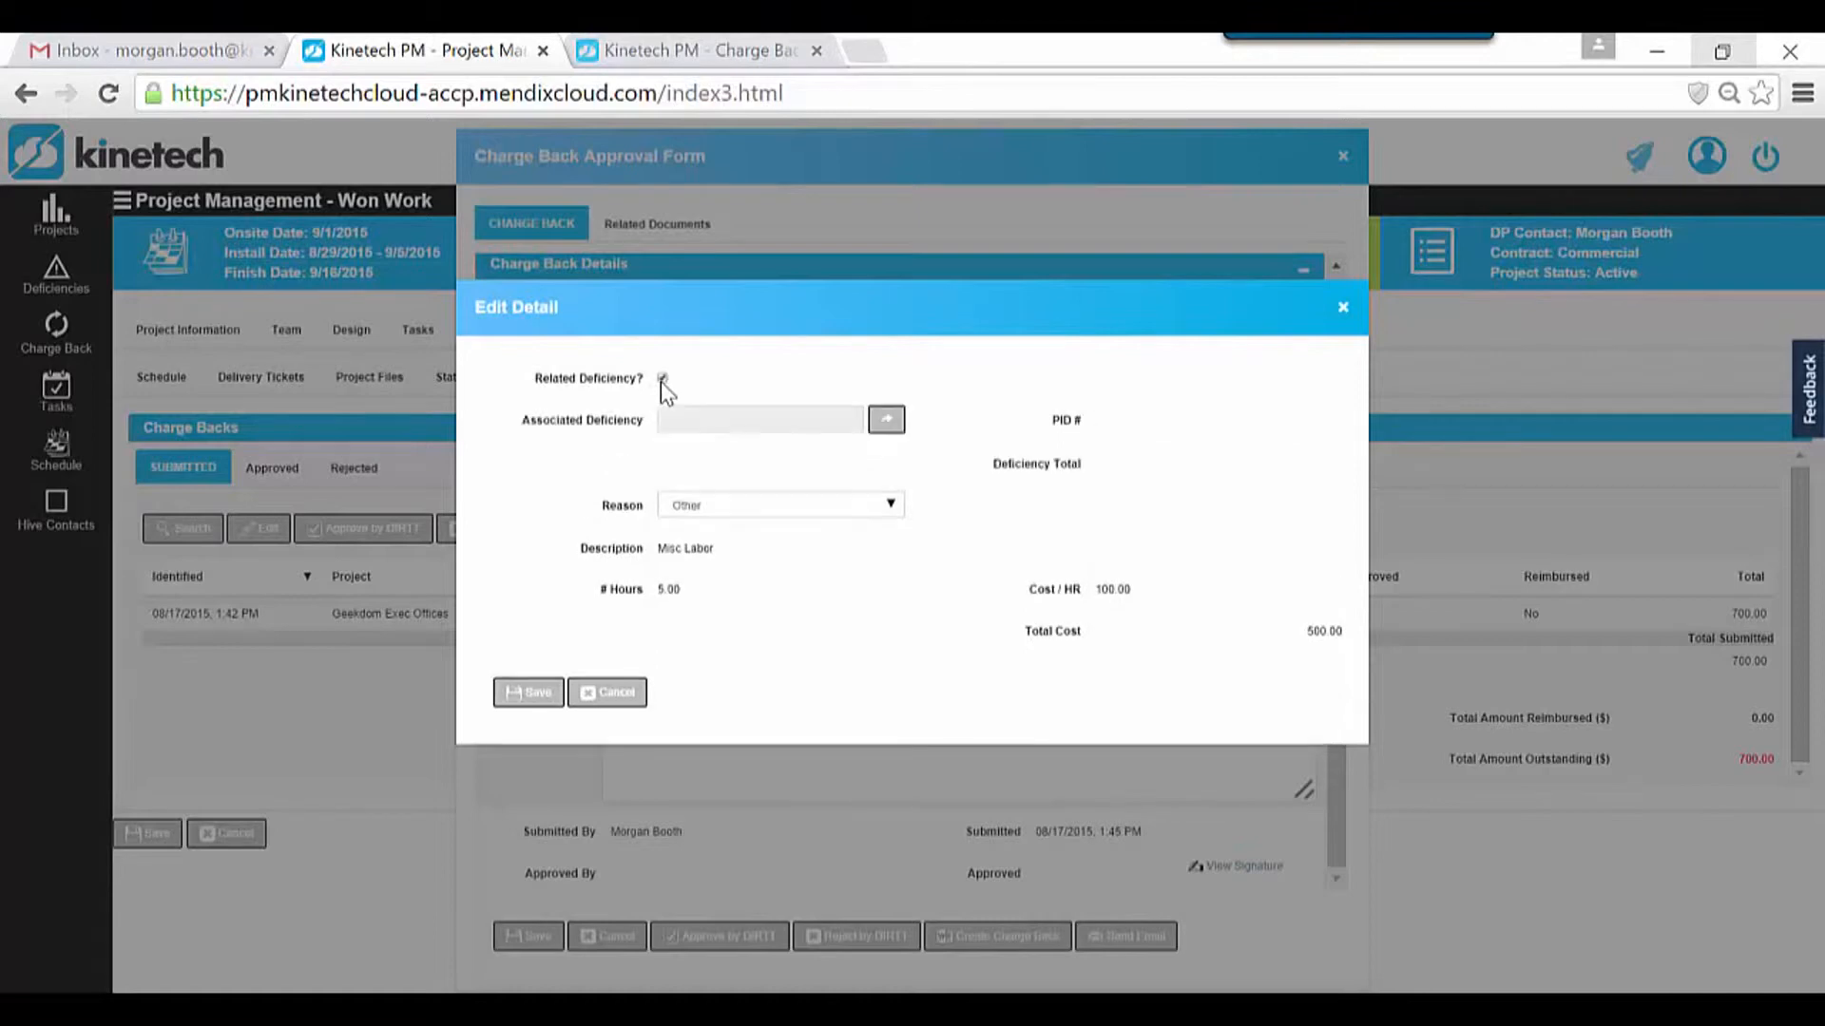
pyautogui.click(888, 430)
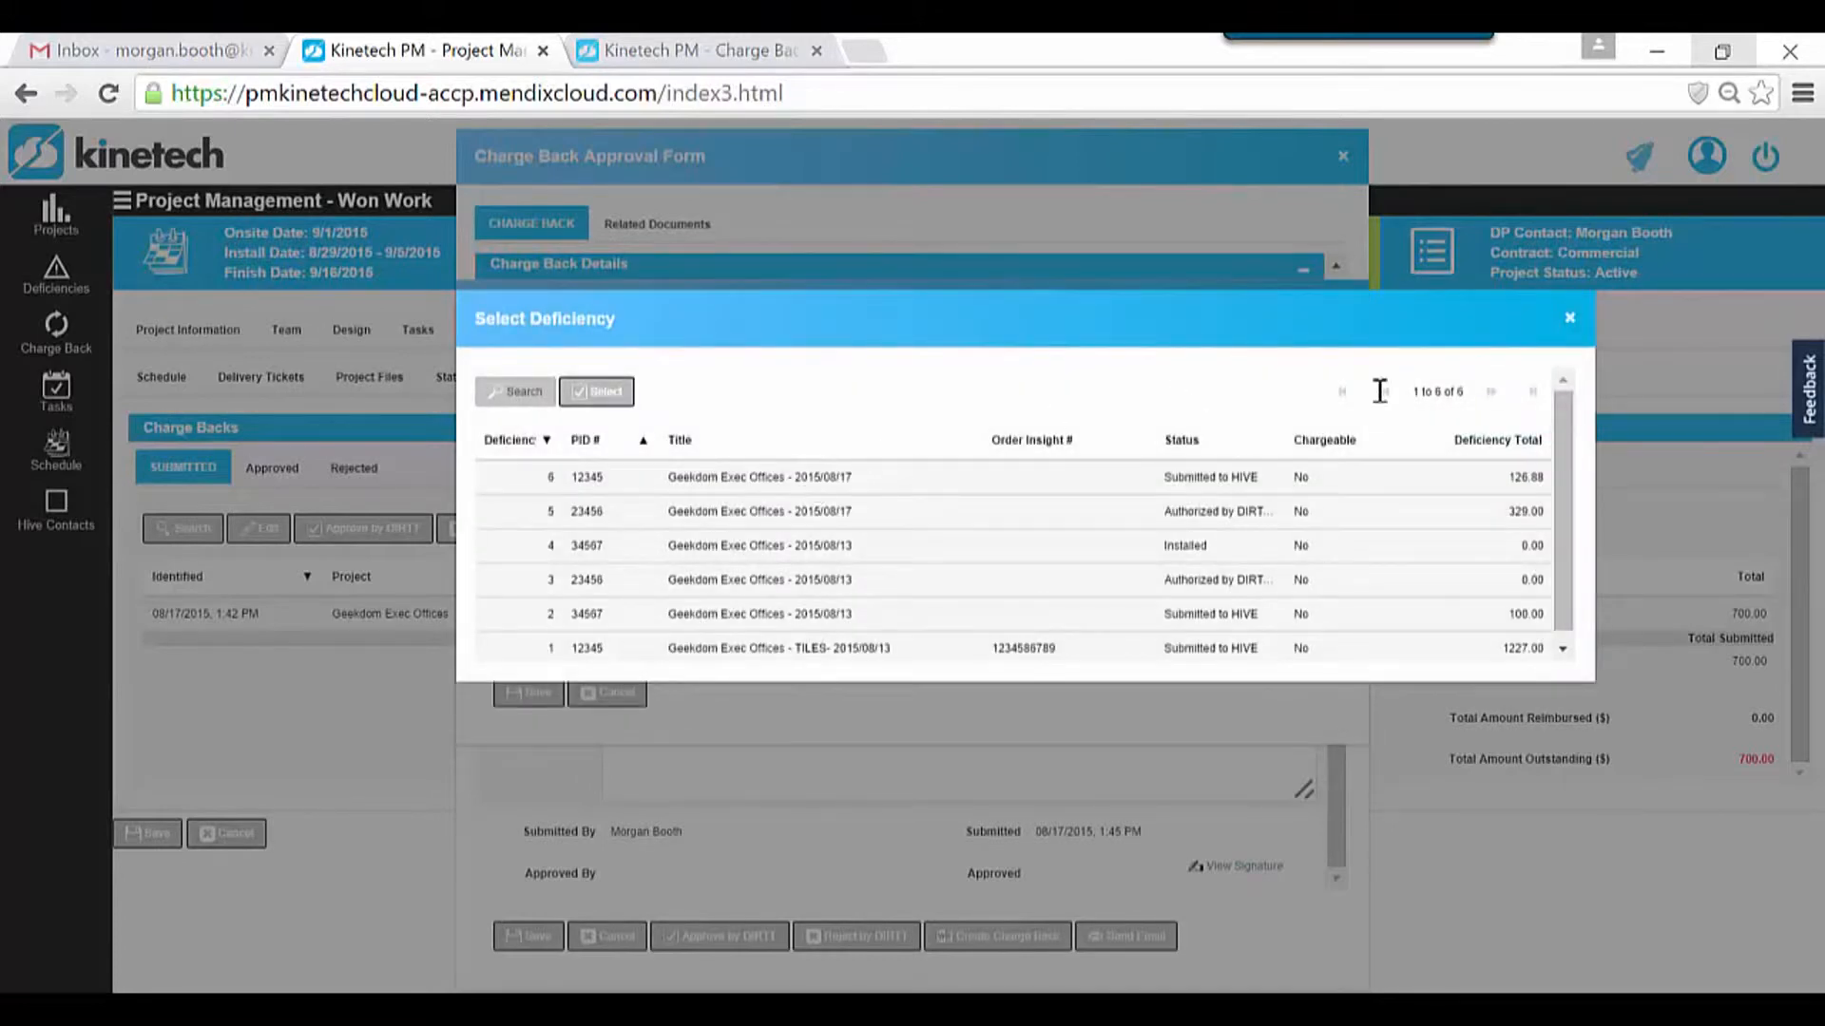
pyautogui.click(1568, 320)
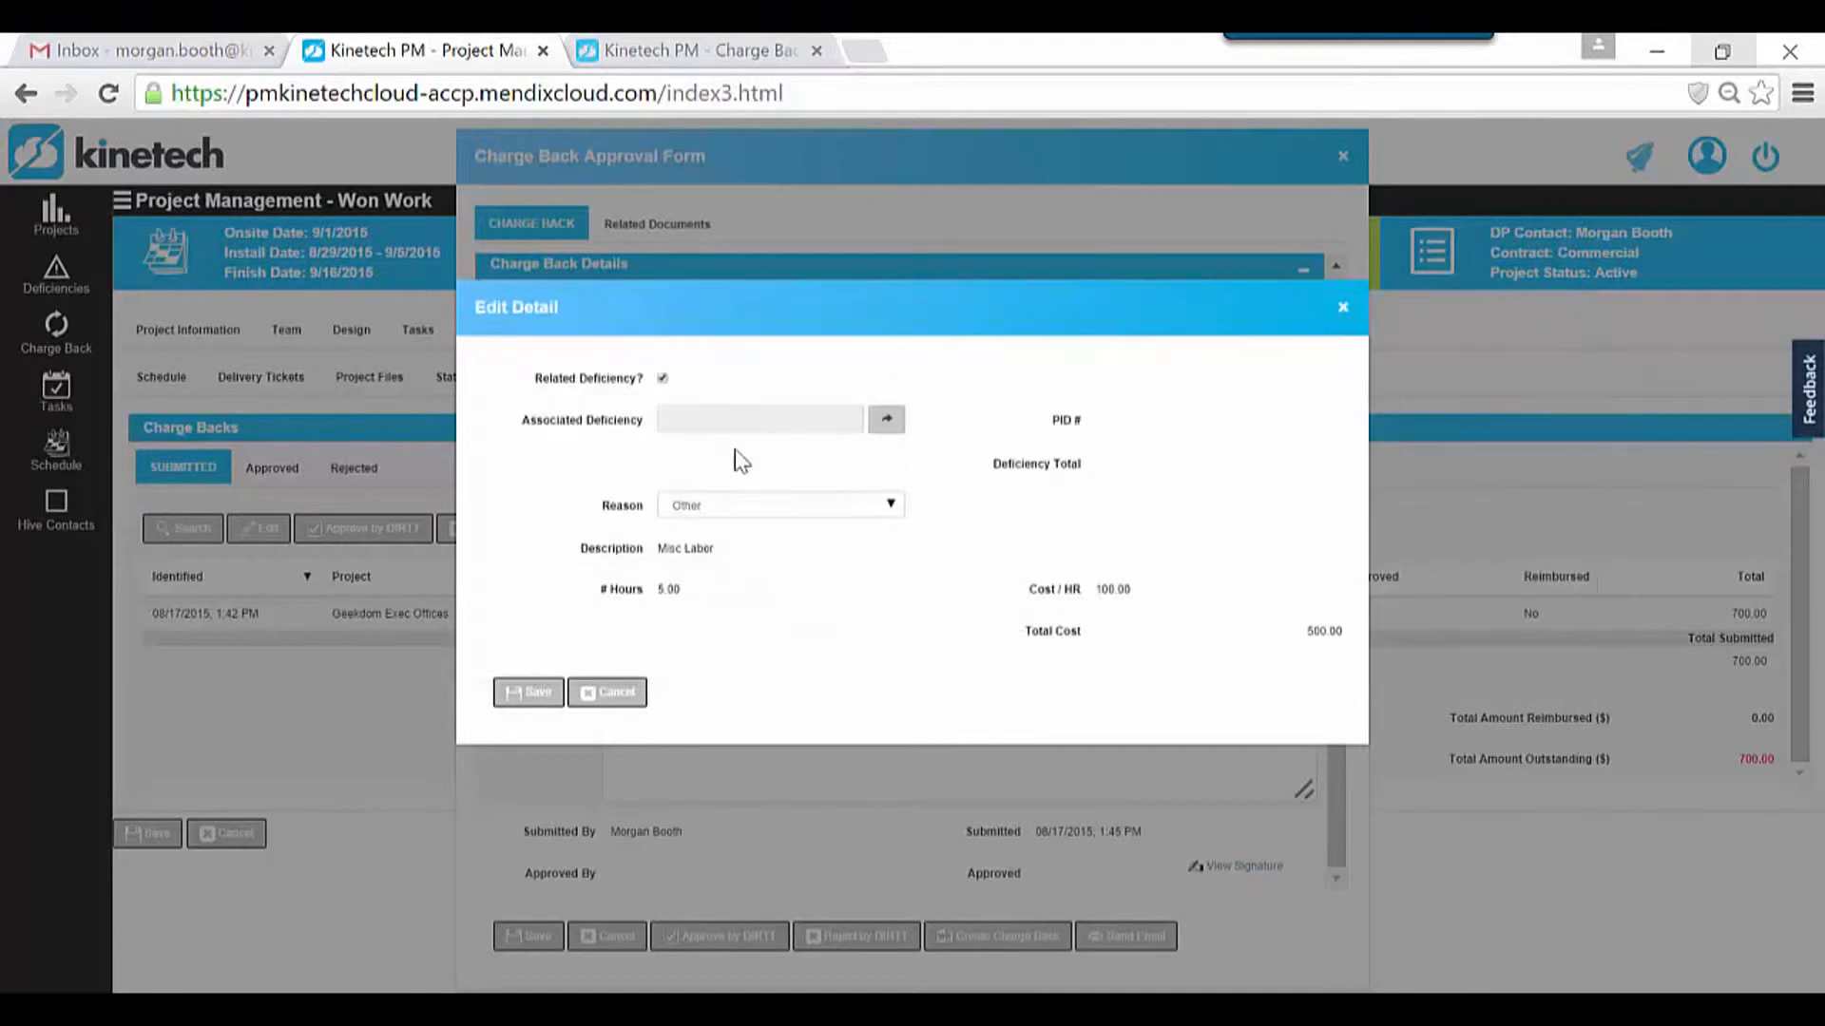
pyautogui.click(658, 377)
pyautogui.click(661, 378)
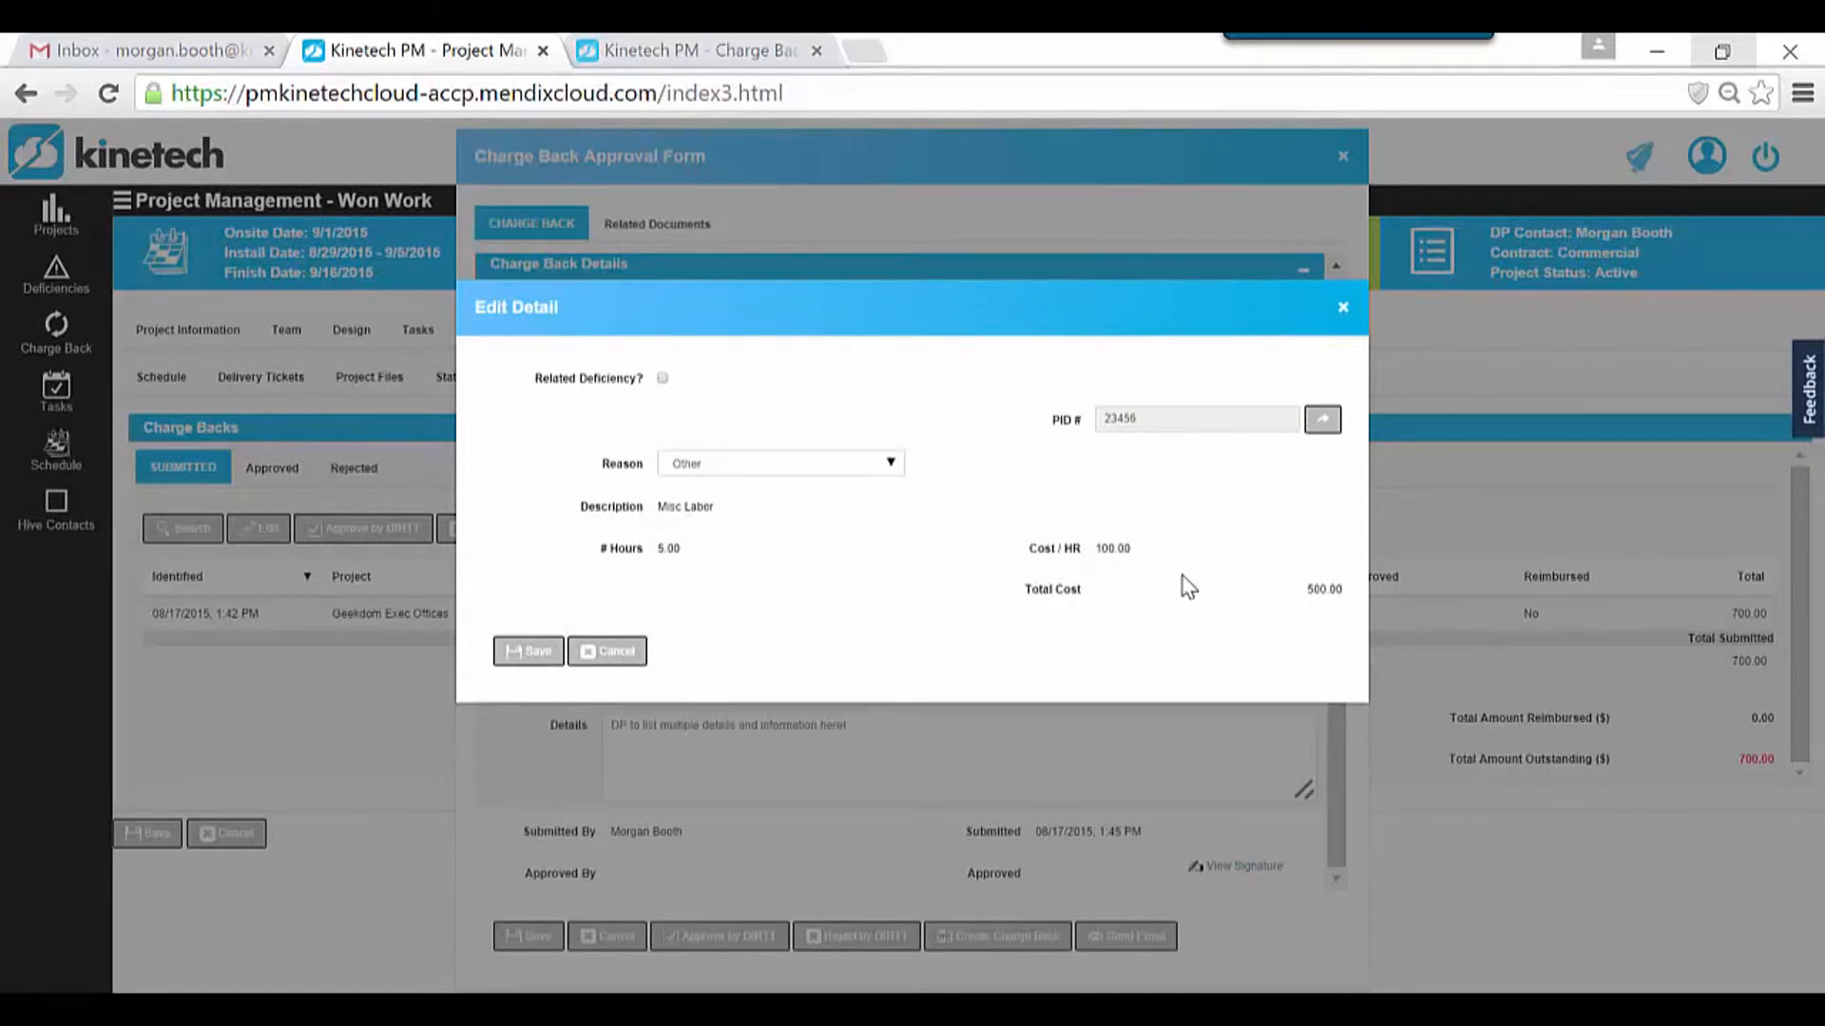
# - Save the edited charge back detail and open the form's additional details text for editing
pyautogui.click(535, 654)
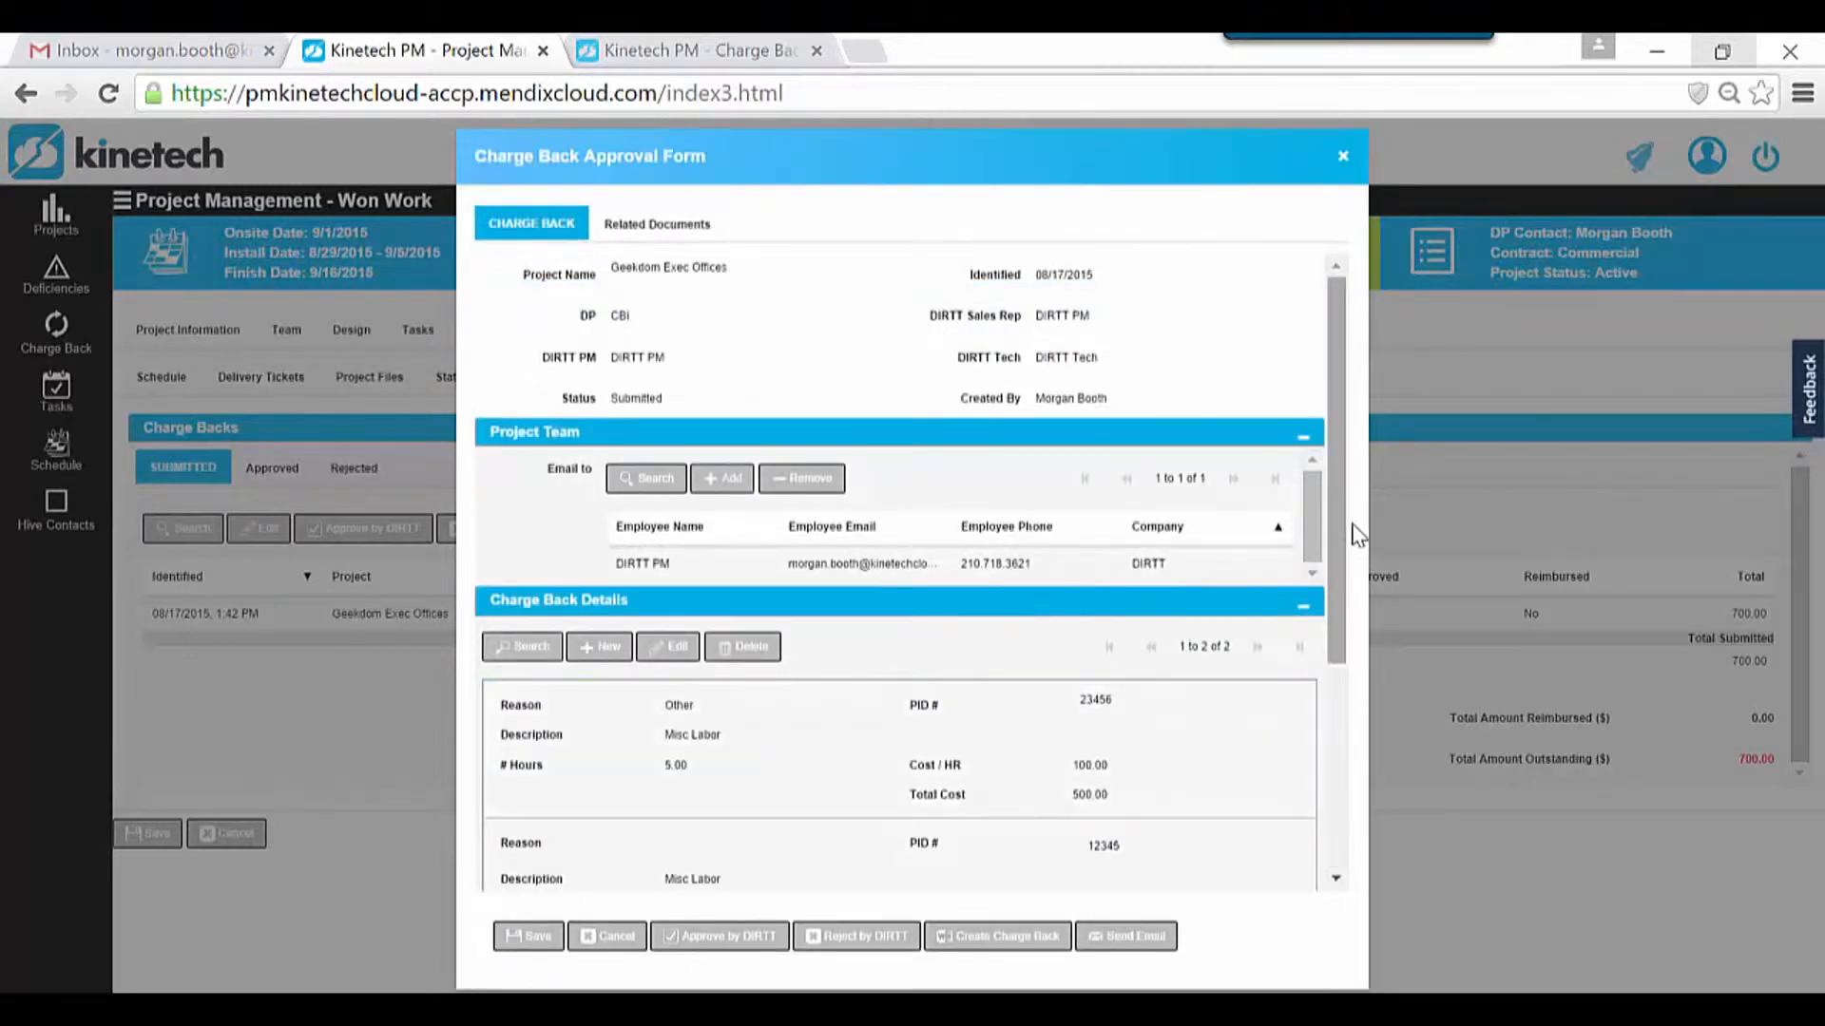
pyautogui.moveTo(1344, 529); pyautogui.dragTo(1344, 848)
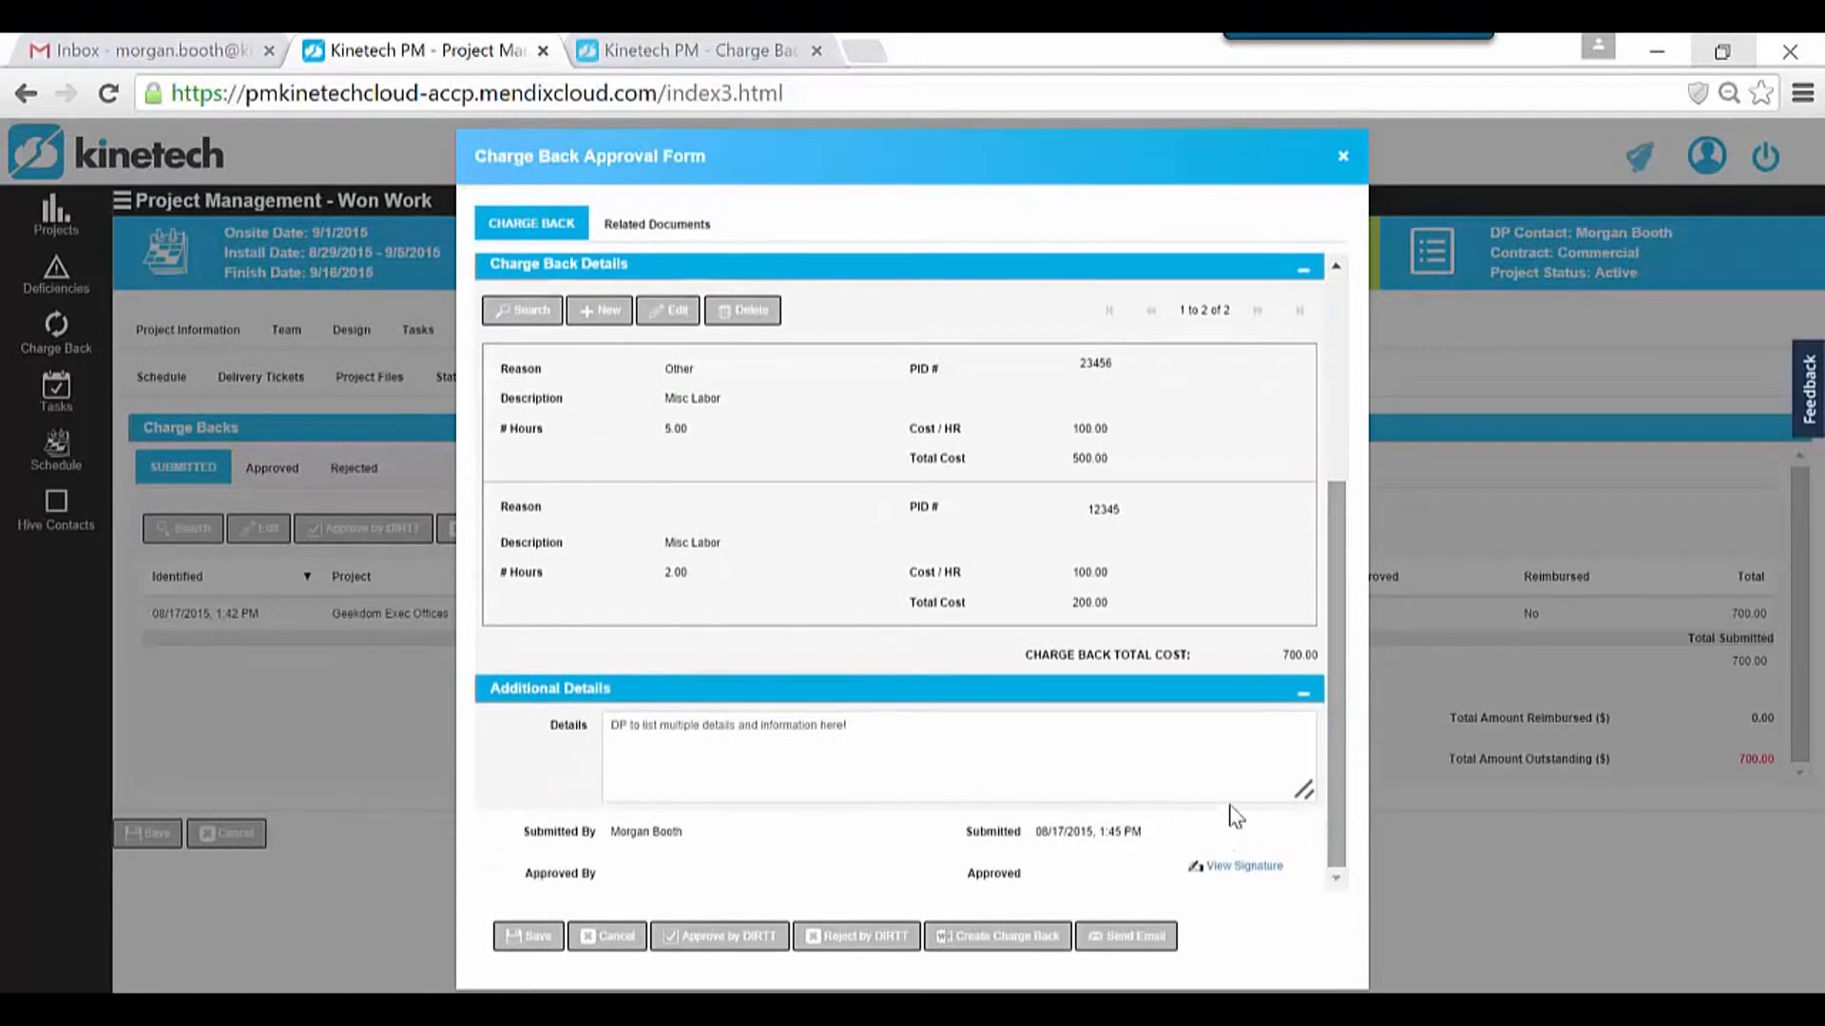
pyautogui.click(705, 784)
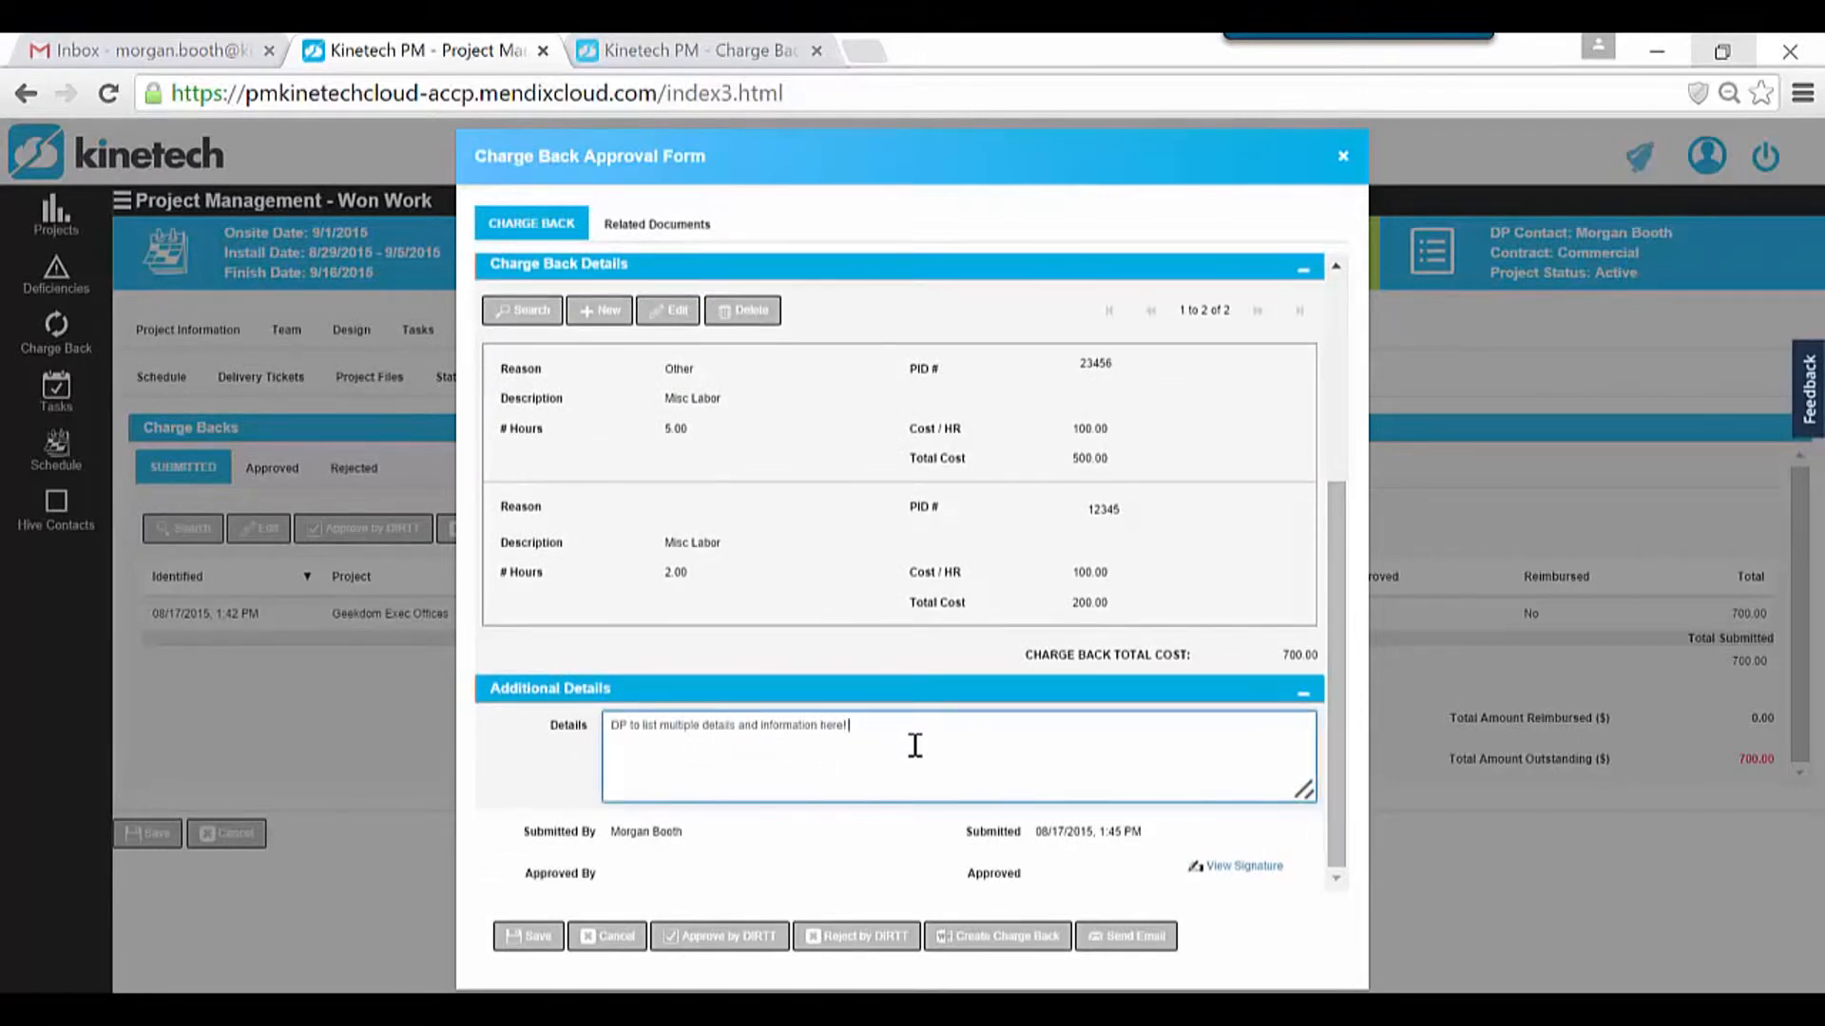
# - Check the charge back's related documents and approve the charge back on behalf of DIRTT
pyautogui.click(652, 225)
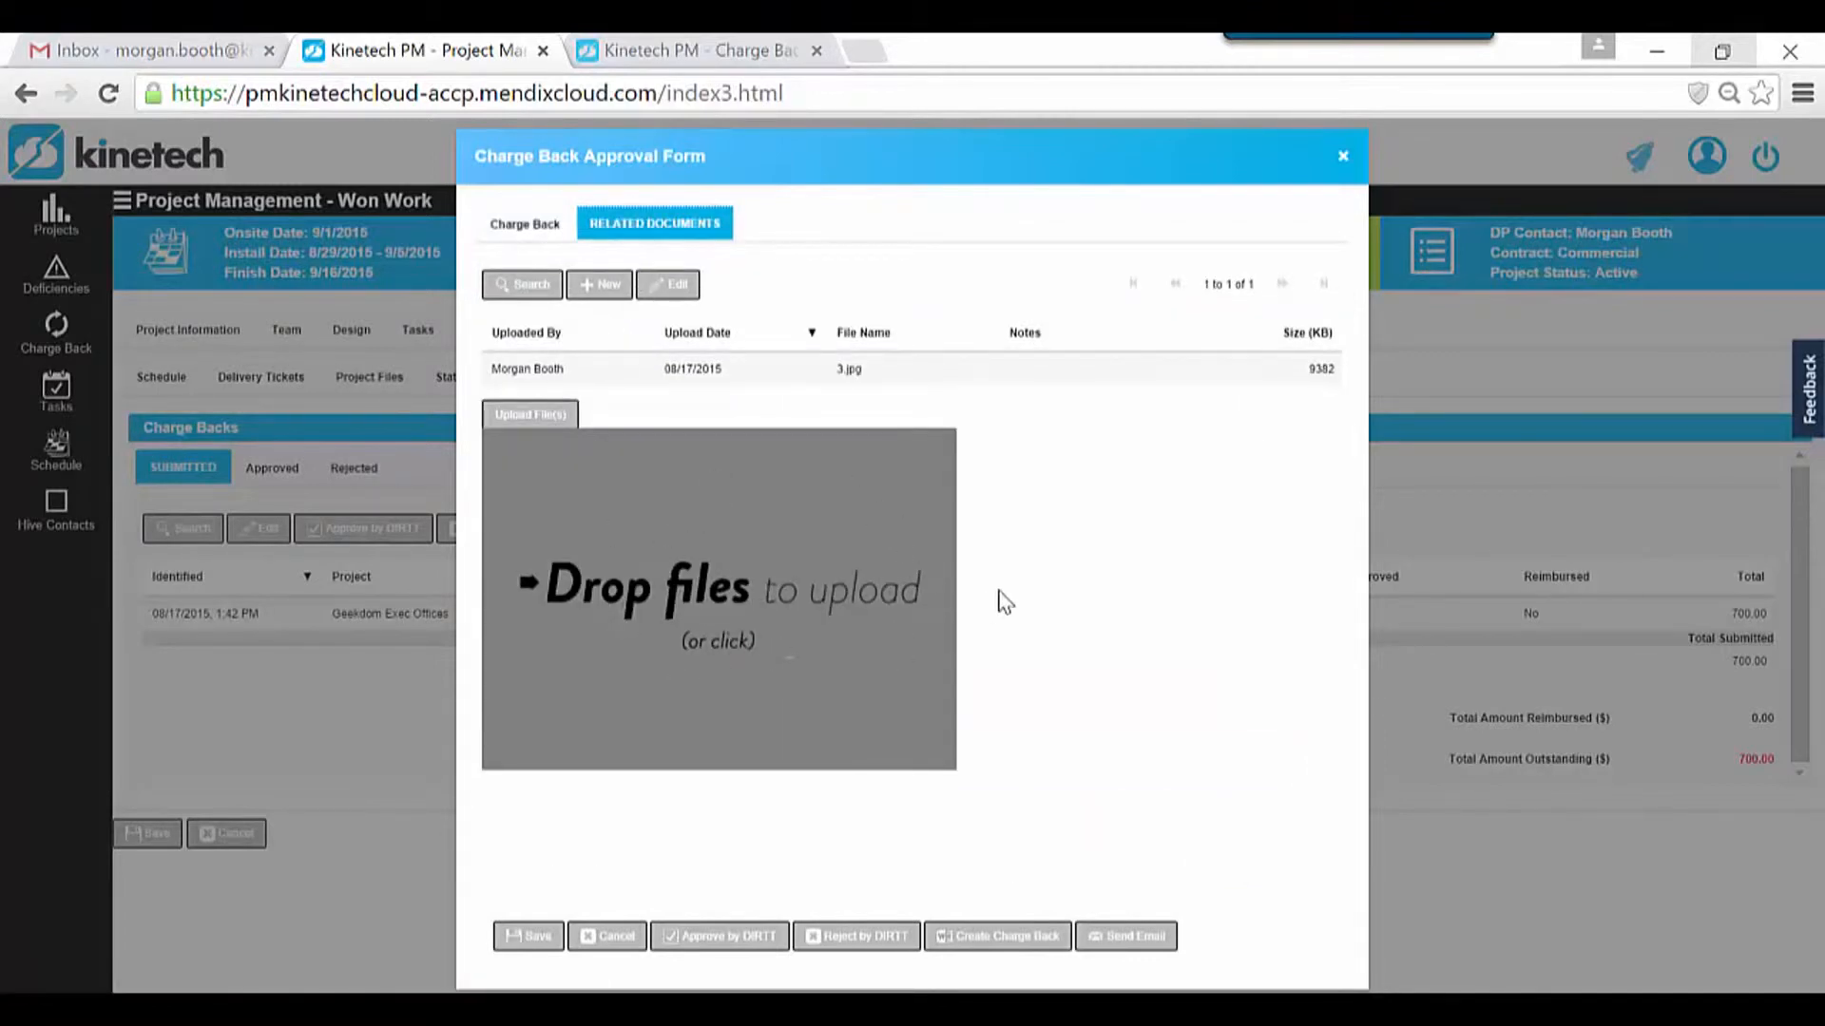
pyautogui.click(527, 225)
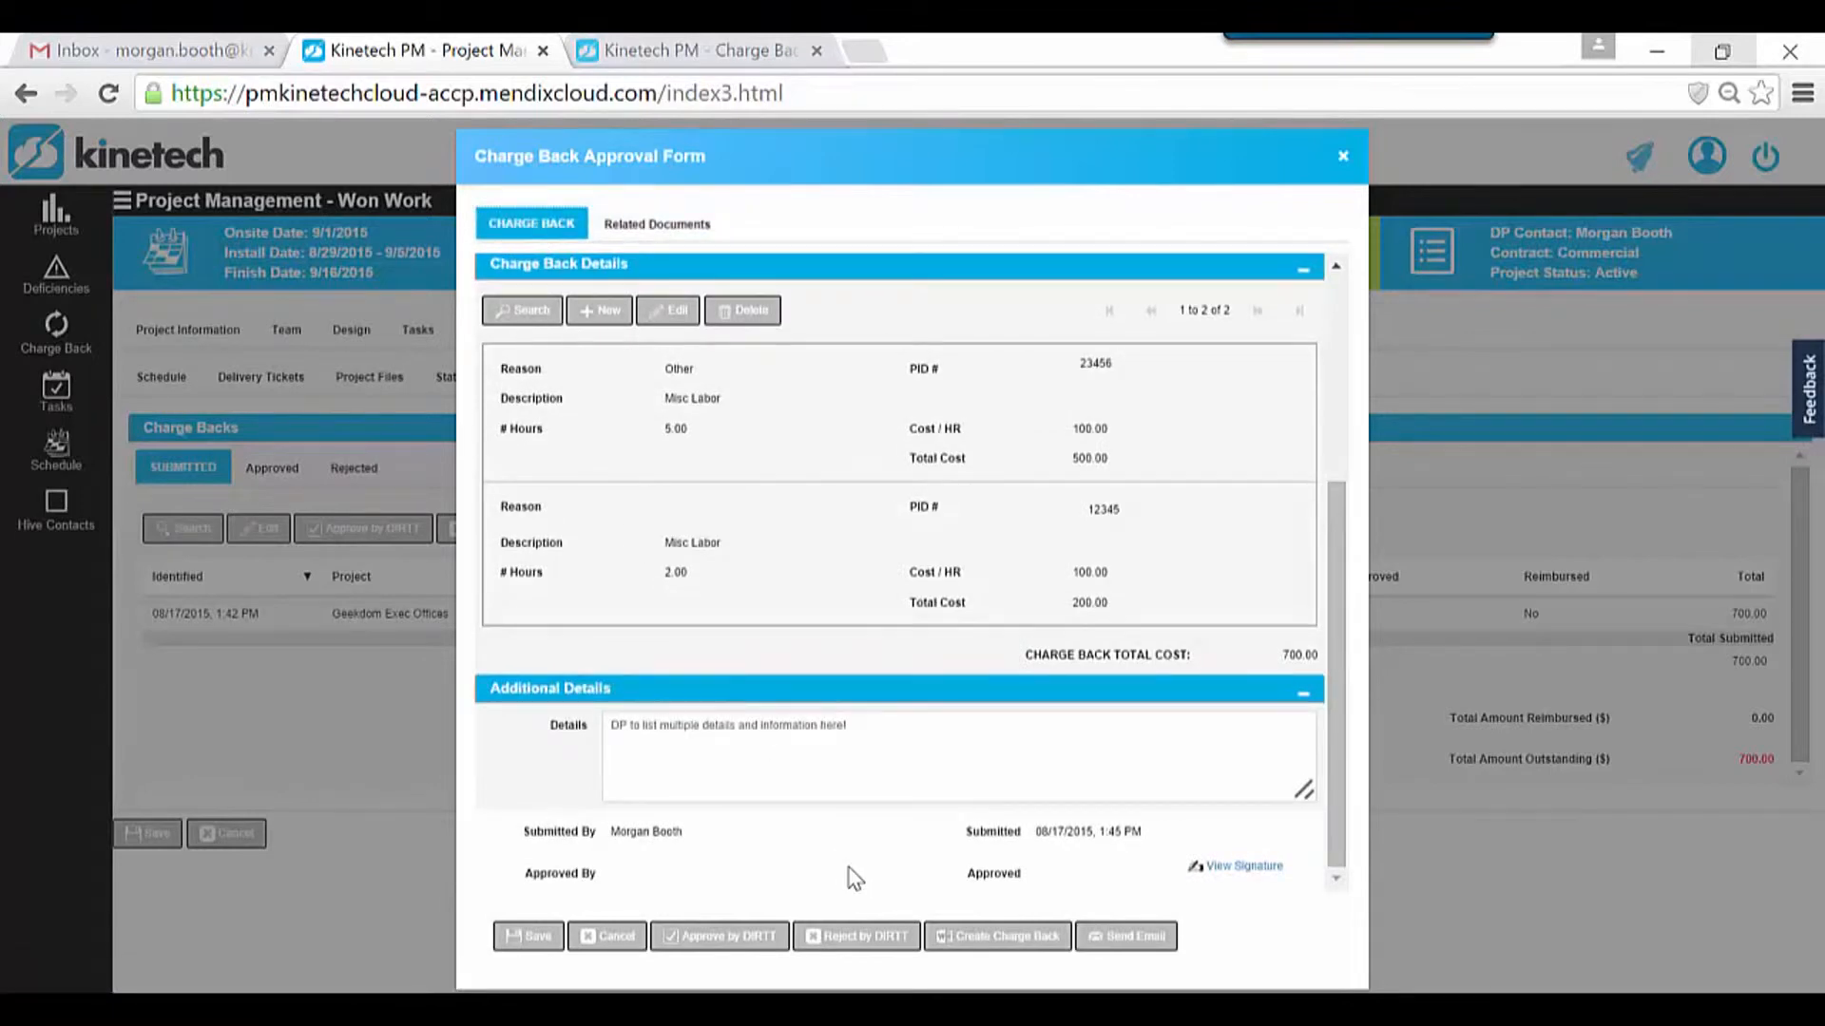
pyautogui.click(686, 939)
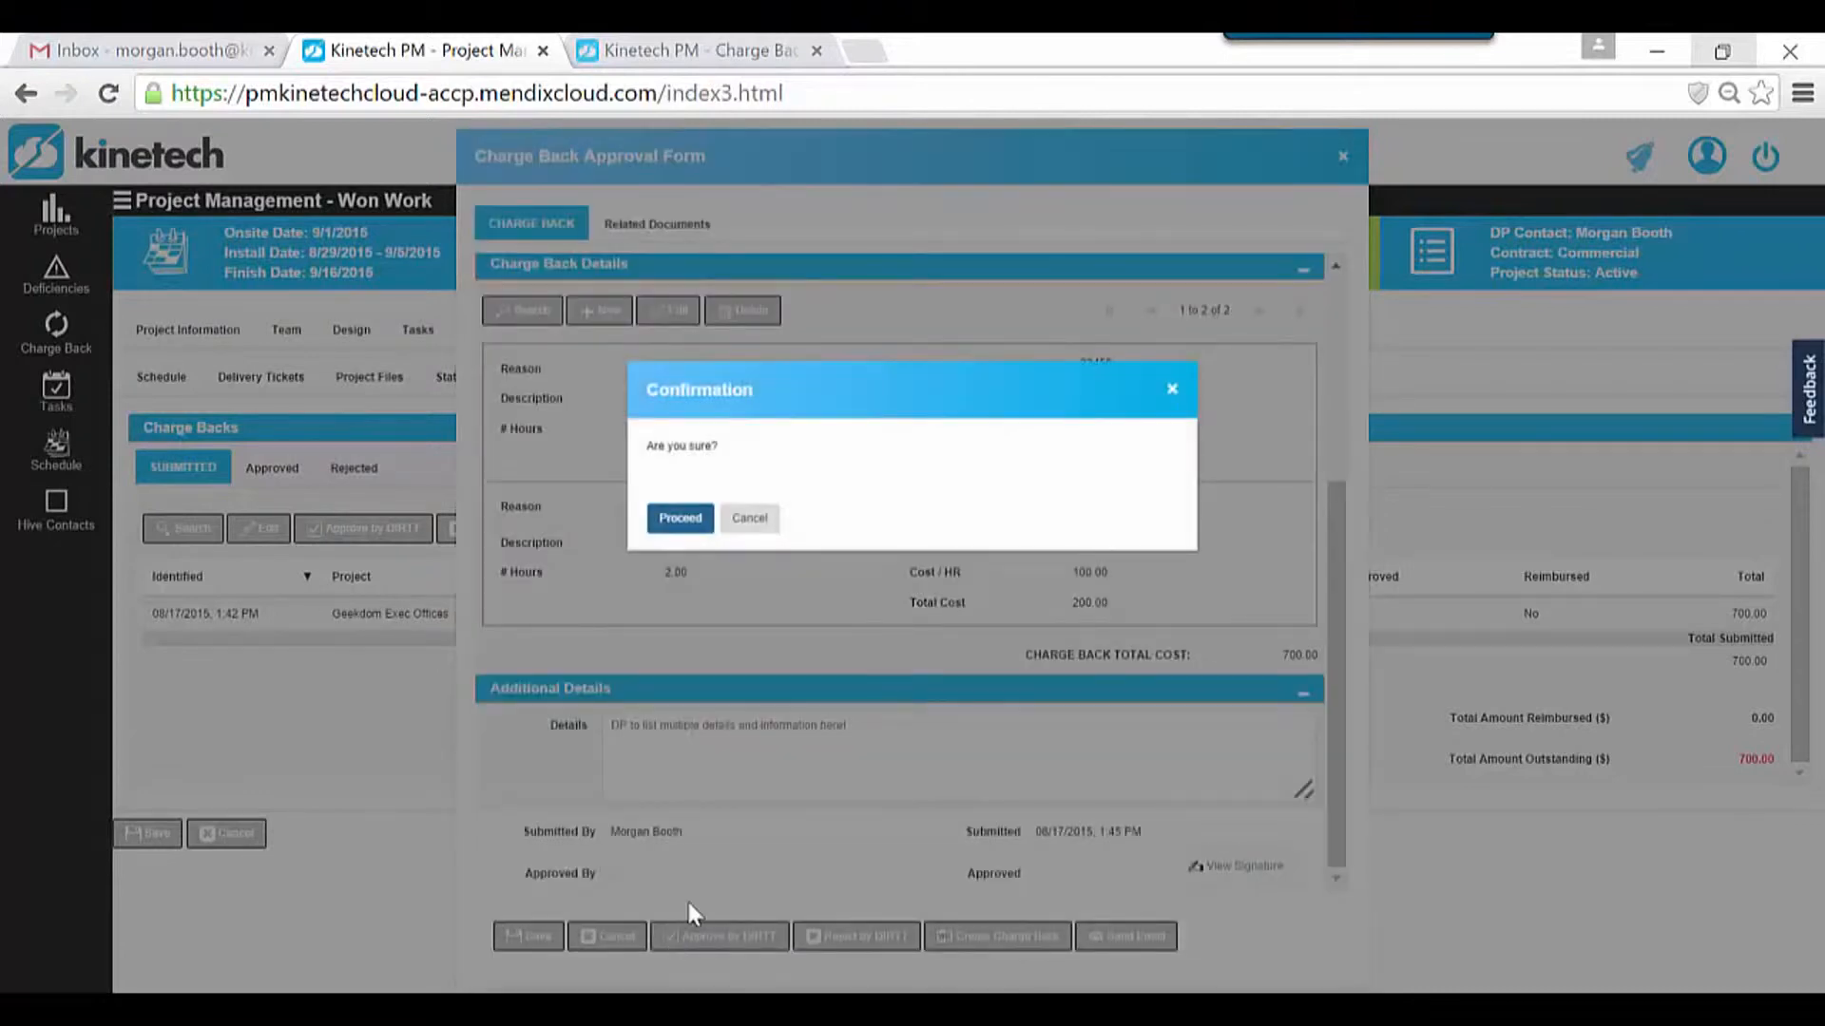
pyautogui.click(670, 521)
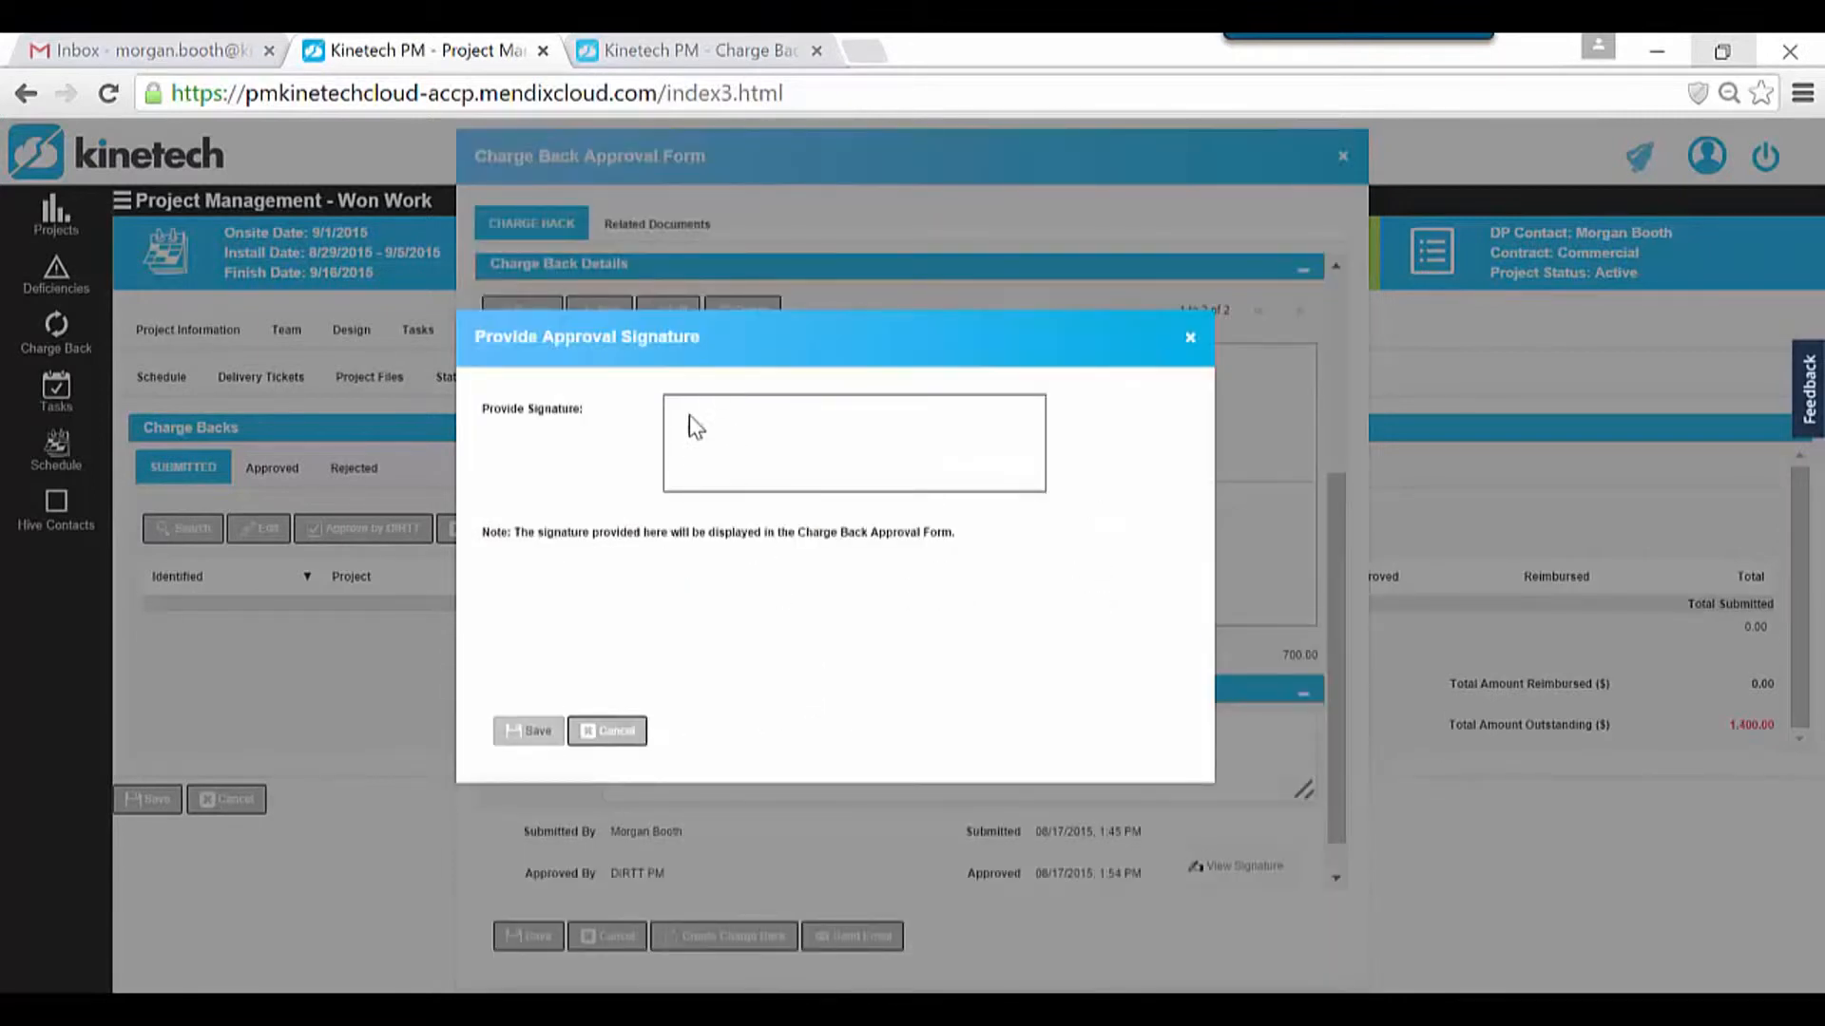
# - Sign the charge back approval with a freehand signature and save it
pyautogui.moveTo(697, 427)
pyautogui.mouseDown()
pyautogui.moveTo(777, 506)
pyautogui.moveTo(806, 449)
pyautogui.moveTo(893, 464)
pyautogui.moveTo(984, 432)
pyautogui.moveTo(1057, 502)
pyautogui.mouseUp()
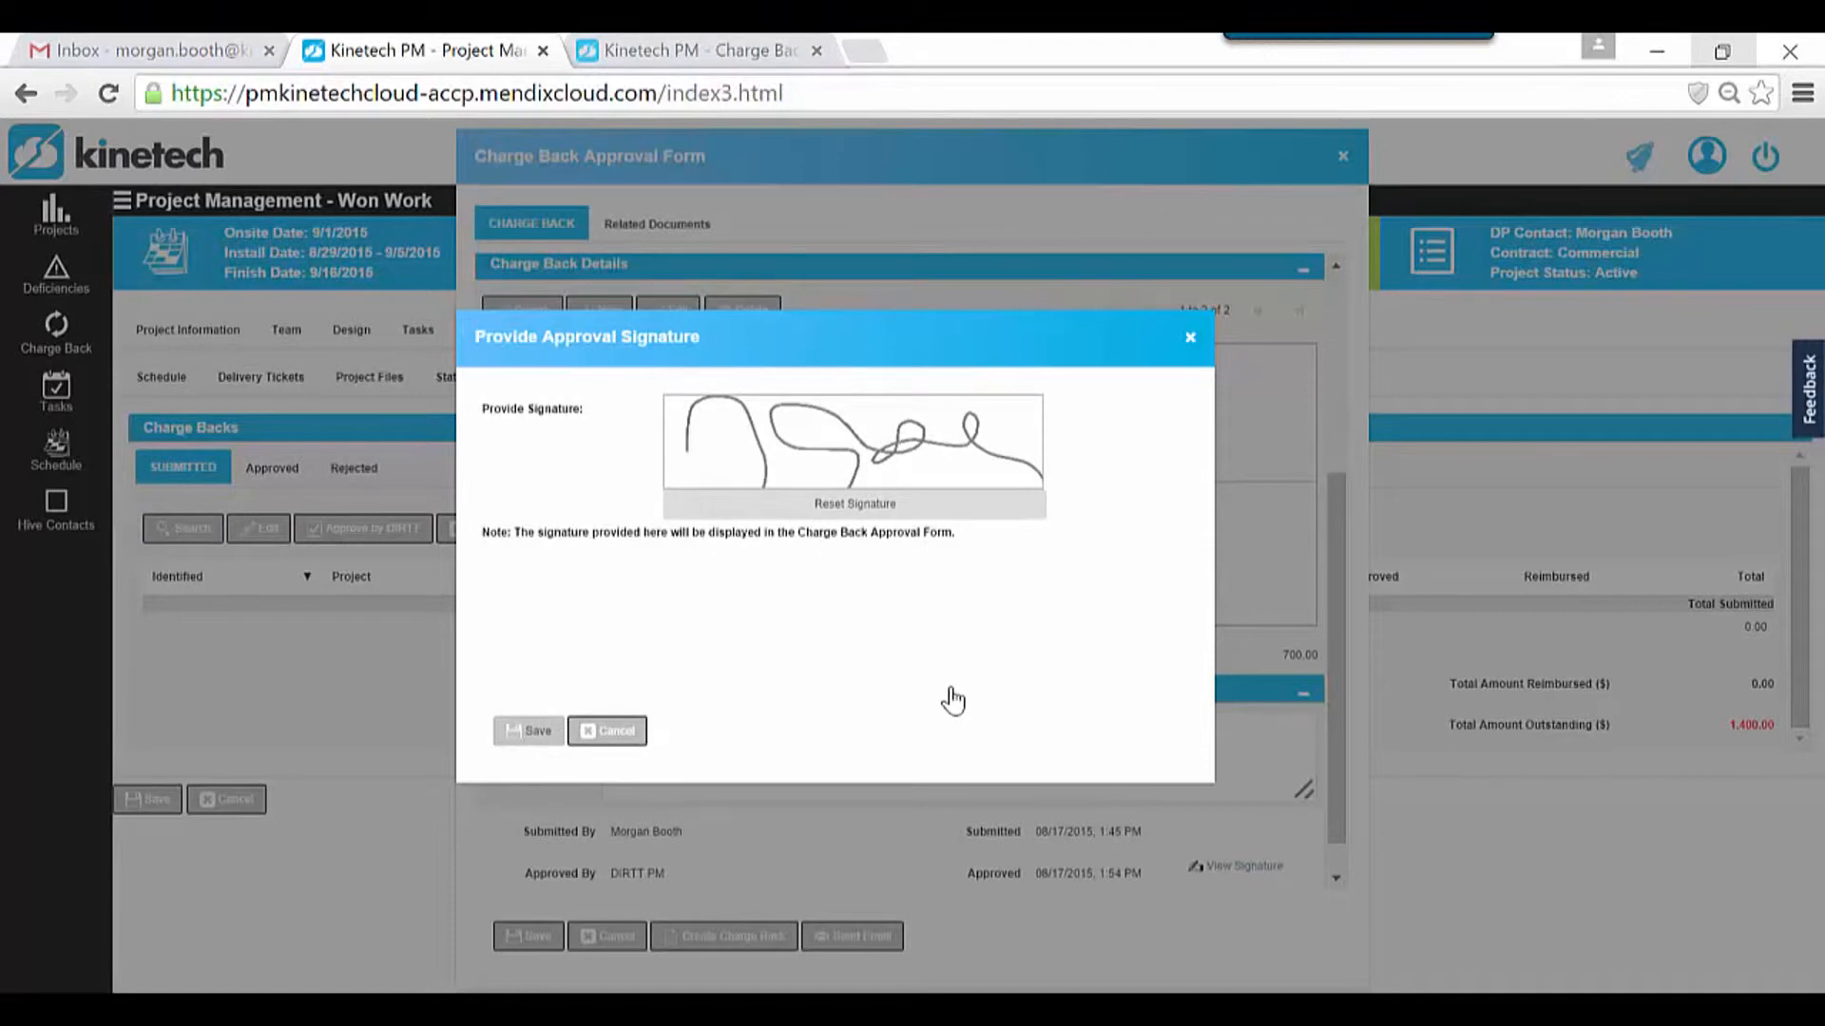
pyautogui.click(529, 731)
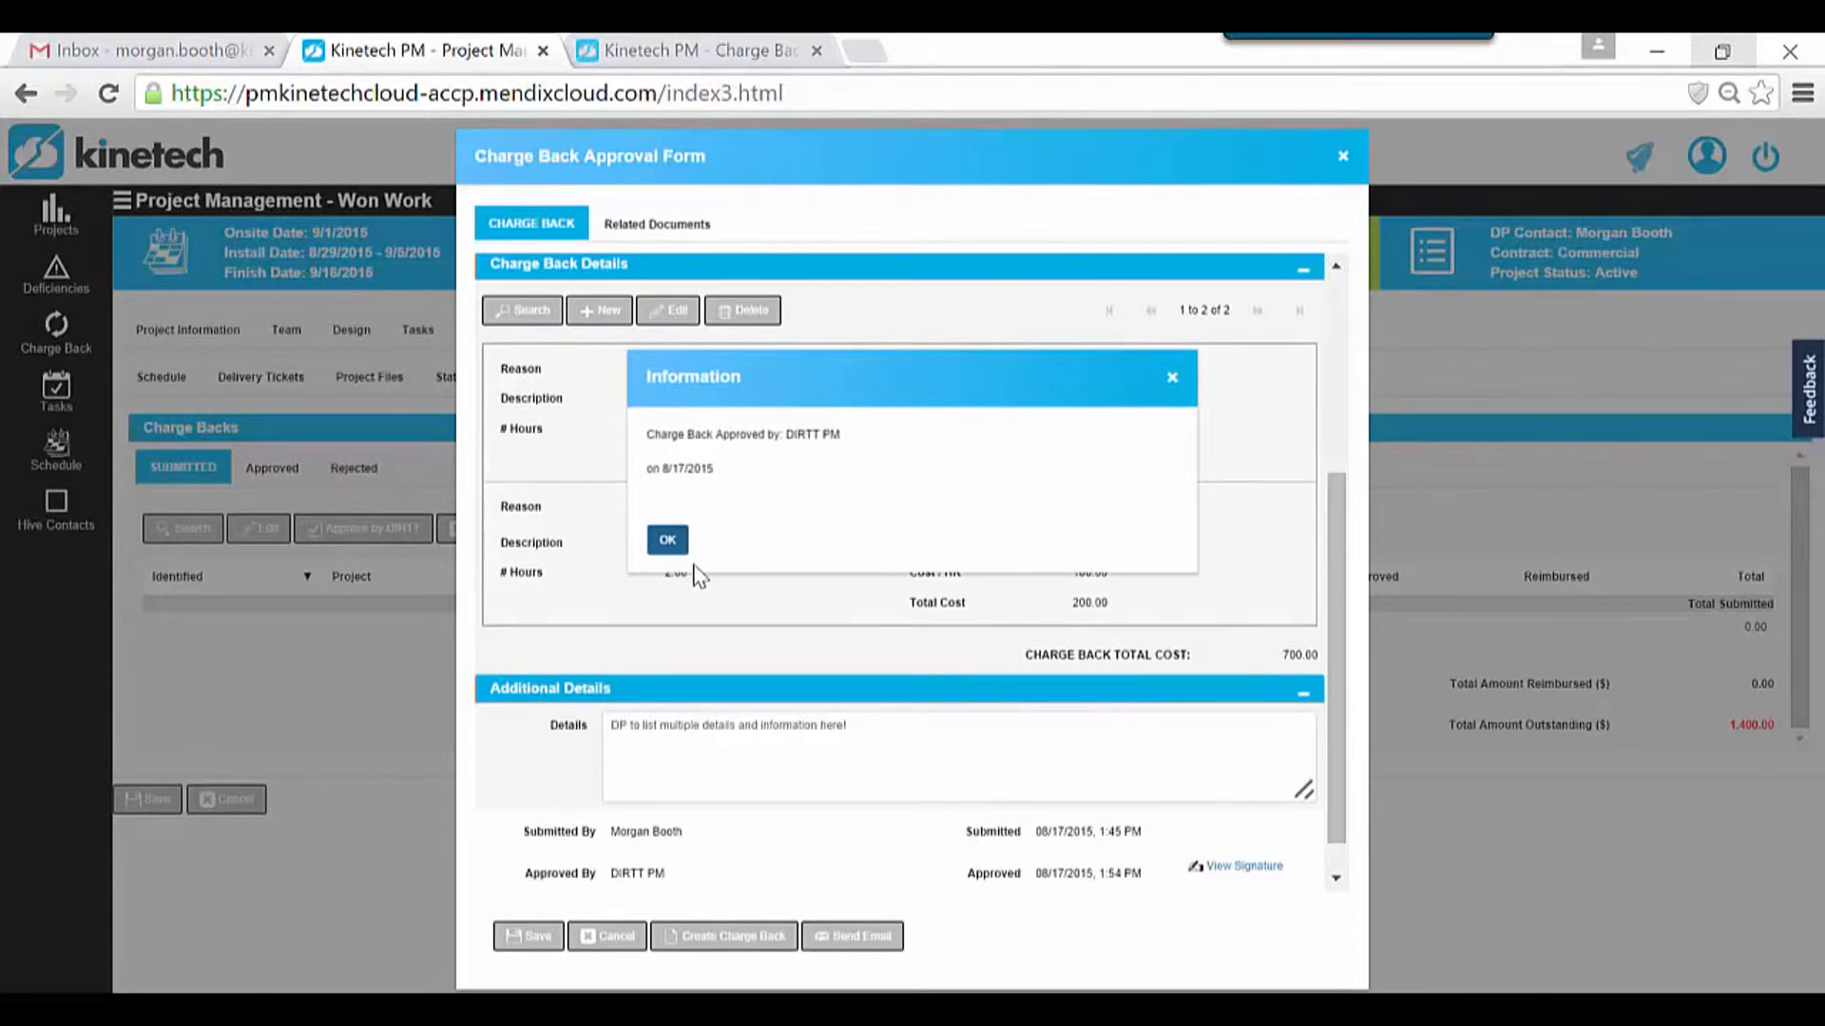
pyautogui.click(668, 541)
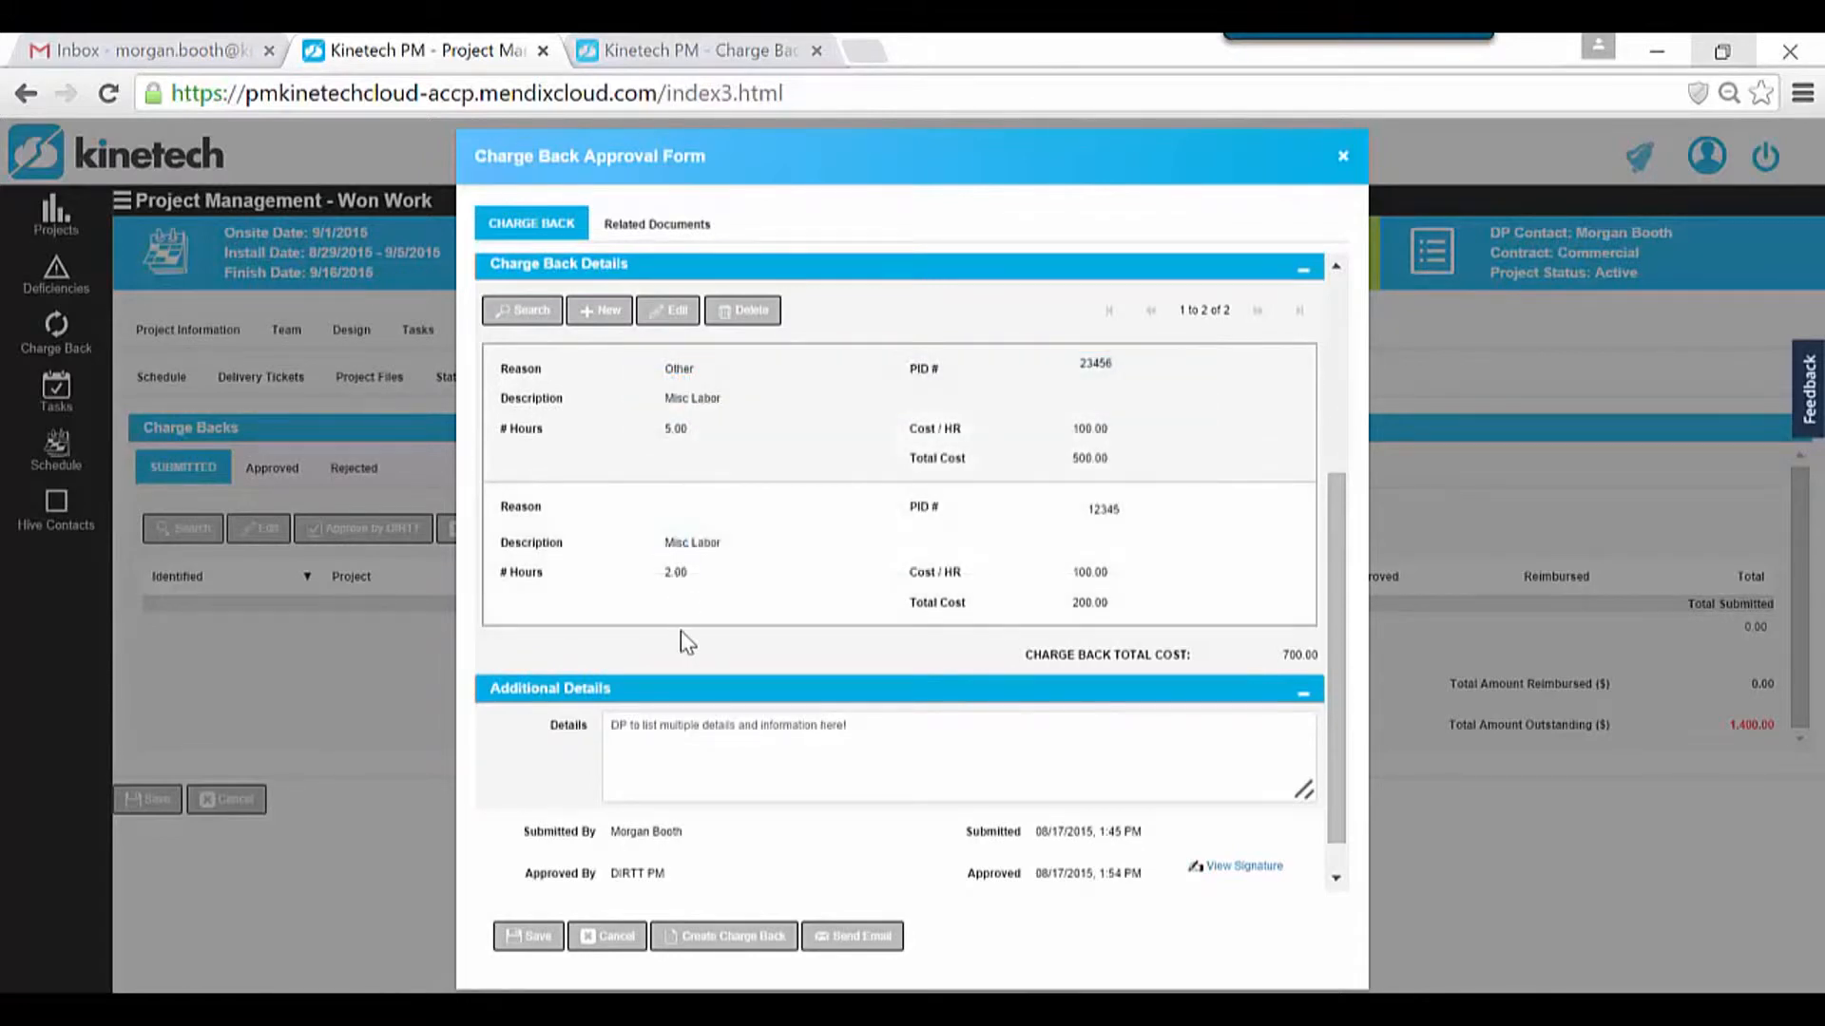
# - Generate the signed charge back approval form as a PDF and review the whole document
pyautogui.click(732, 951)
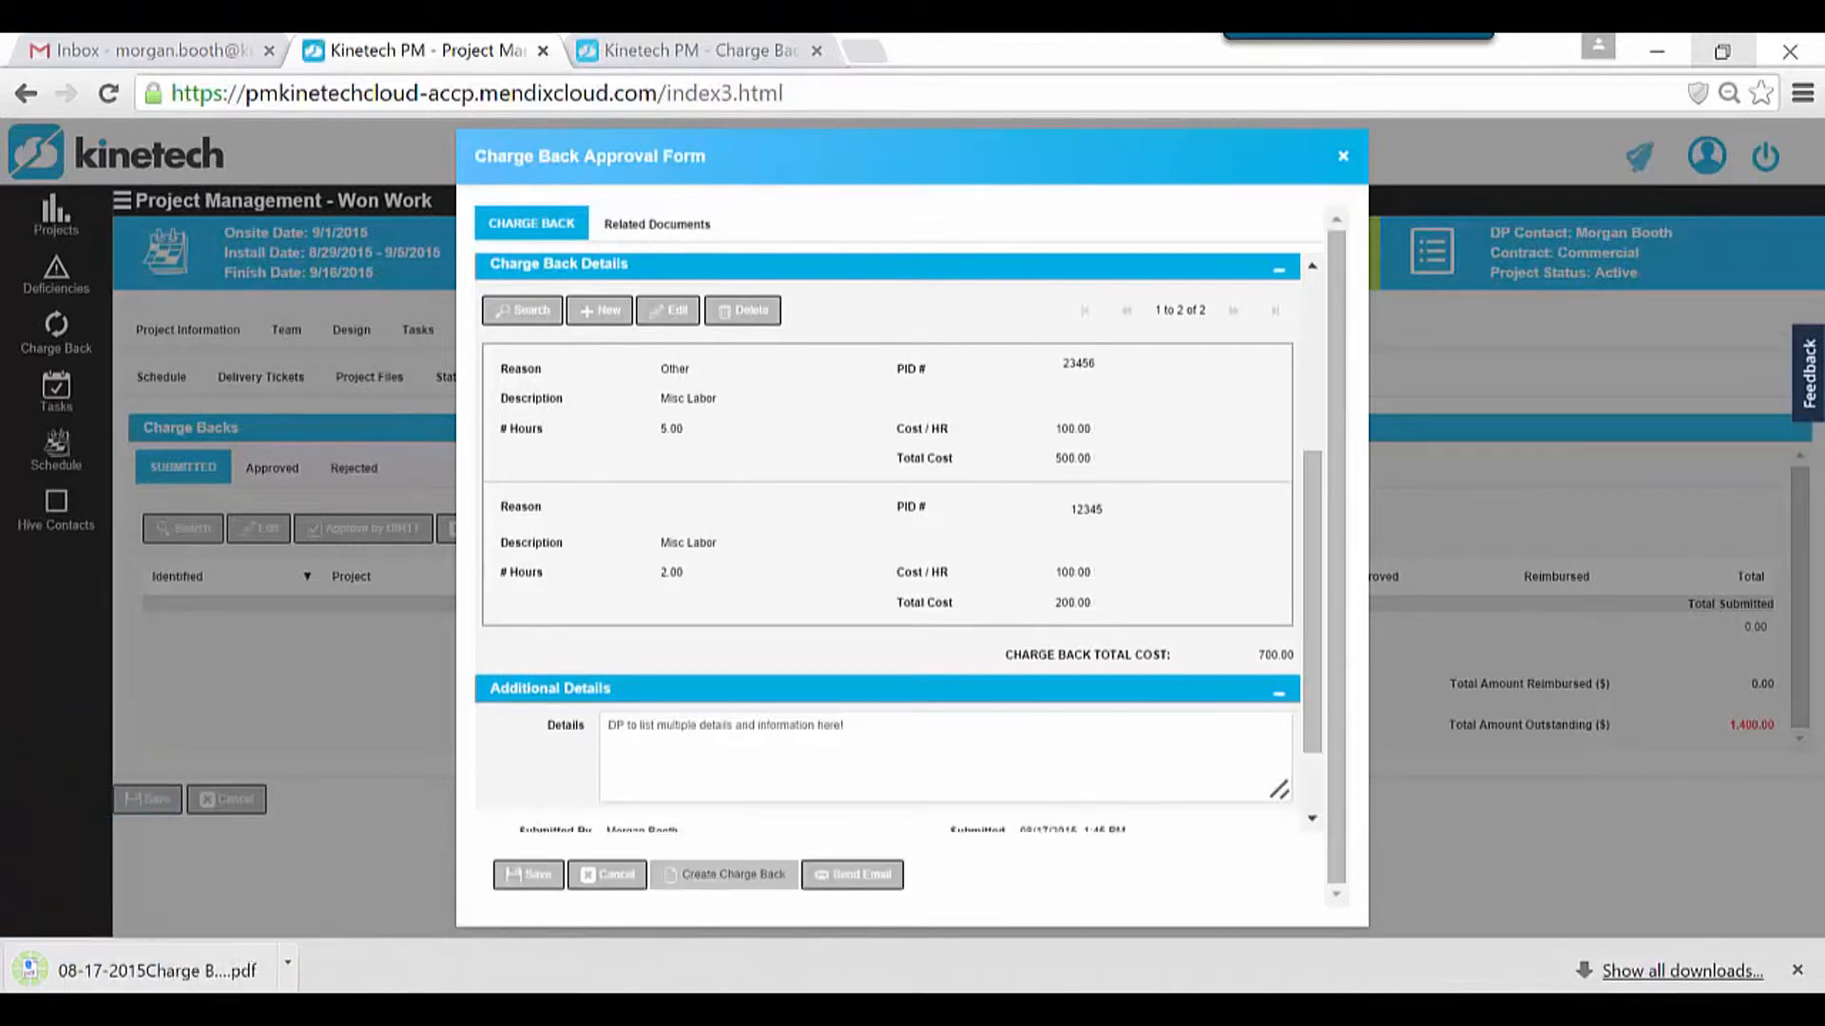
pyautogui.click(152, 972)
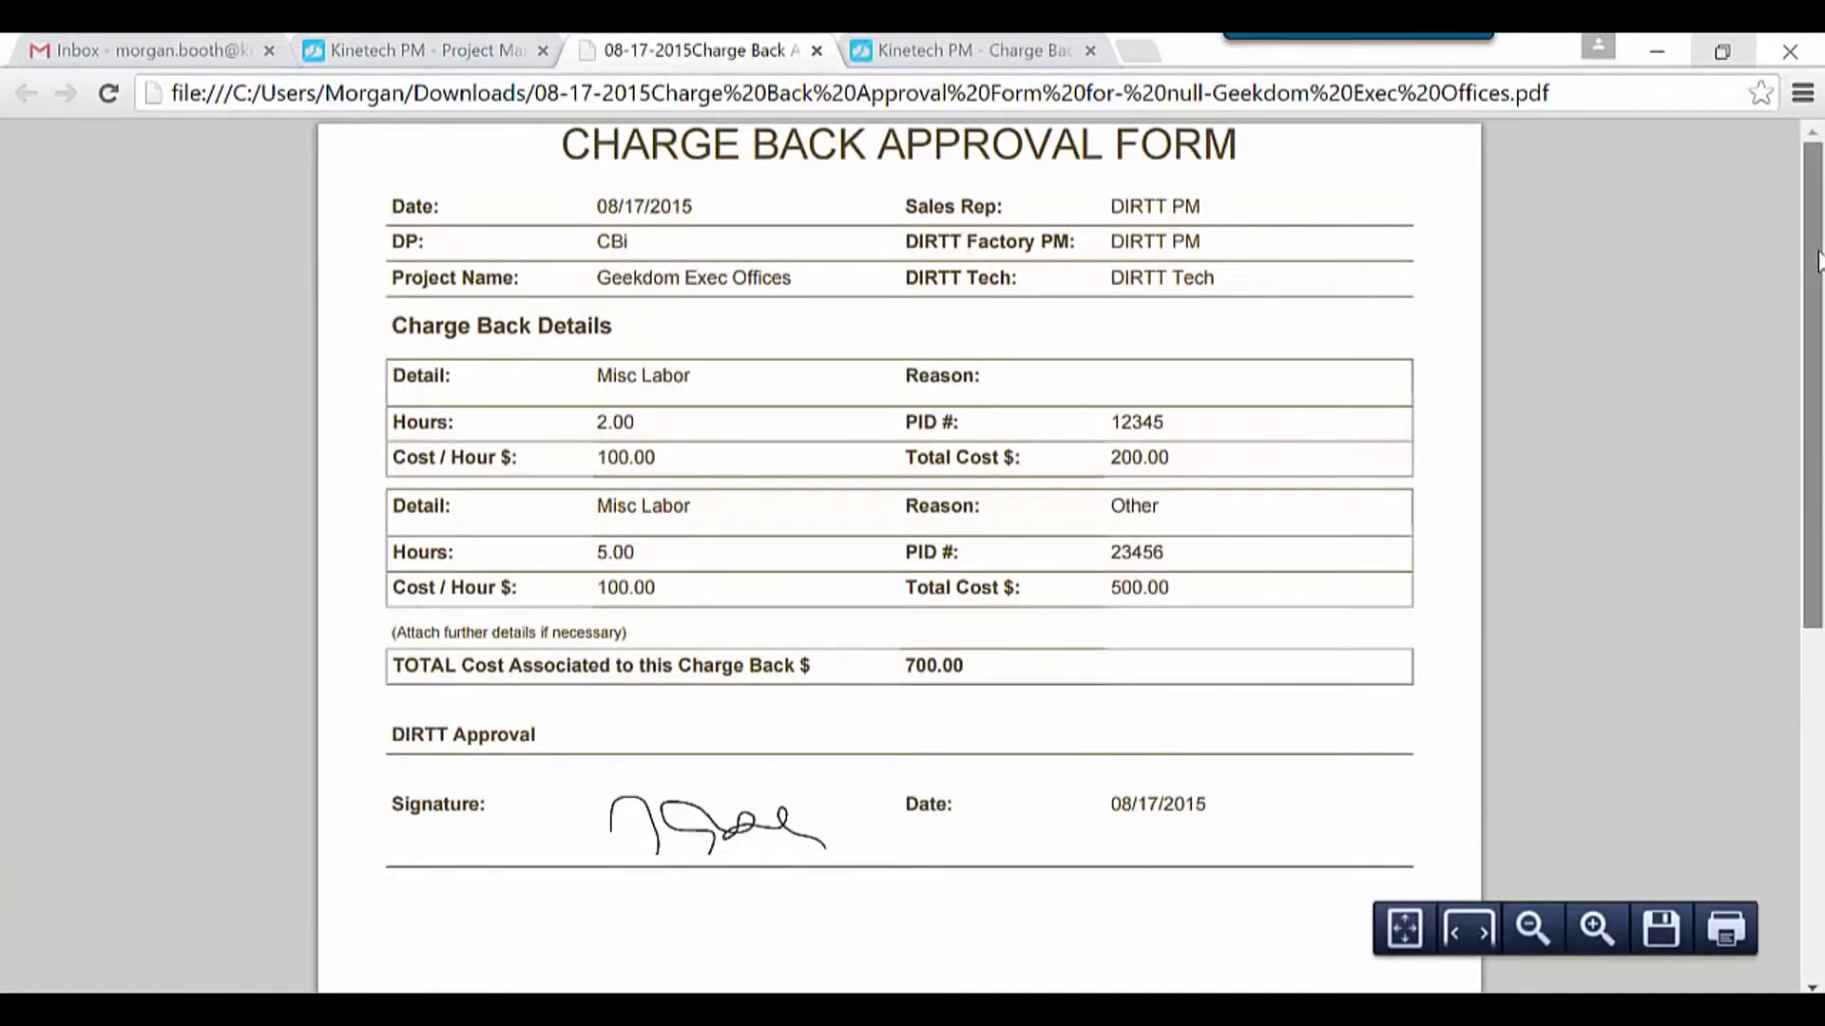
pyautogui.moveTo(1816, 321); pyautogui.dragTo(1801, 721)
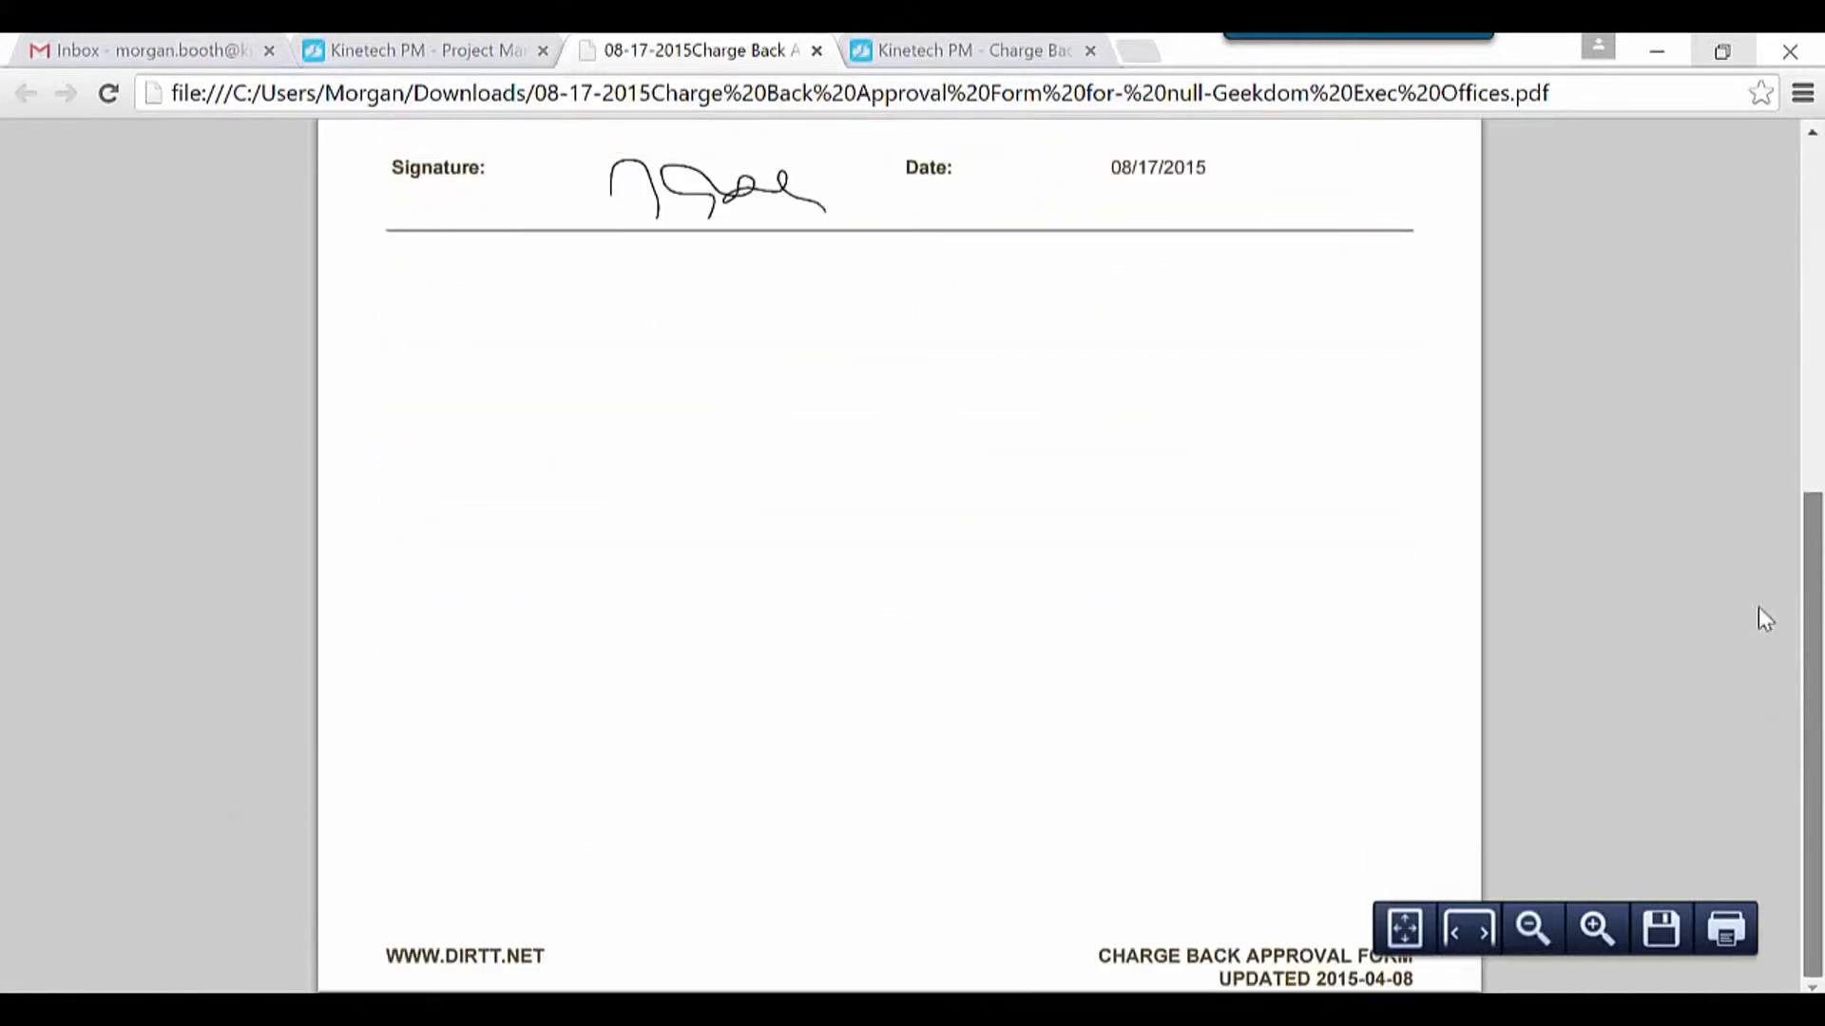
pyautogui.scroll(7, 1758, 613)
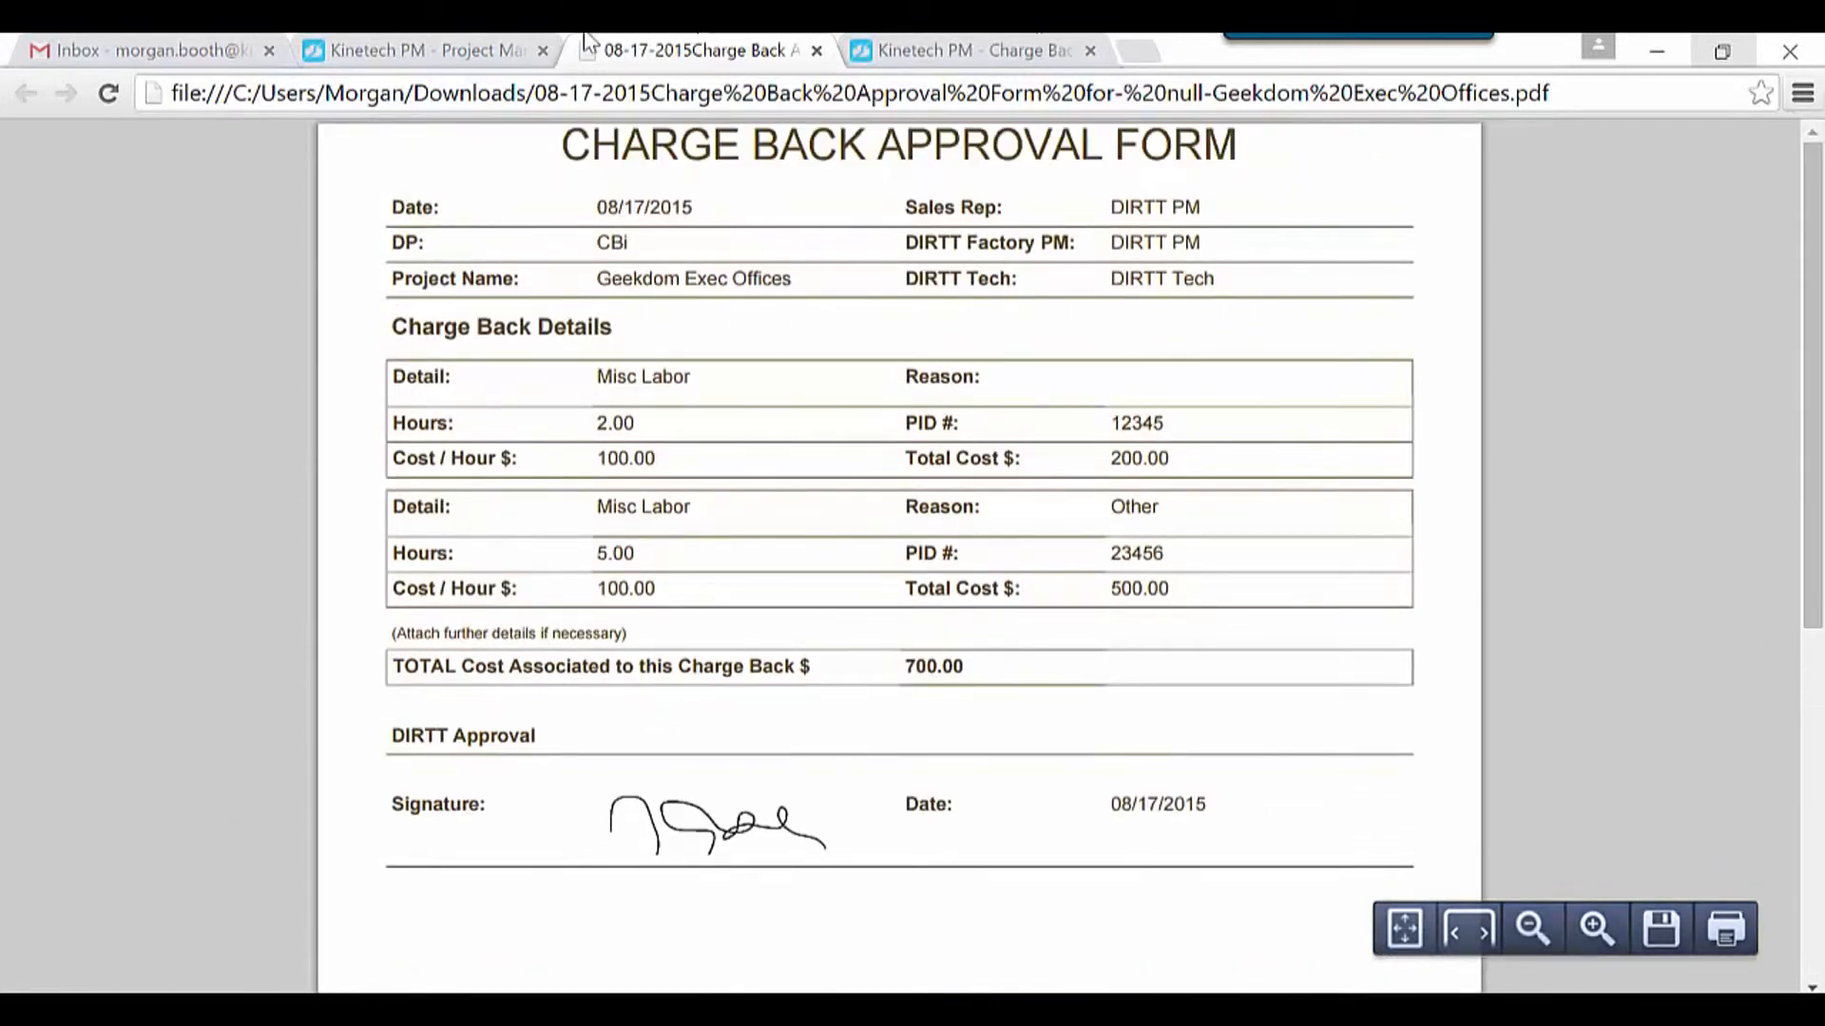
# - Back in the approval form, email the approved charge back to its project team and save the form
pyautogui.click(383, 48)
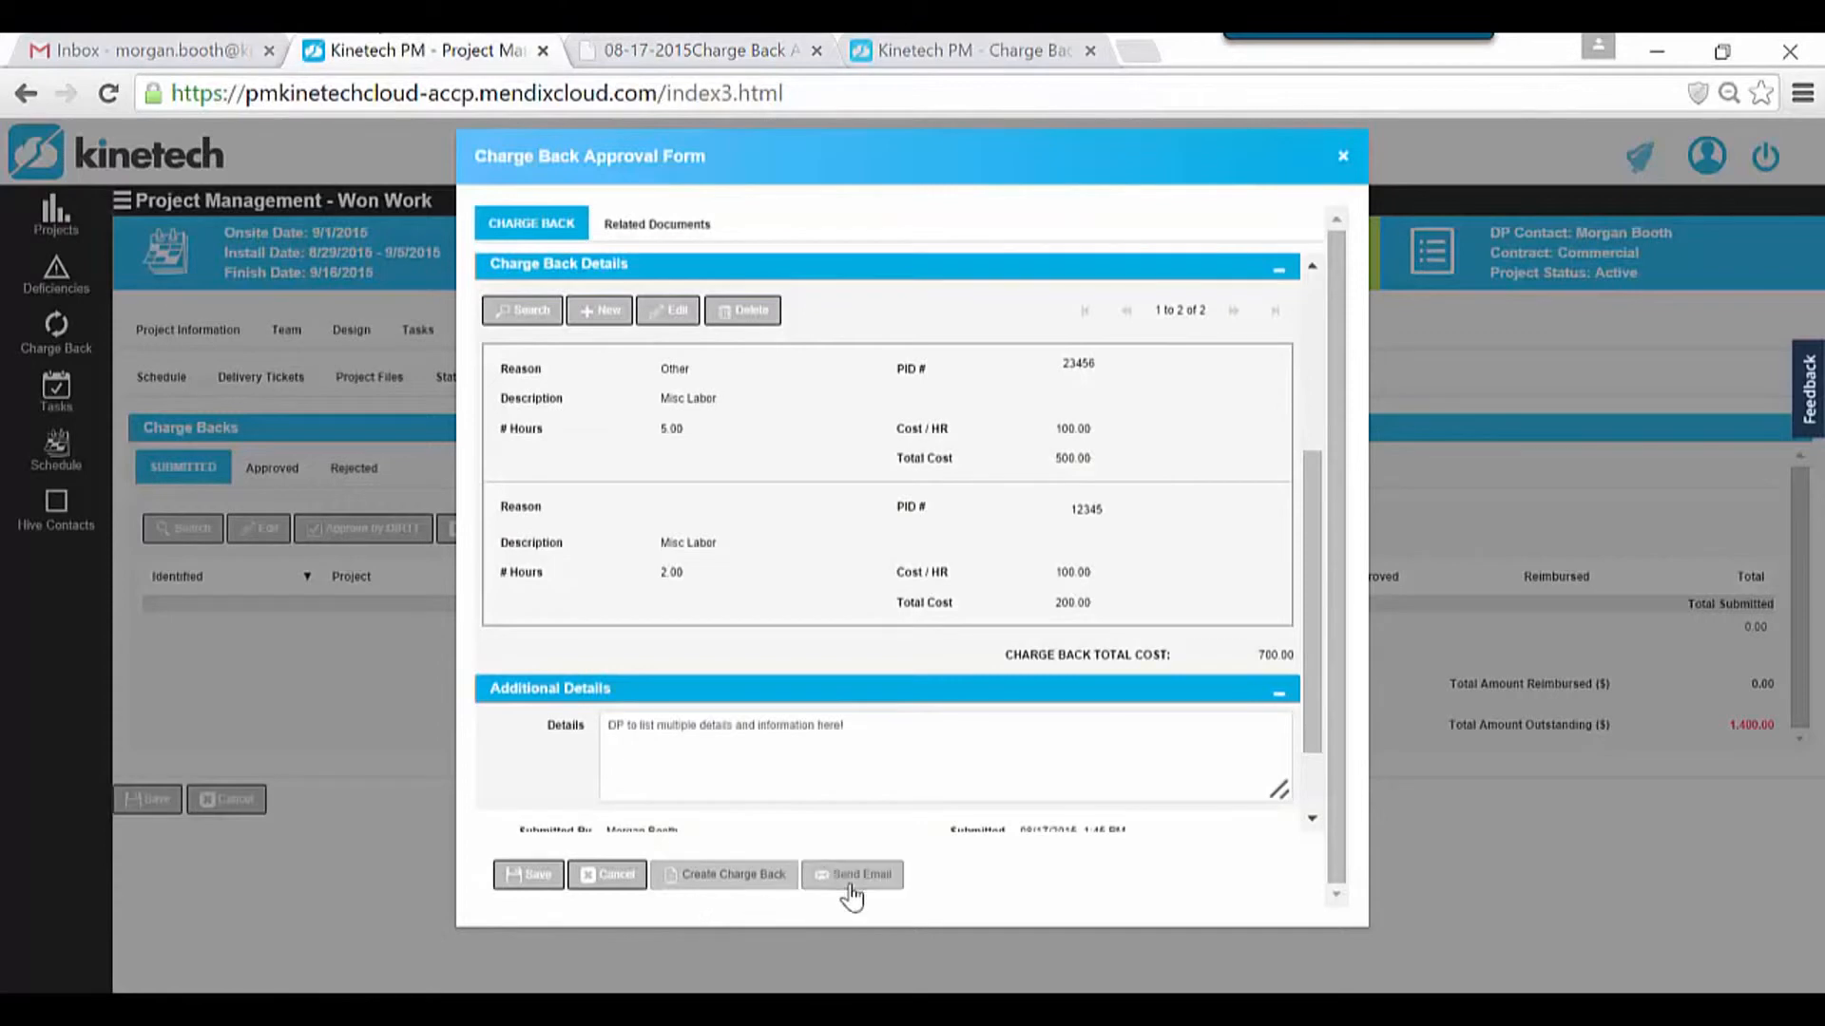
pyautogui.scroll(5, 1310, 686)
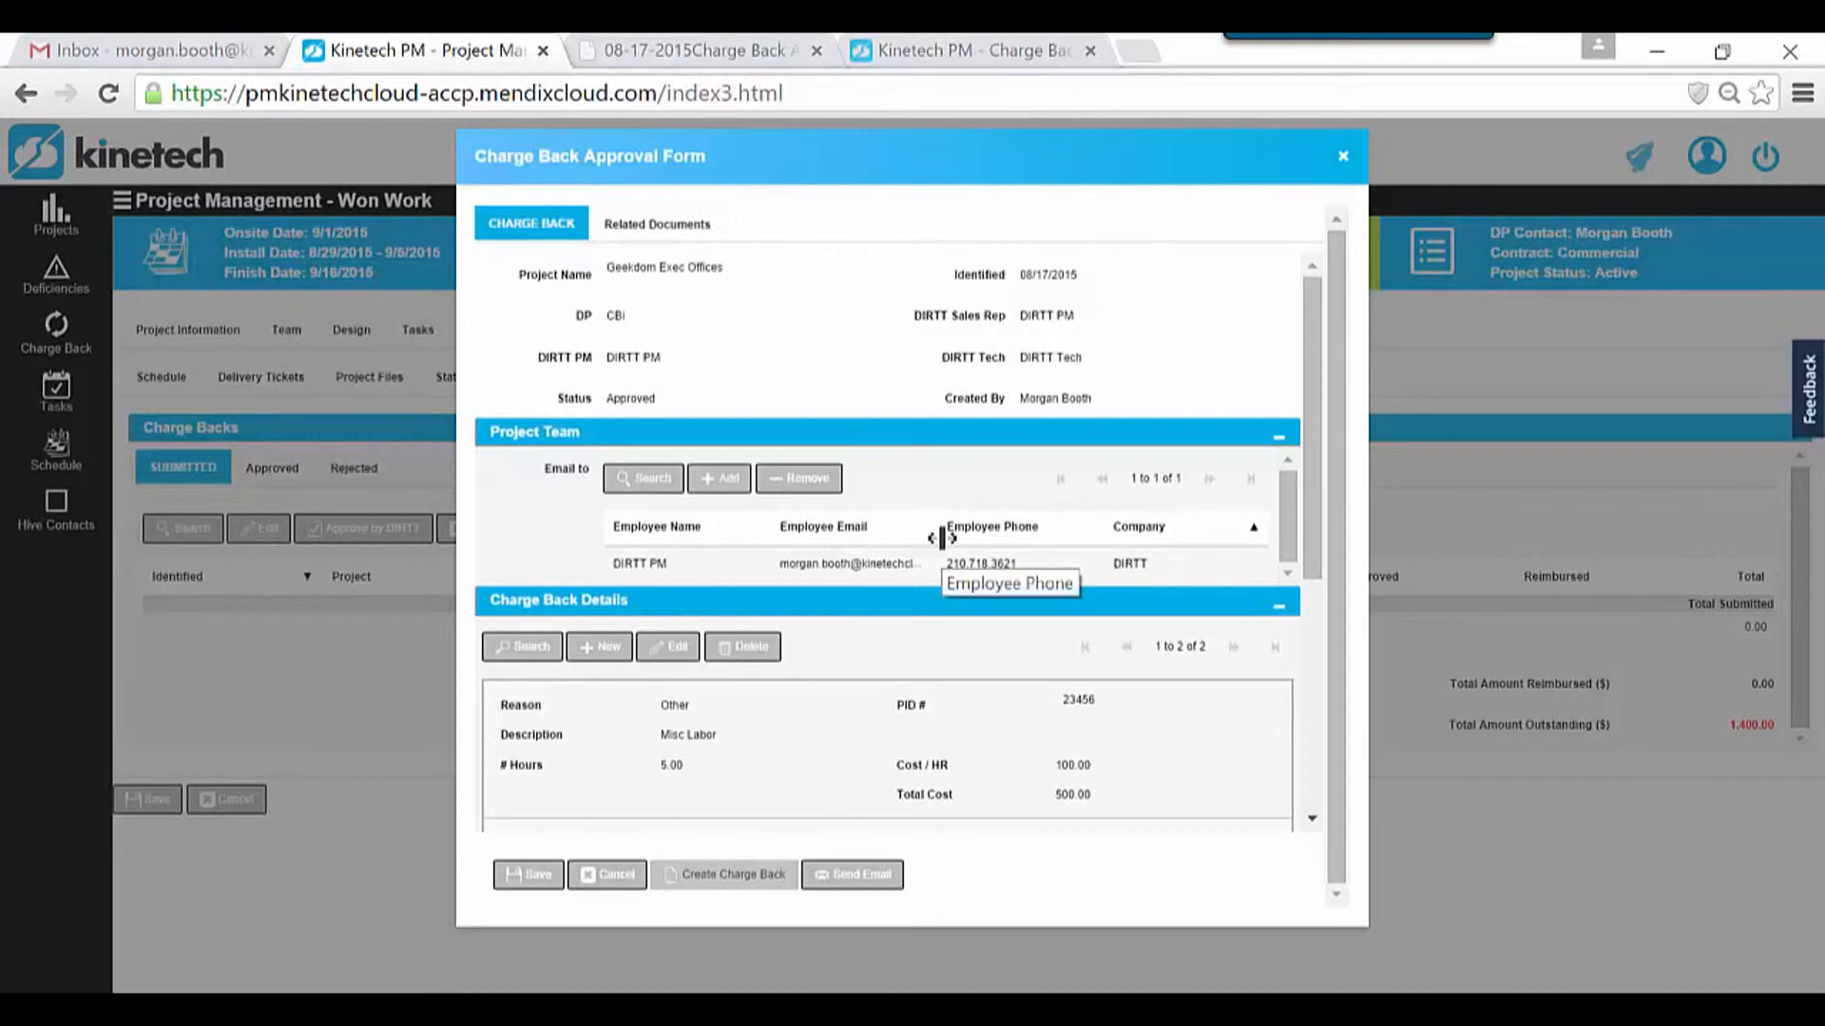
pyautogui.click(861, 878)
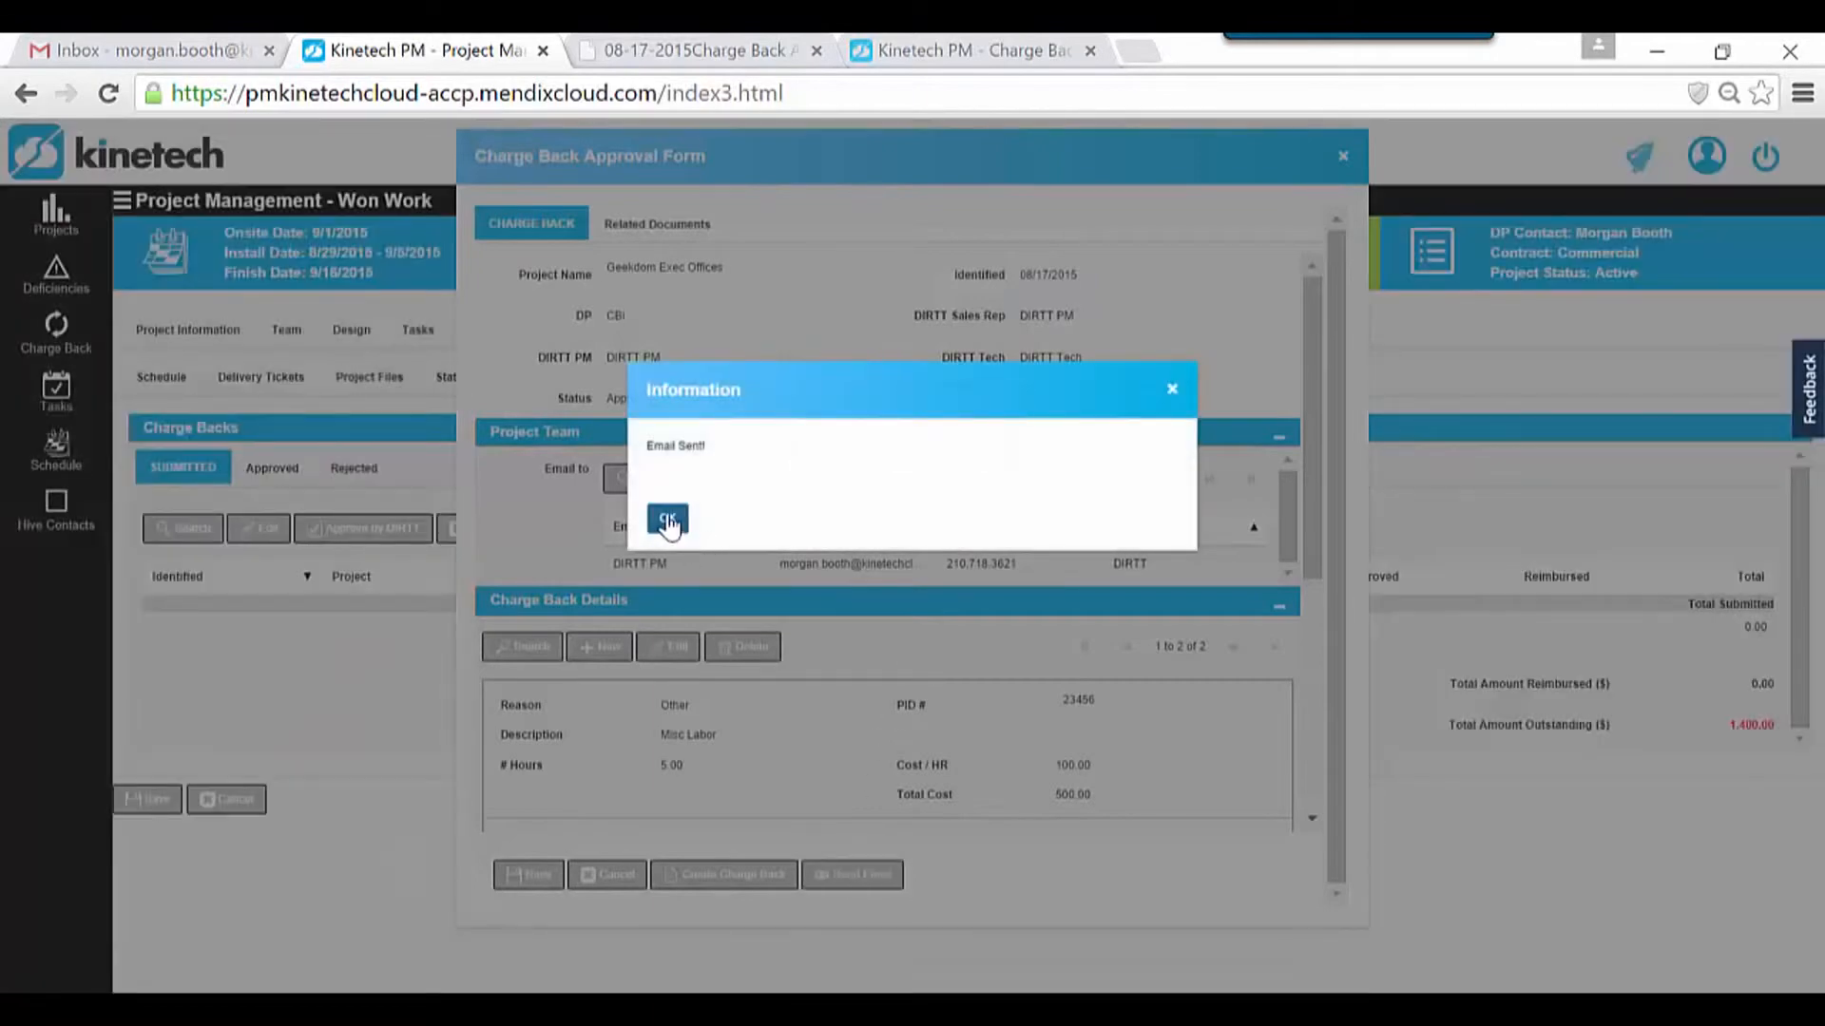
pyautogui.click(667, 519)
pyautogui.click(528, 874)
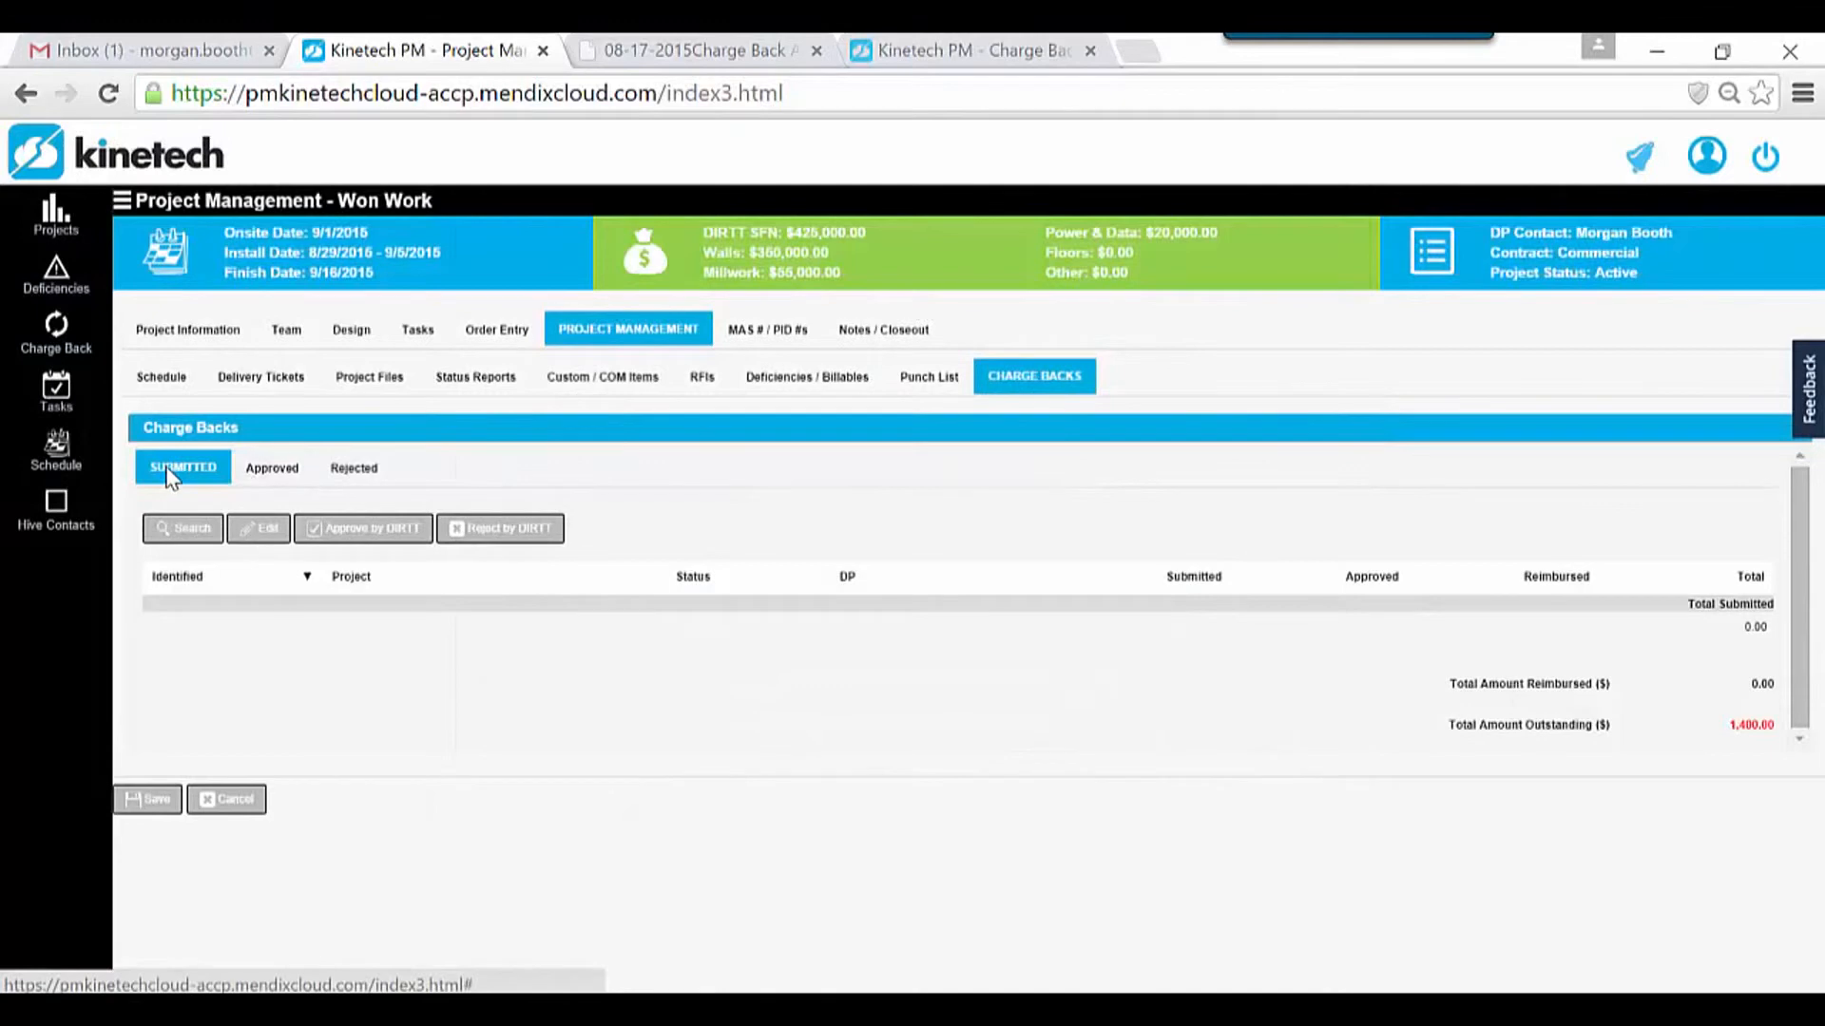
# - View the project's approved charge backs, and open the newest charge back notification email in Gmail in a separate window
pyautogui.click(275, 487)
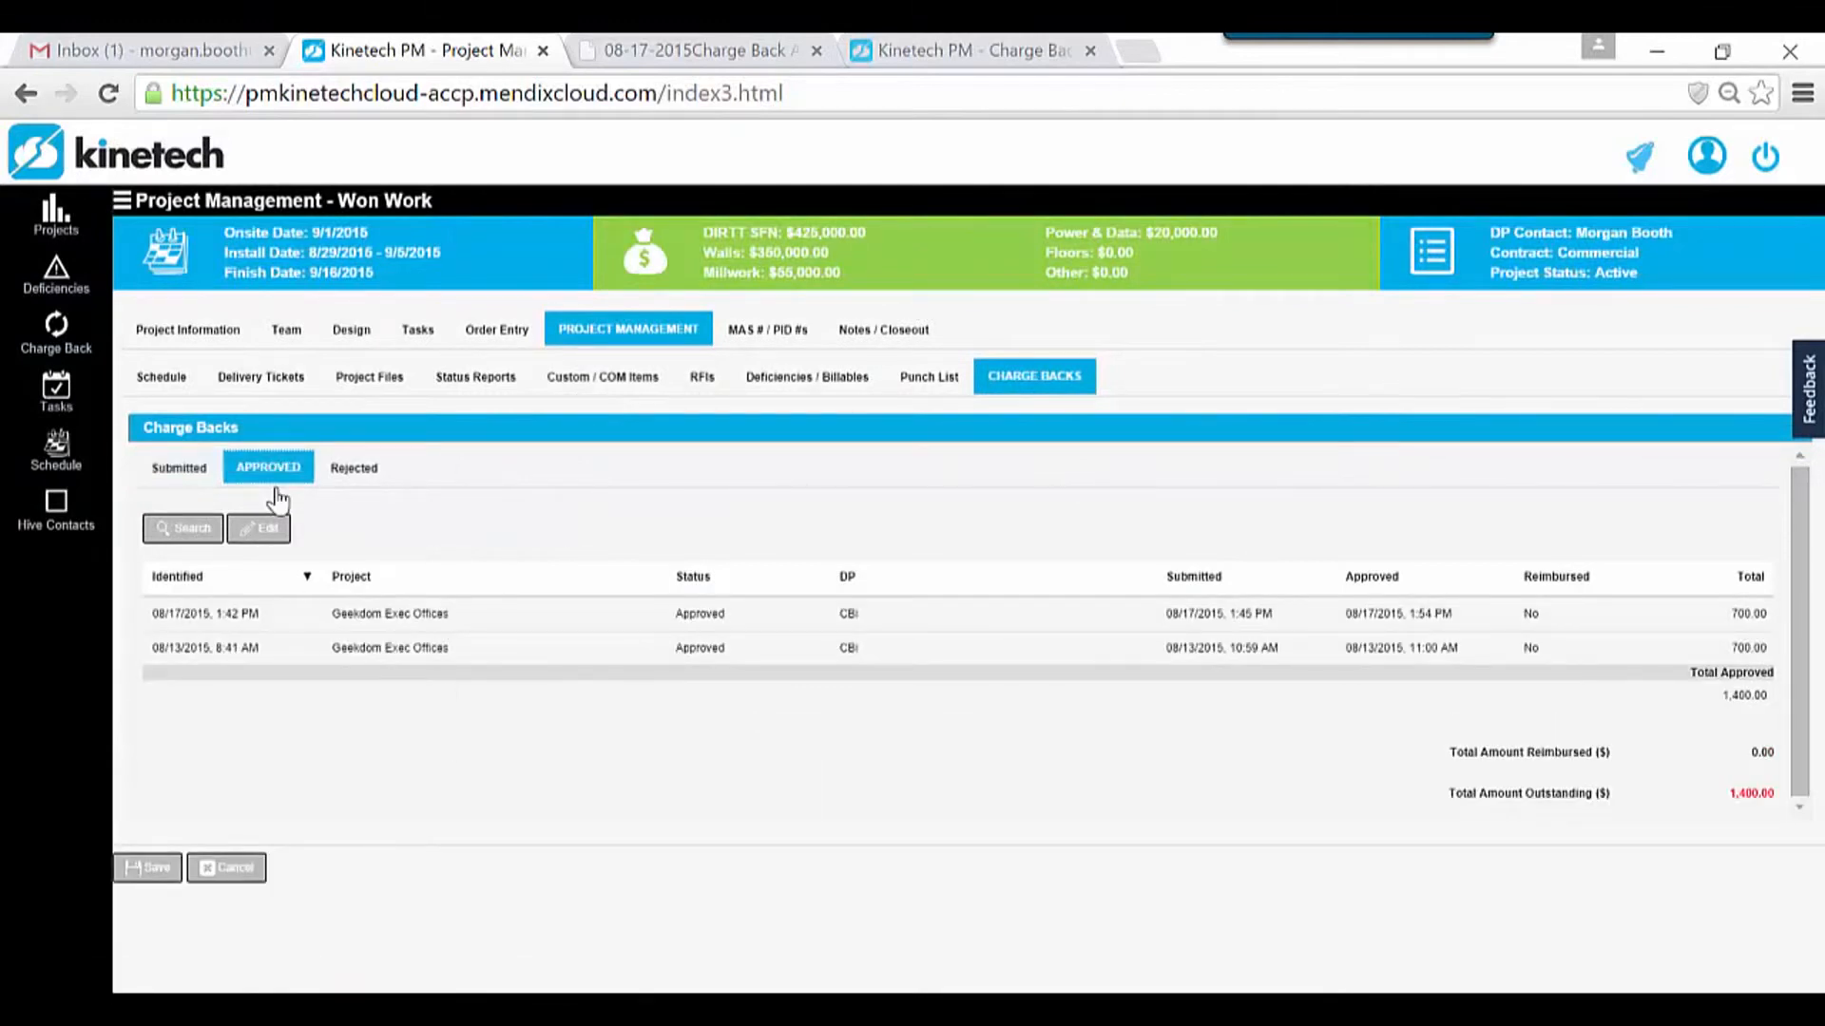
pyautogui.click(53, 47)
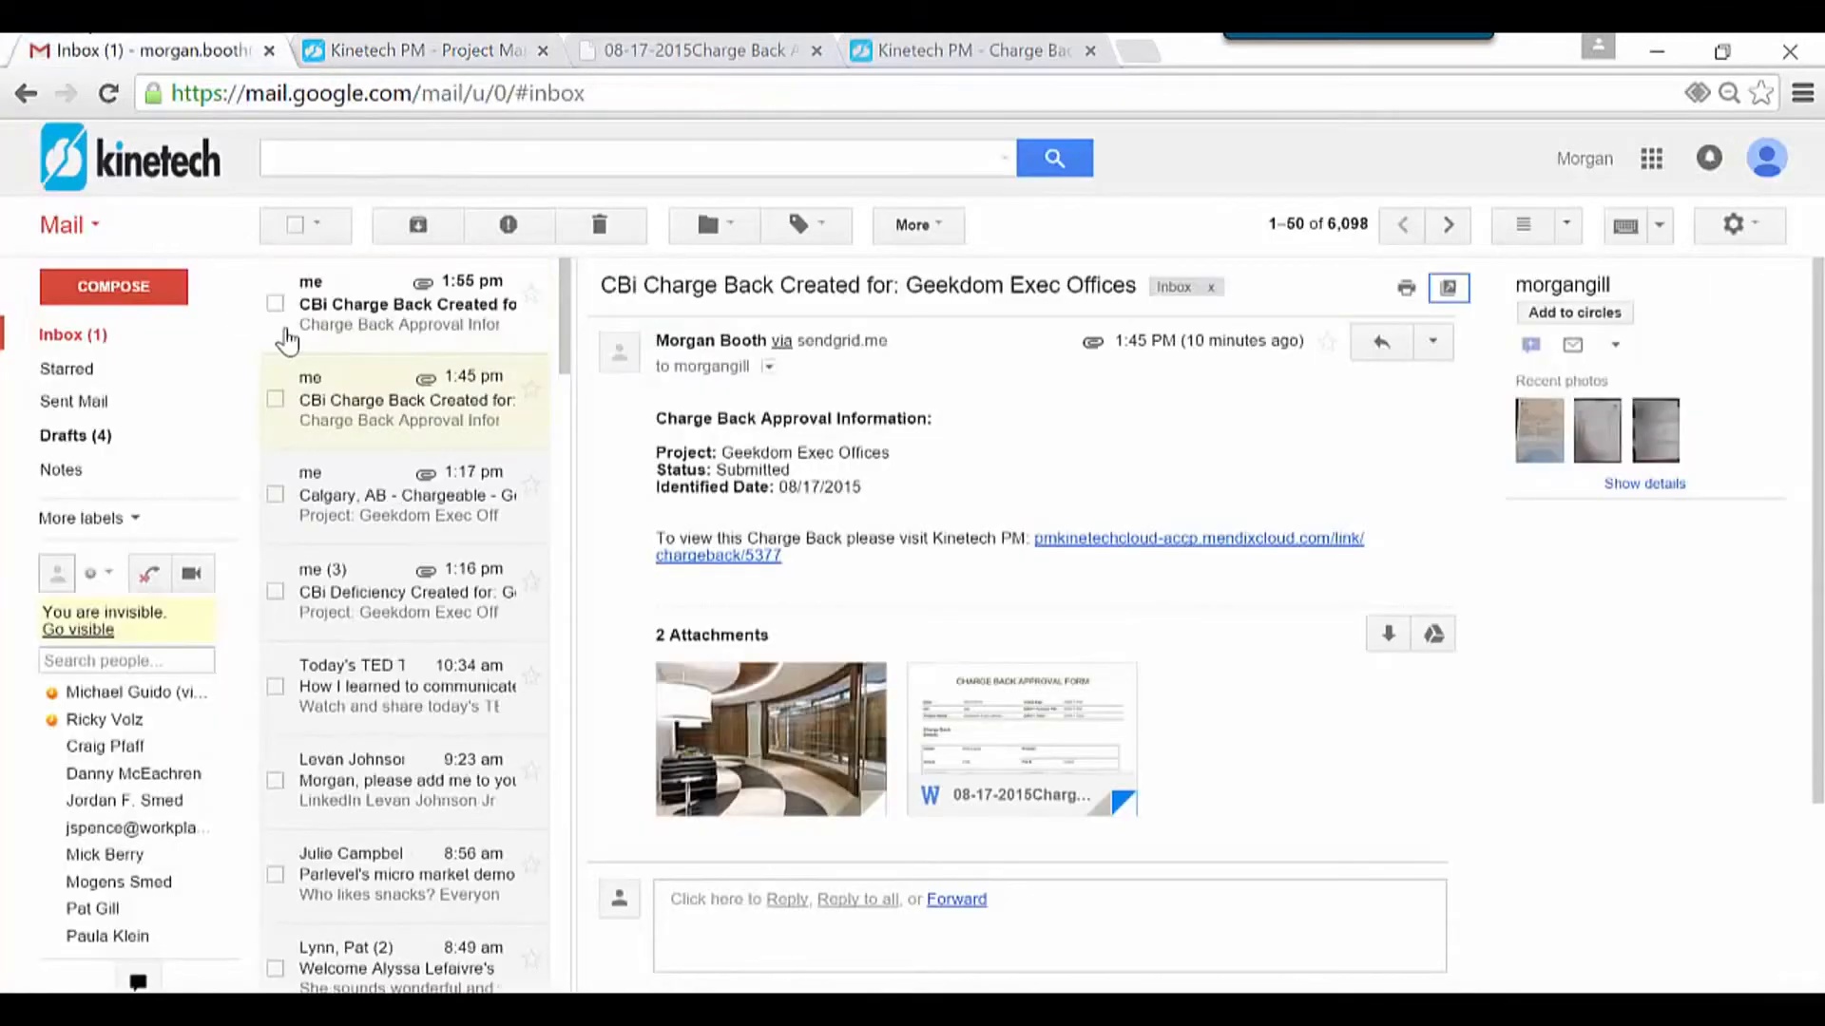
pyautogui.click(337, 328)
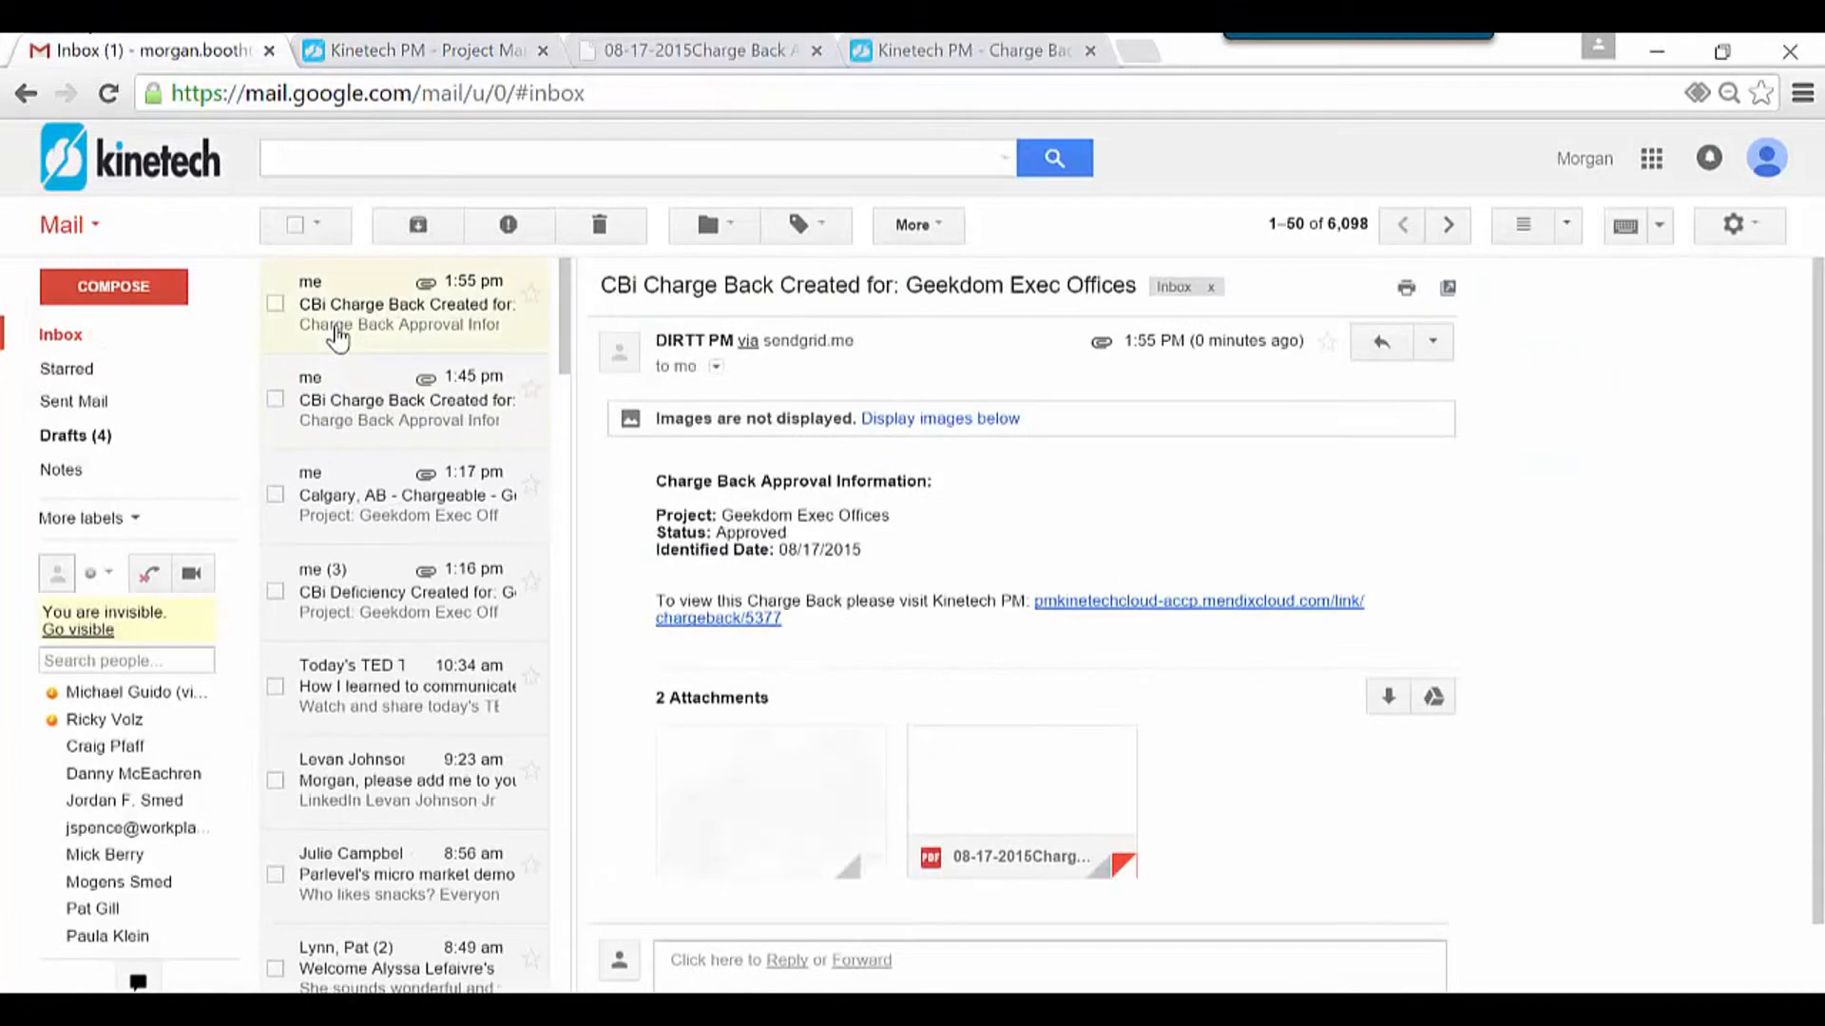
pyautogui.click(1449, 288)
pyautogui.moveTo(1047, 145); pyautogui.dragTo(893, 90)
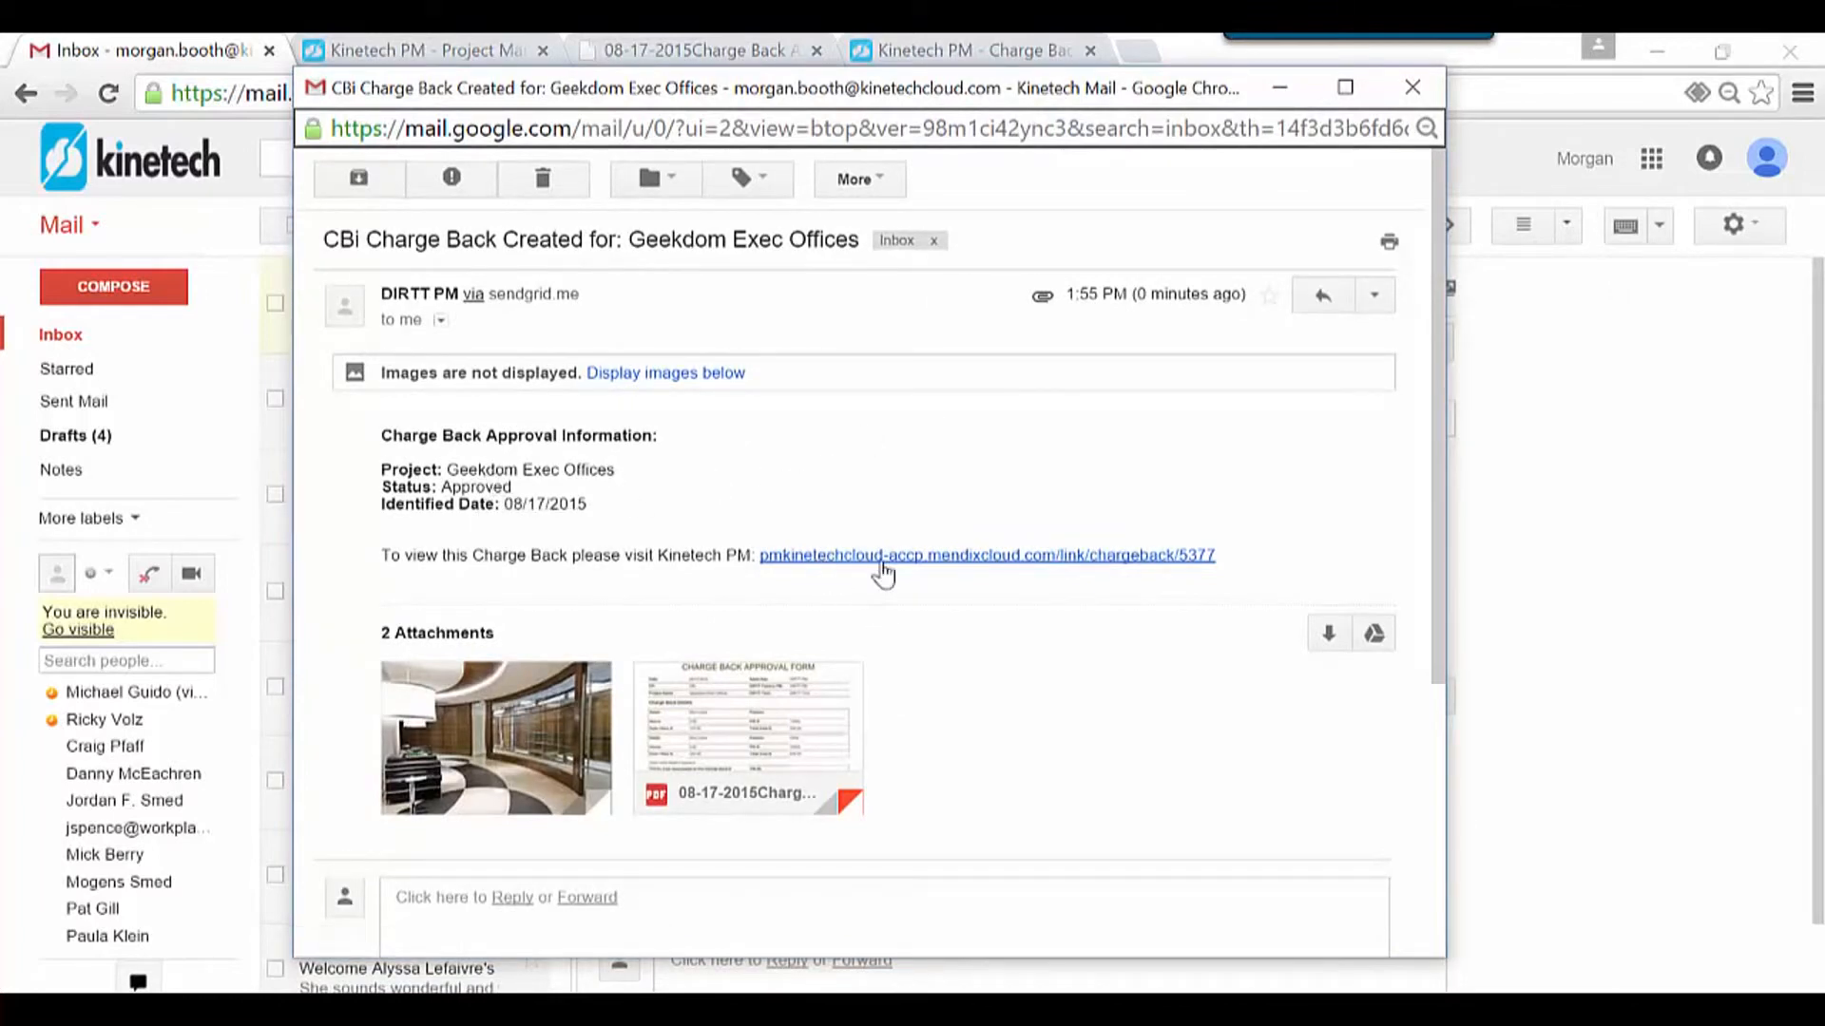
pyautogui.moveTo(836, 742)
# - Return to Kinetech PM and view the approved charge backs of all projects in the Charge Back Overview
pyautogui.click(480, 44)
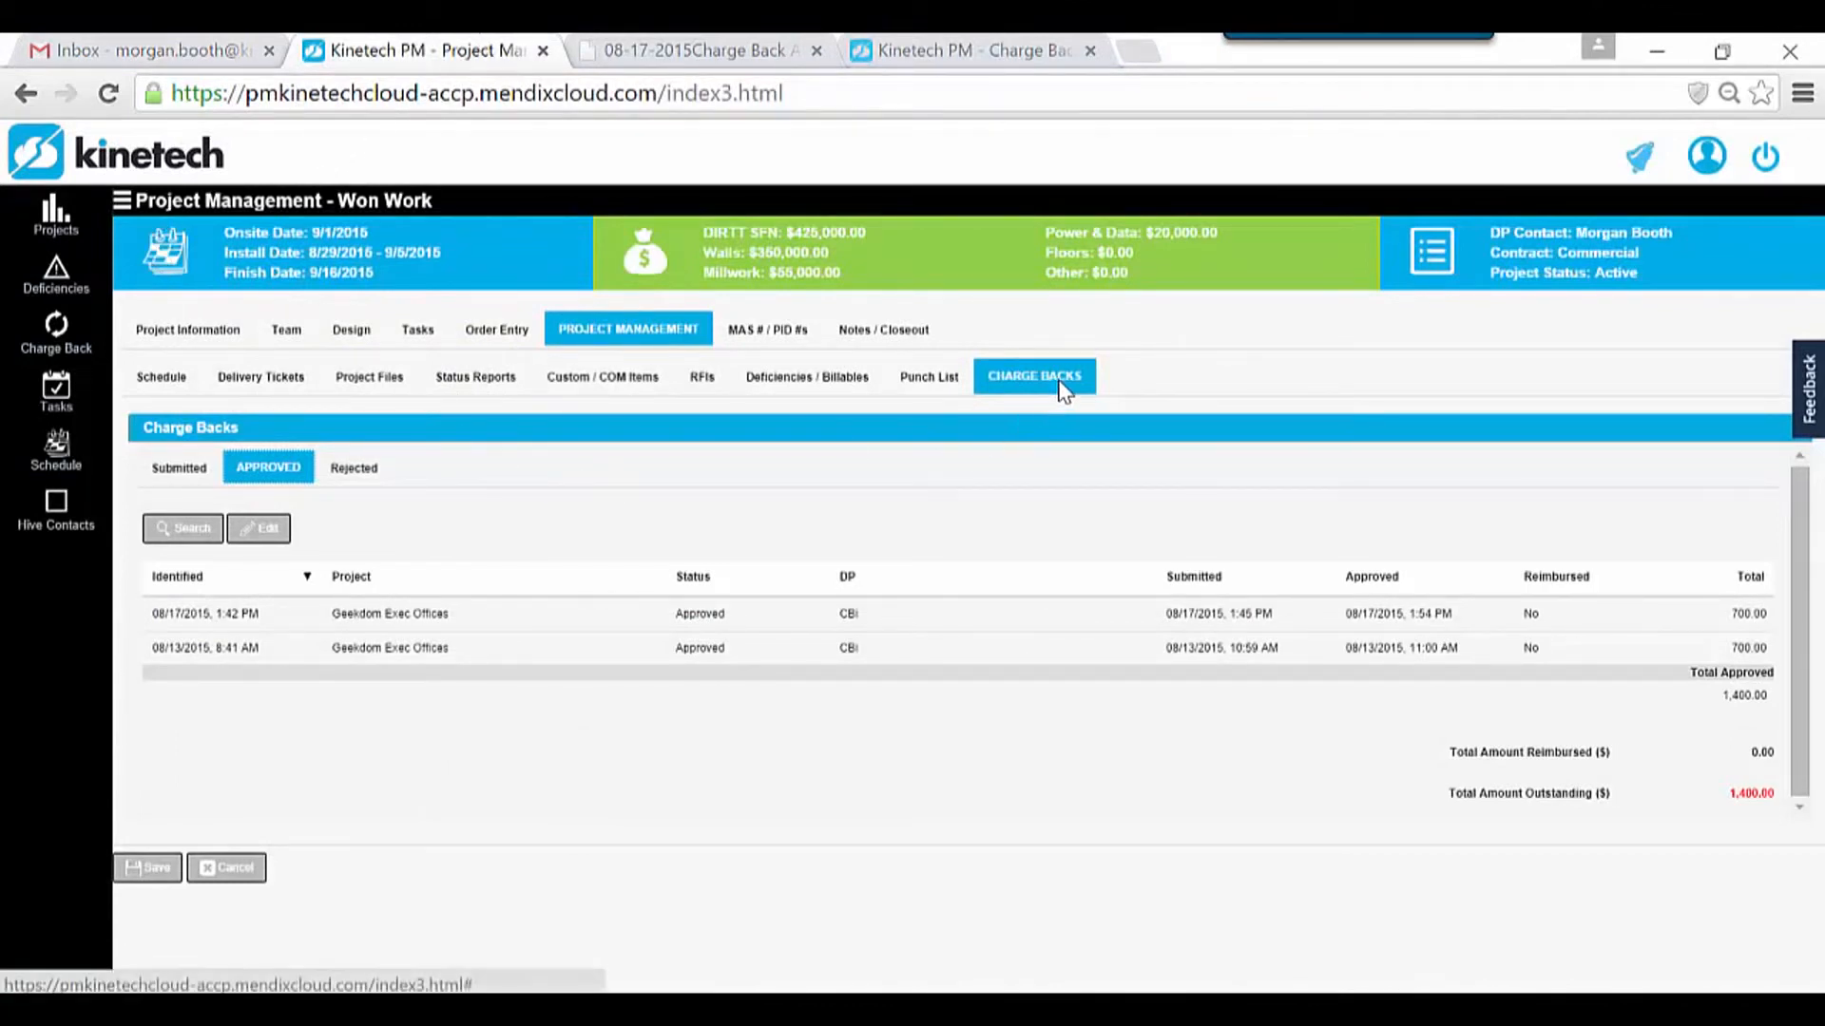
pyautogui.click(9, 348)
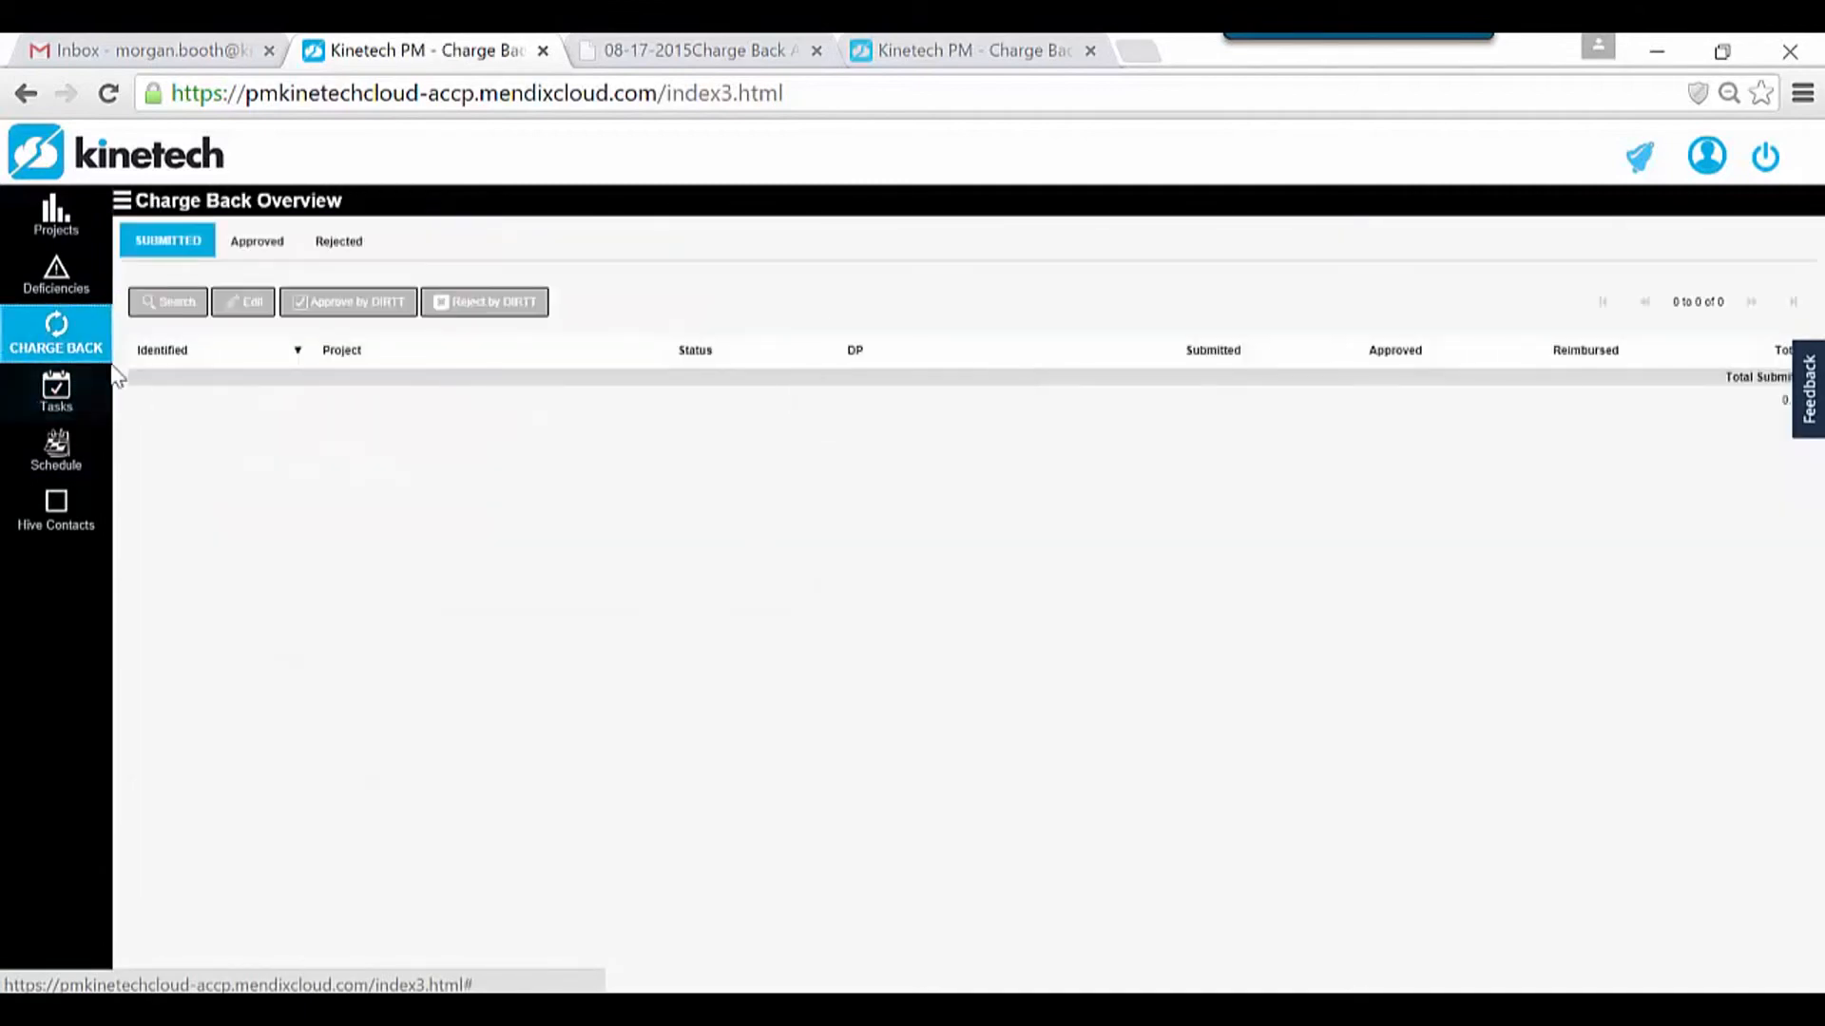
pyautogui.click(274, 249)
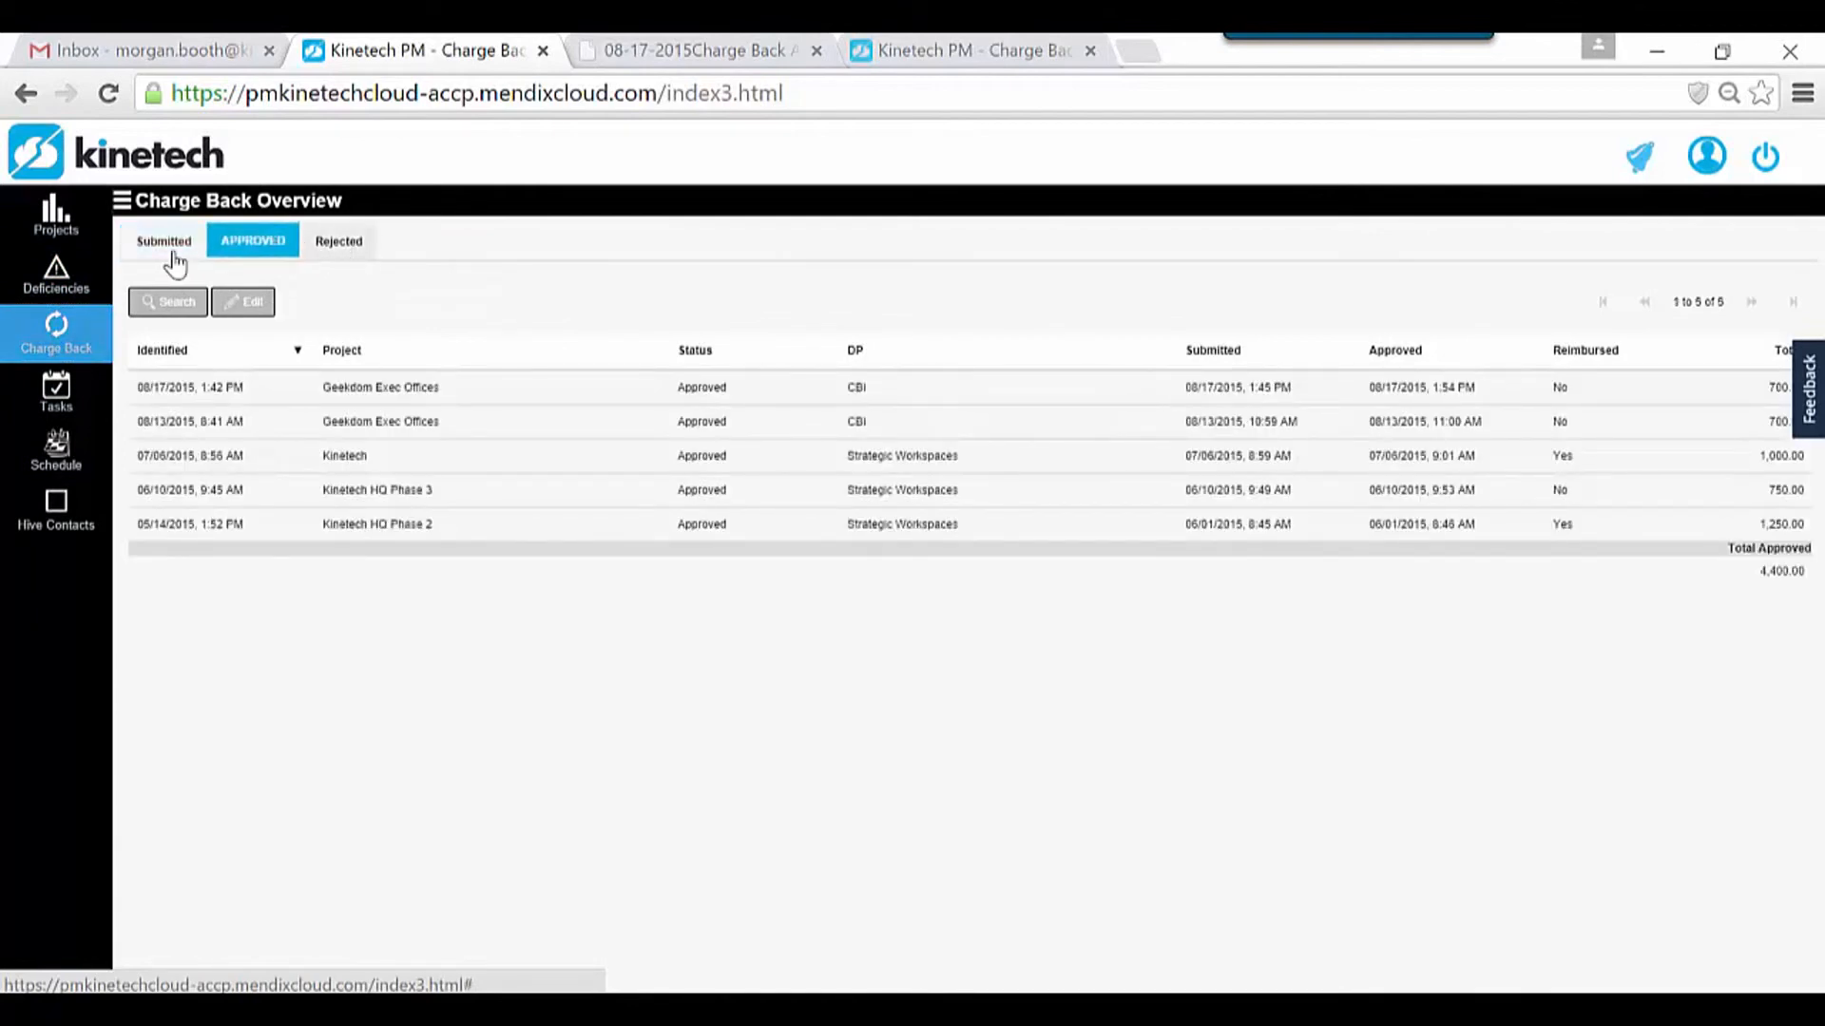
# - Go to the active projects overview and select the Geekdom Exec Offices project
pyautogui.click(54, 207)
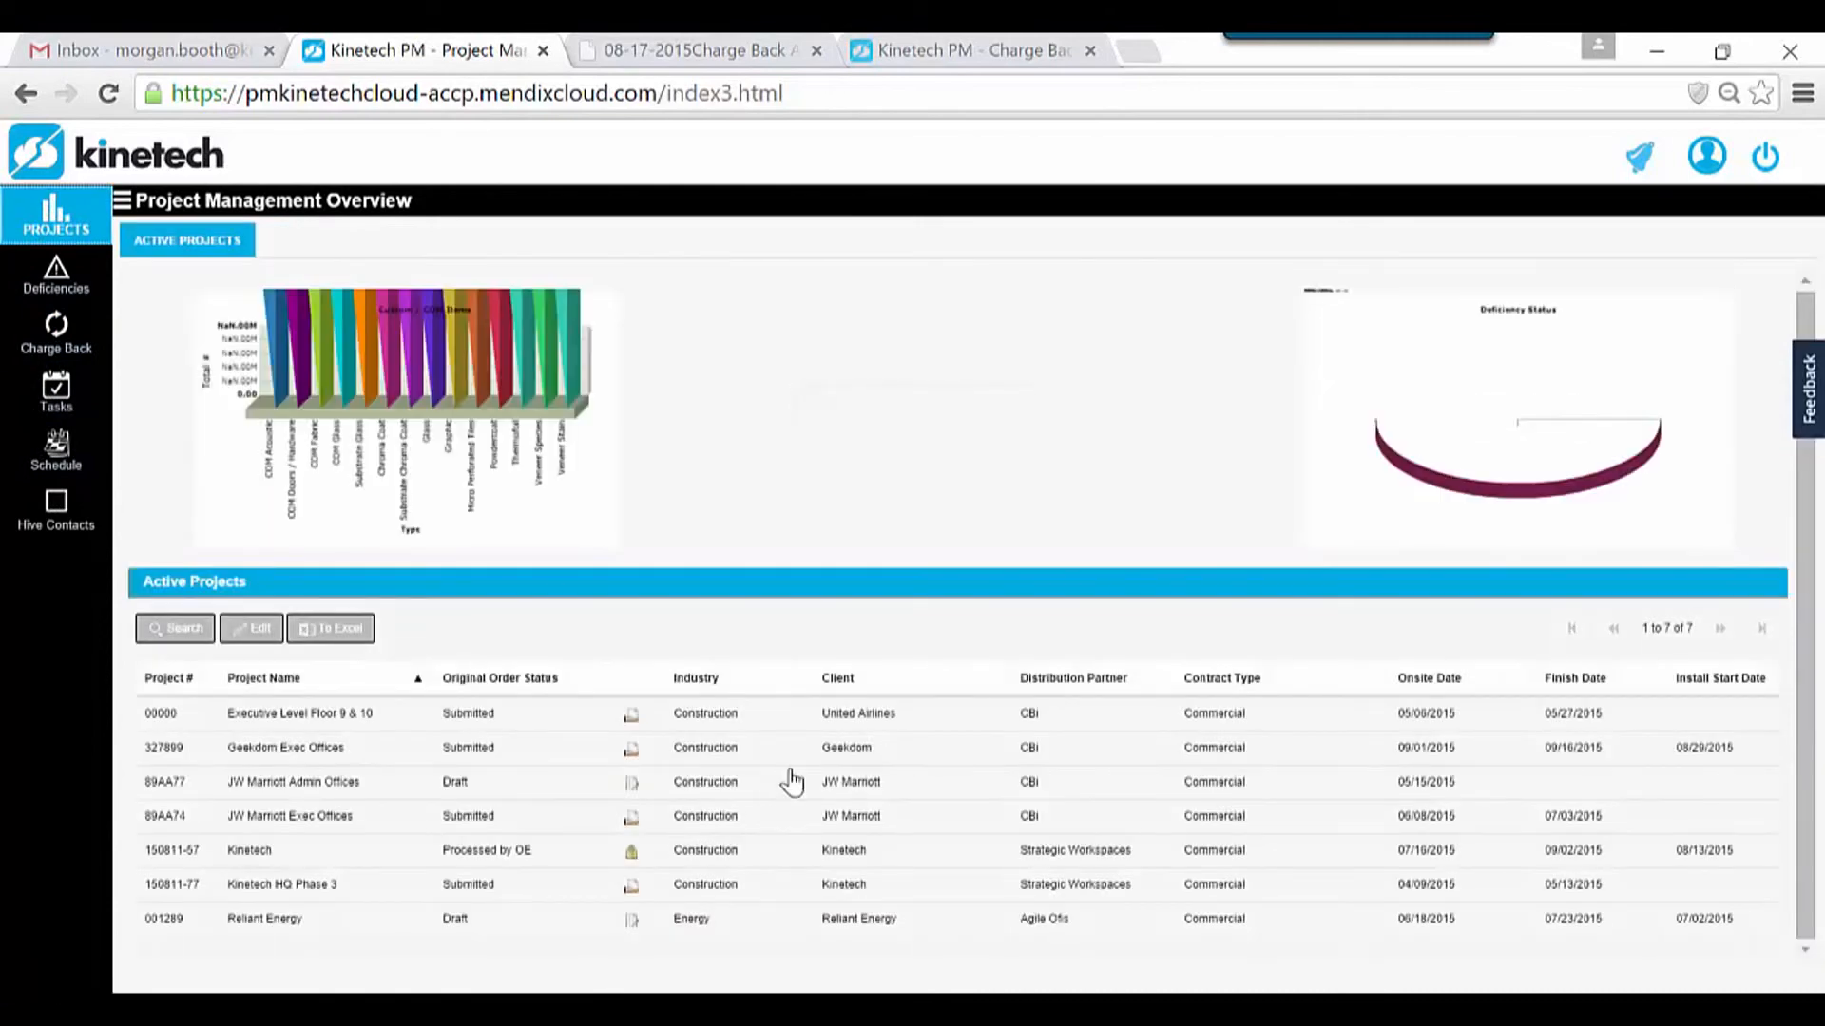
pyautogui.click(828, 751)
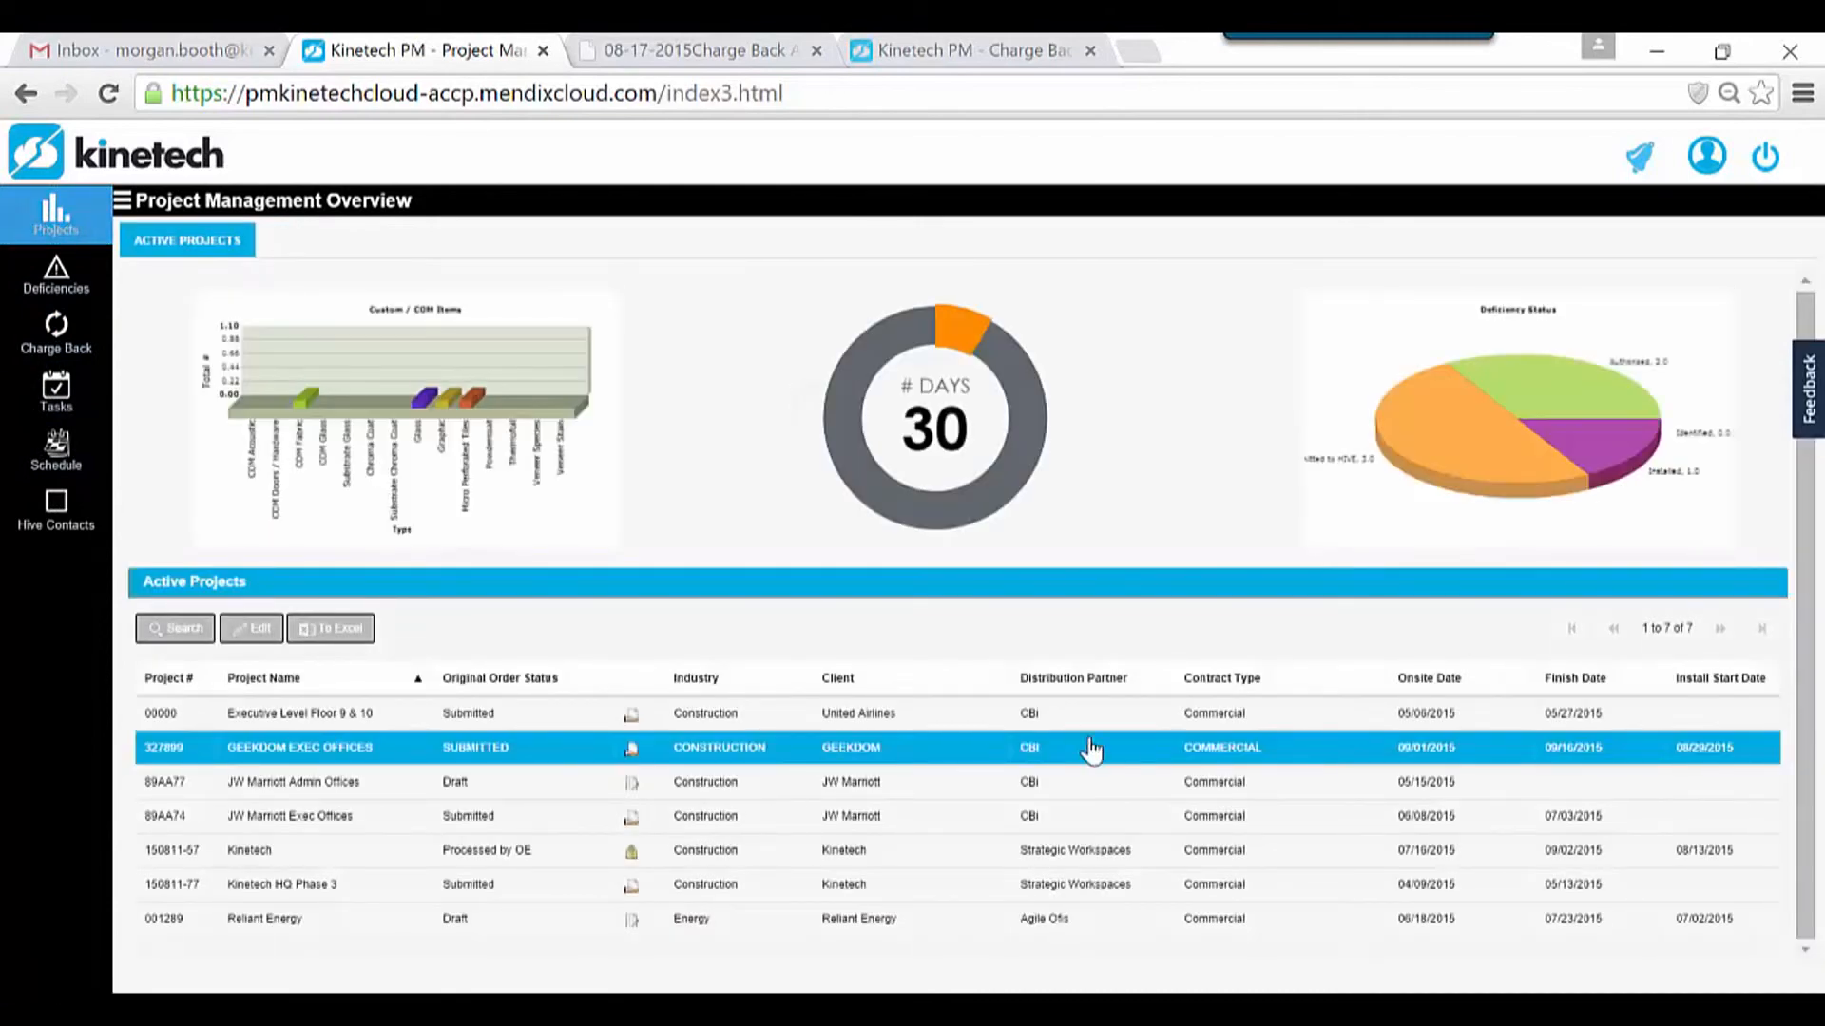